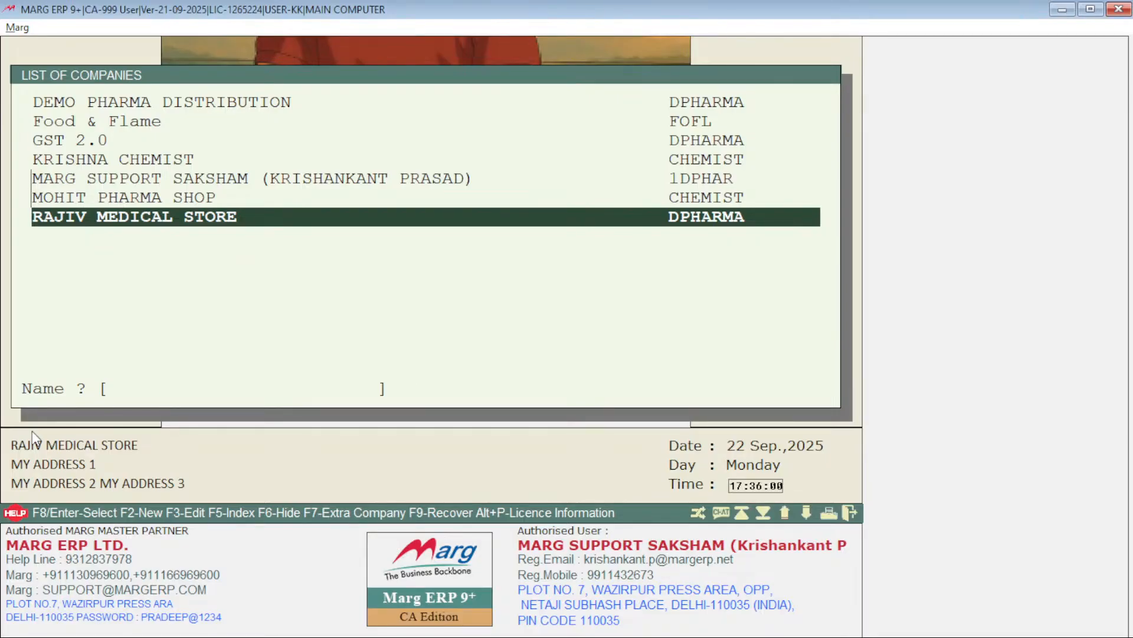
Step: Switch to the browser's Marg download page and download the GST Patch from the Patches and Tool section
{"action": "key", "text": "alt+Tab"}
{"action": "key", "text": "alt+Tab"}
{"action": "key", "text": "alt+Tab"}
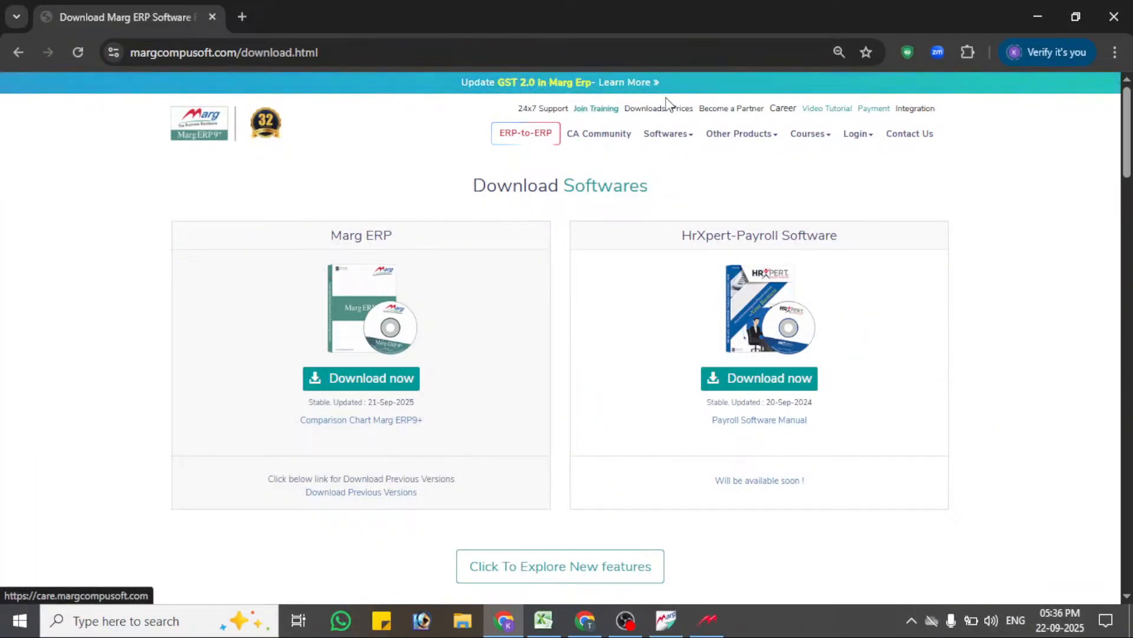
{"action": "scroll", "coordinate": [448, 320], "scroll_direction": "down", "scroll_amount": 1}
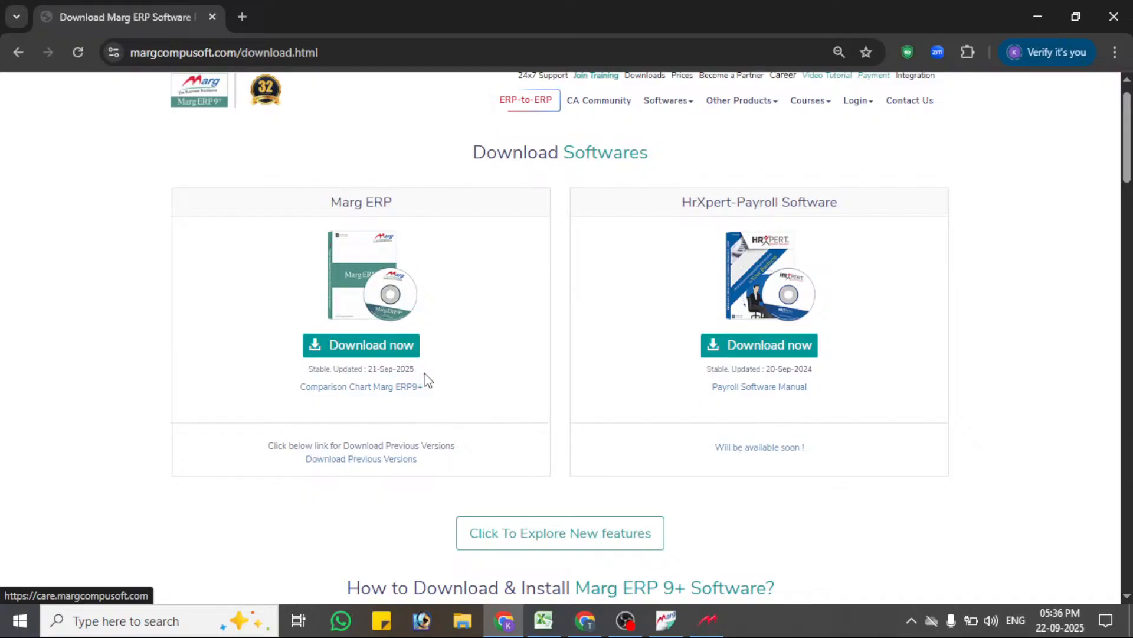
{"action": "scroll", "coordinate": [427, 381], "scroll_direction": "down", "scroll_amount": 2}
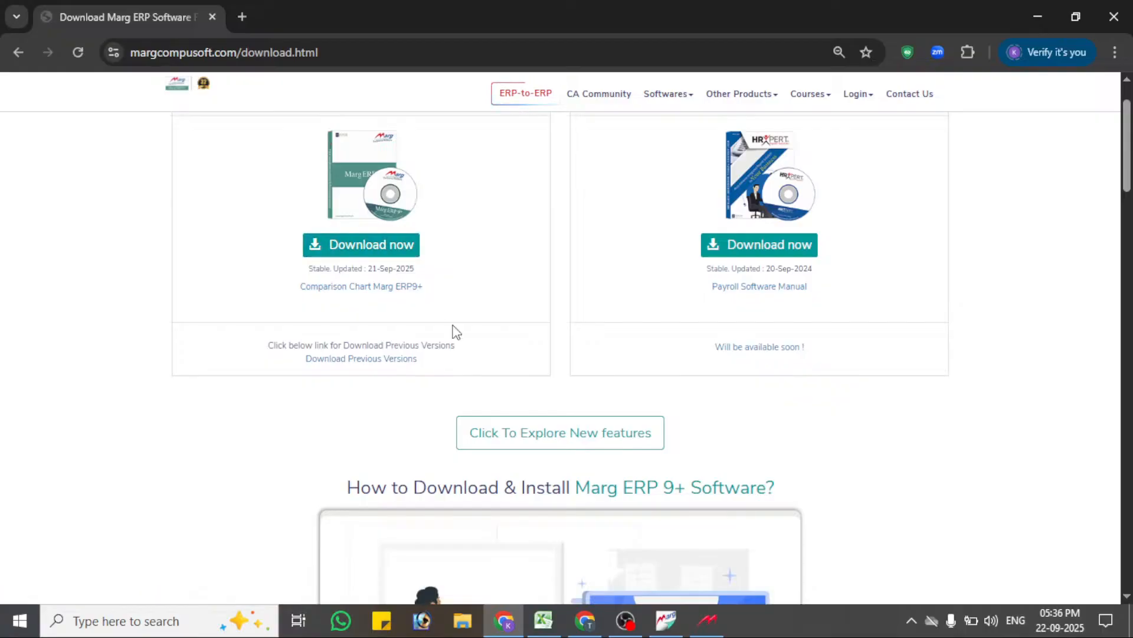
{"action": "scroll", "coordinate": [457, 331], "scroll_direction": "down", "scroll_amount": 10}
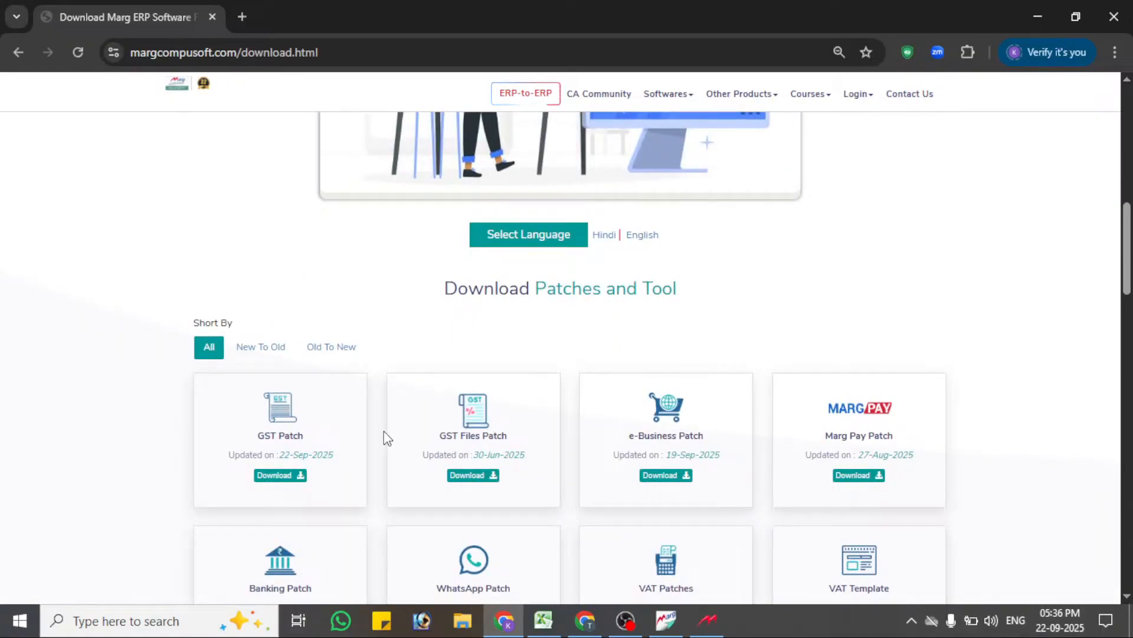
{"action": "left_click", "coordinate": [279, 479]}
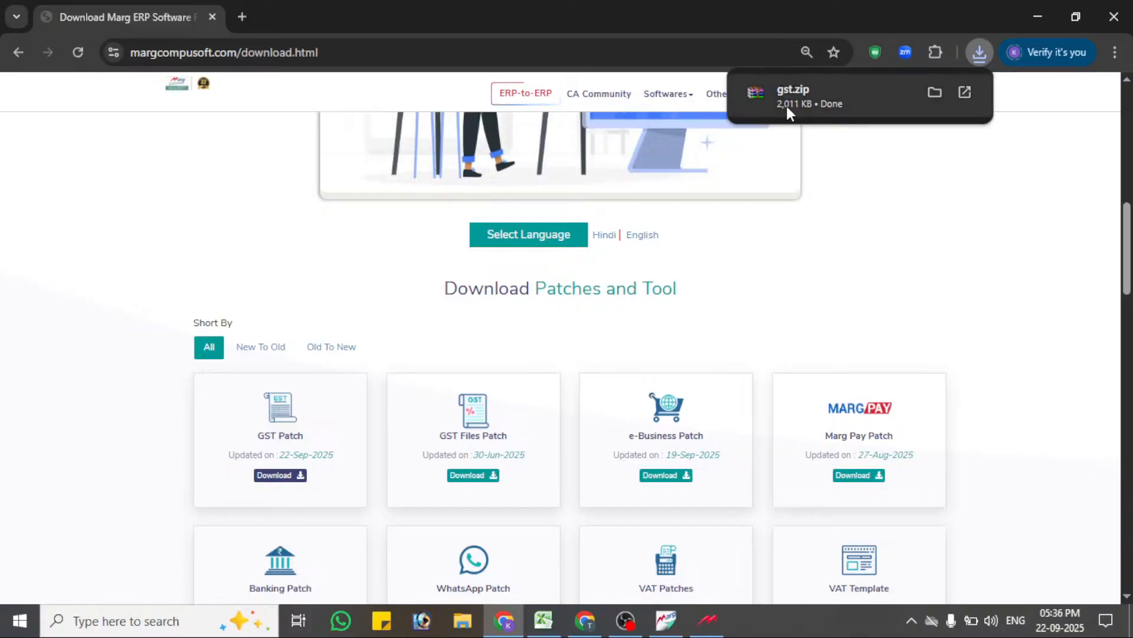
Step: Switch back to Marg ERP 9+ and quit it, confirming the exit
{"action": "left_click", "coordinate": [665, 619]}
{"action": "key", "text": "Escape"}
{"action": "key", "text": "Right"}
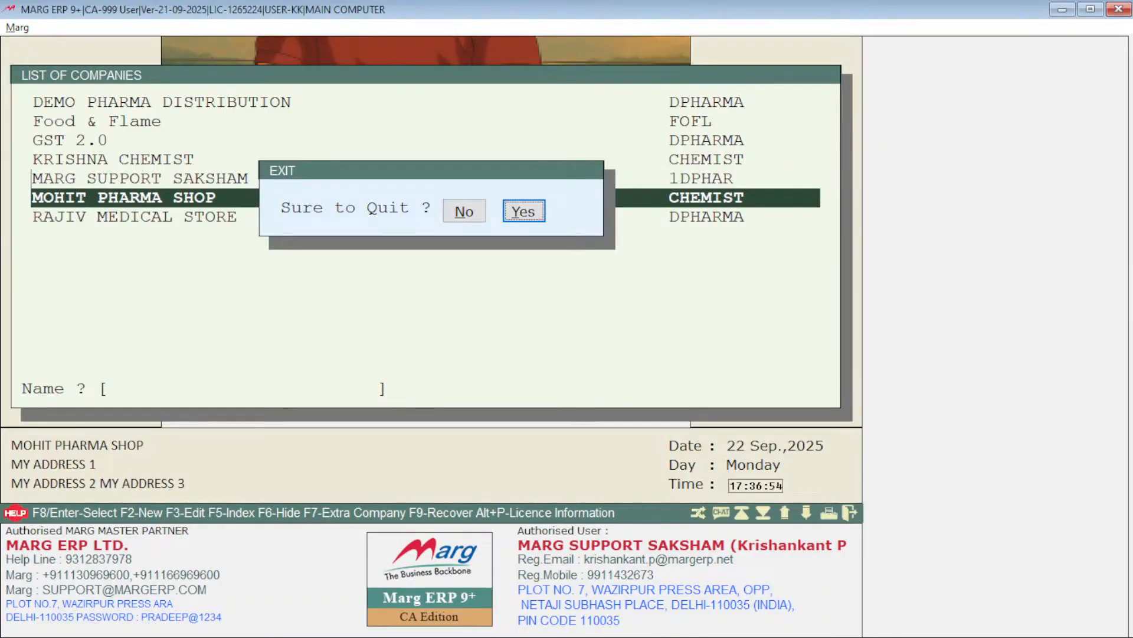
{"action": "key", "text": "Return"}
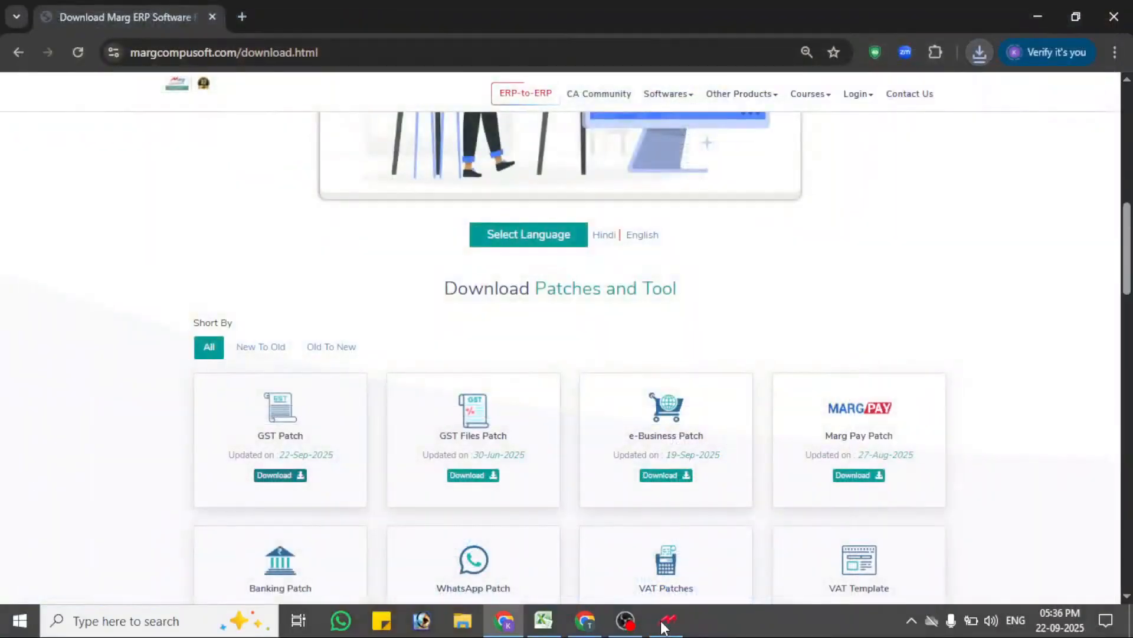
Step: Switch to the Marg ERP 9+ Server window and exit the server
{"action": "key", "text": "alt+Tab"}
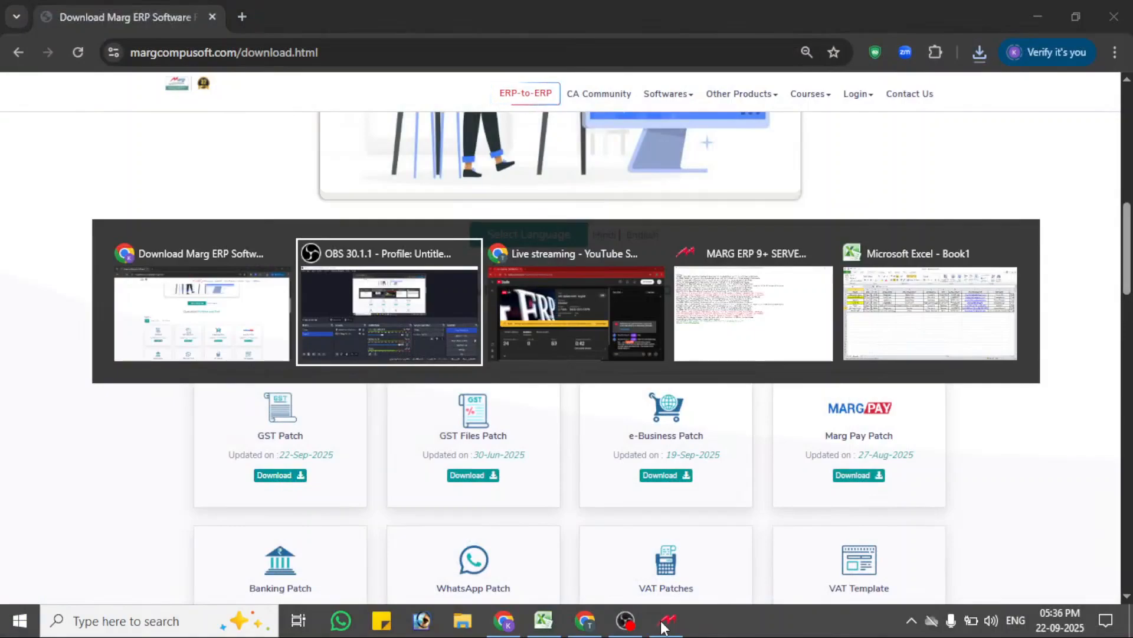
{"action": "key", "text": "Tab"}
{"action": "key", "text": "Tab"}
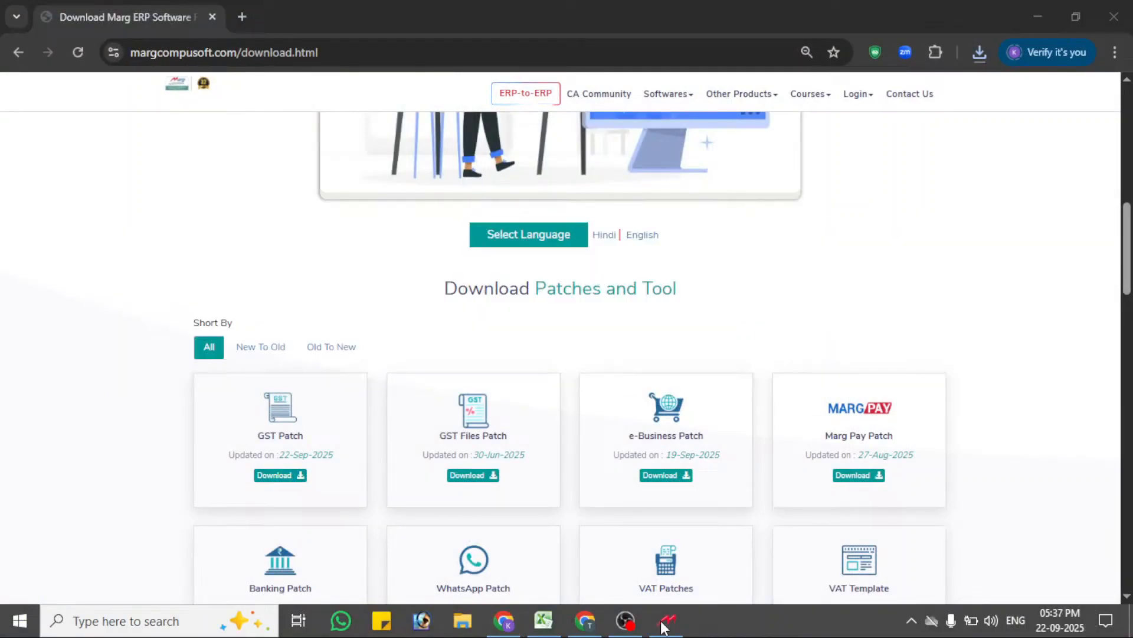
{"action": "left_click", "coordinate": [661, 623]}
{"action": "key", "text": "Escape"}
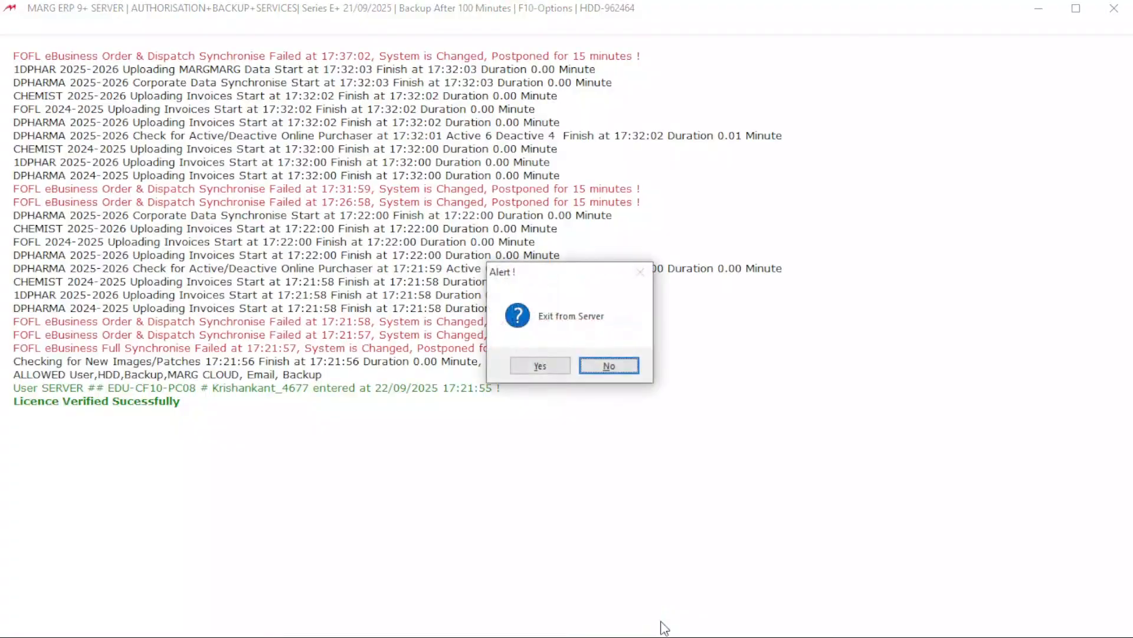
{"action": "key", "text": "Left"}
{"action": "key", "text": "Return"}
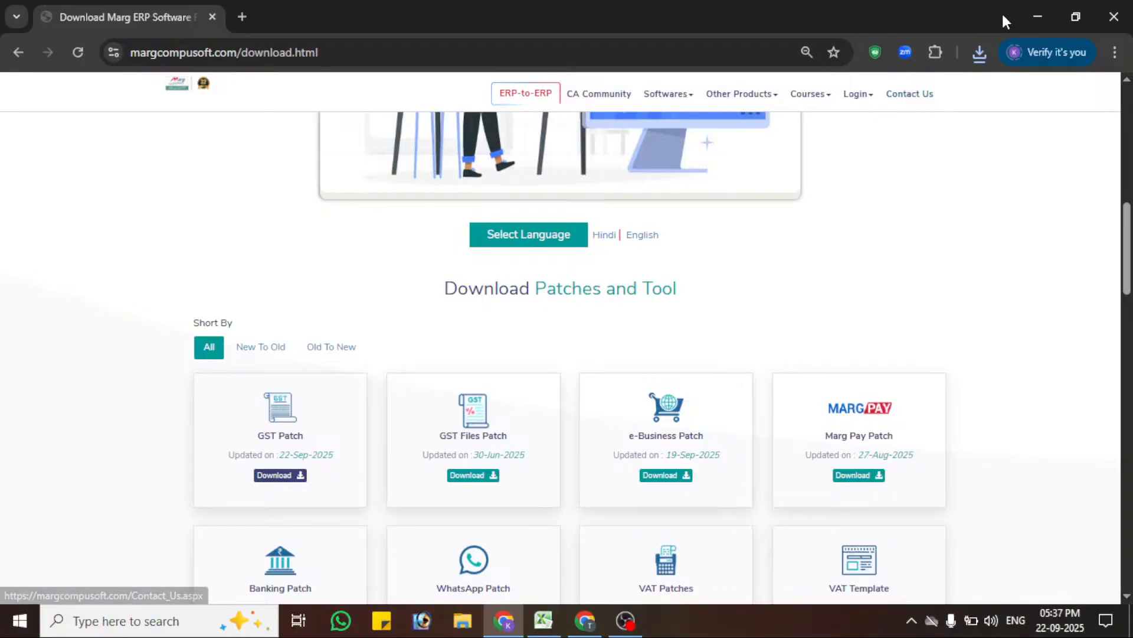
Step: Show the downloaded gst.zip in its folder, open the archive in WinRAR and dismiss the licence reminder
{"action": "left_click", "coordinate": [980, 52]}
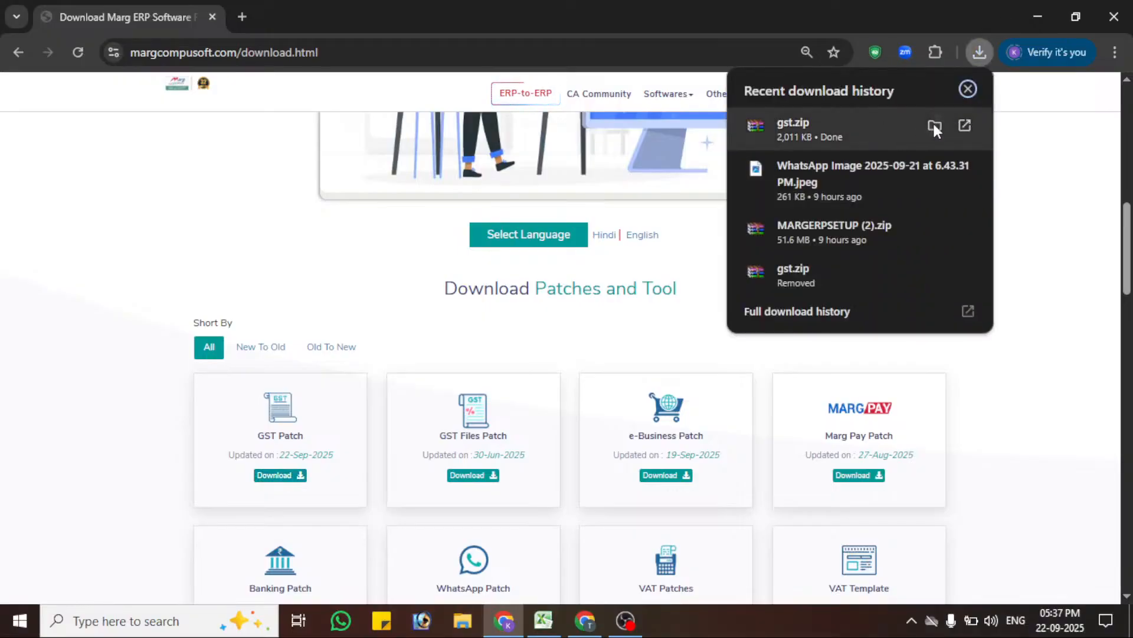
{"action": "left_click", "coordinate": [934, 124]}
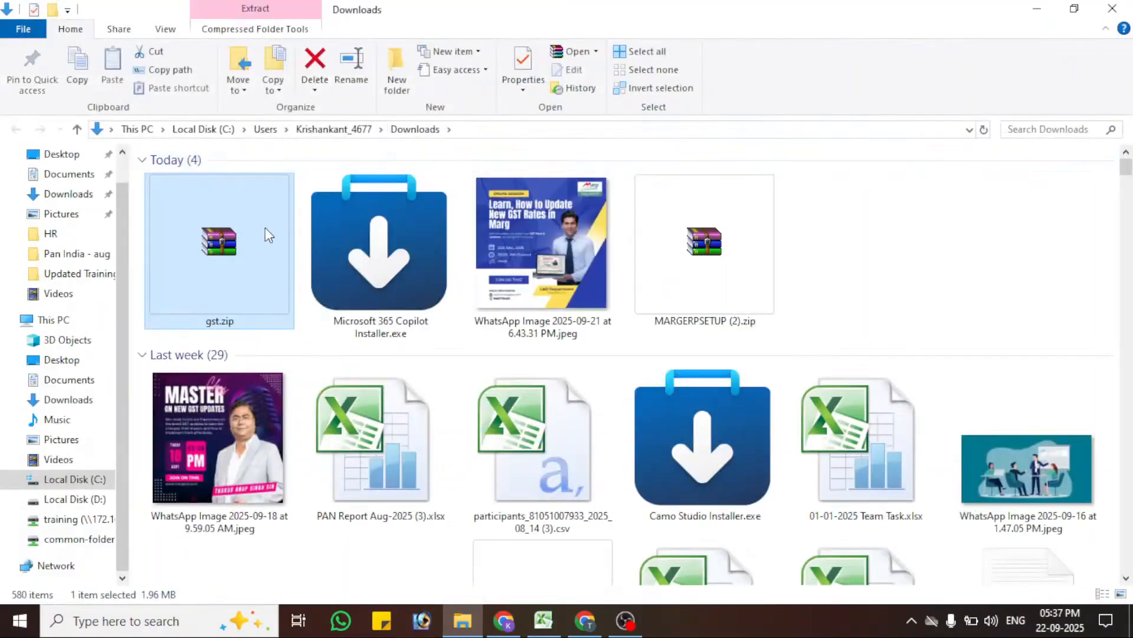
{"action": "double_click", "coordinate": [238, 233]}
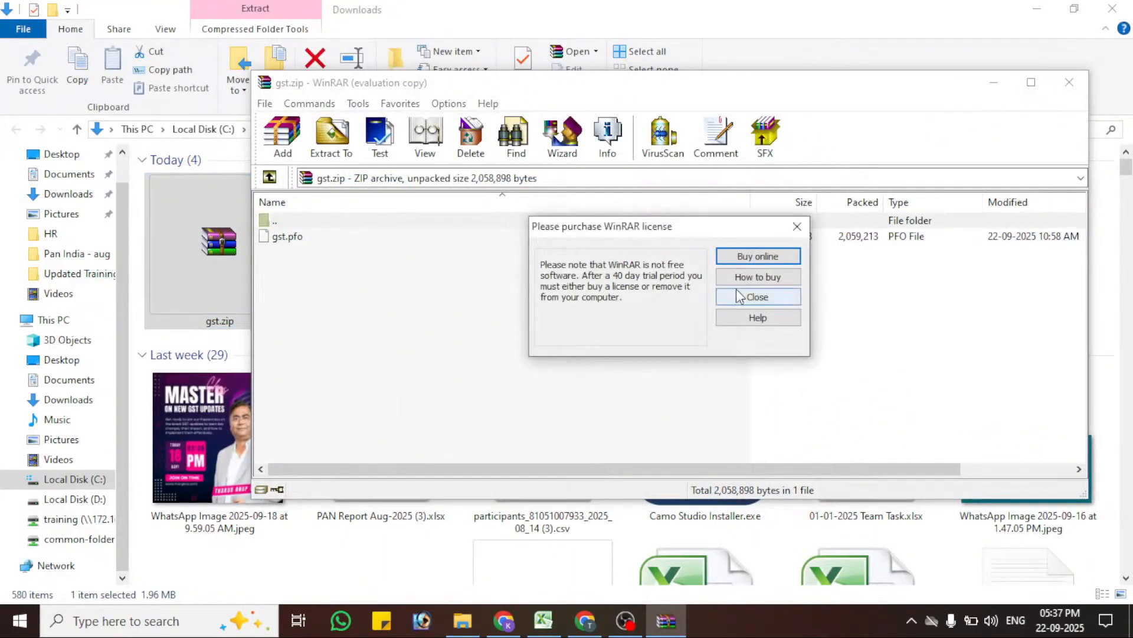
{"action": "left_click", "coordinate": [738, 292]}
Step: Extract gst.pfo to D:\MARGERP, replacing the existing file, and close the archive and folder windows
{"action": "left_click", "coordinate": [283, 236]}
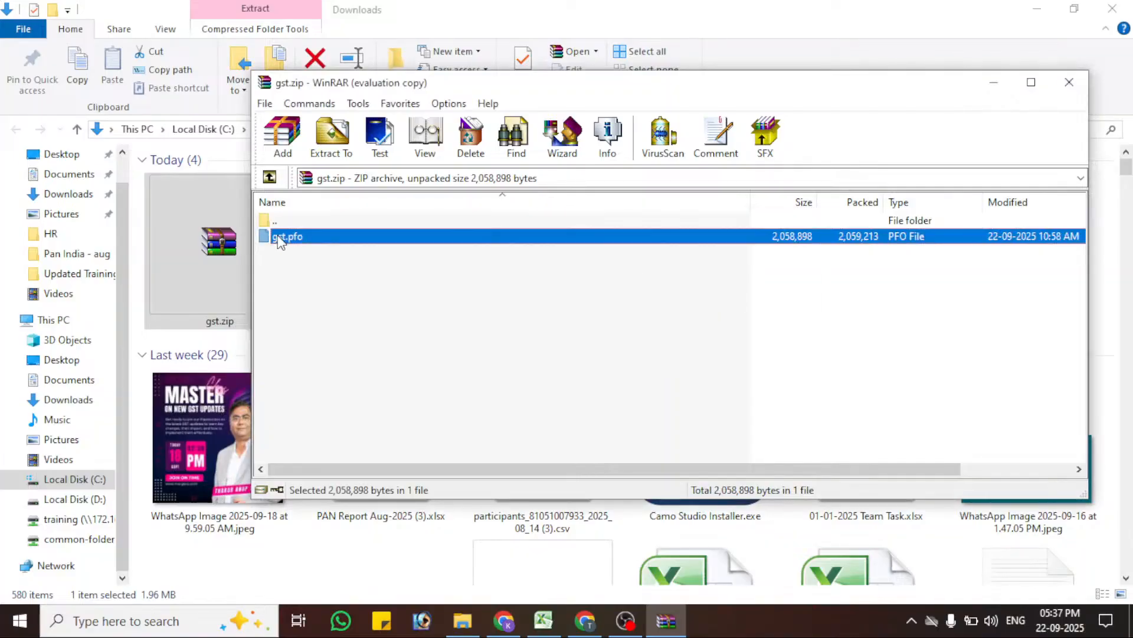
{"action": "left_click", "coordinate": [334, 139]}
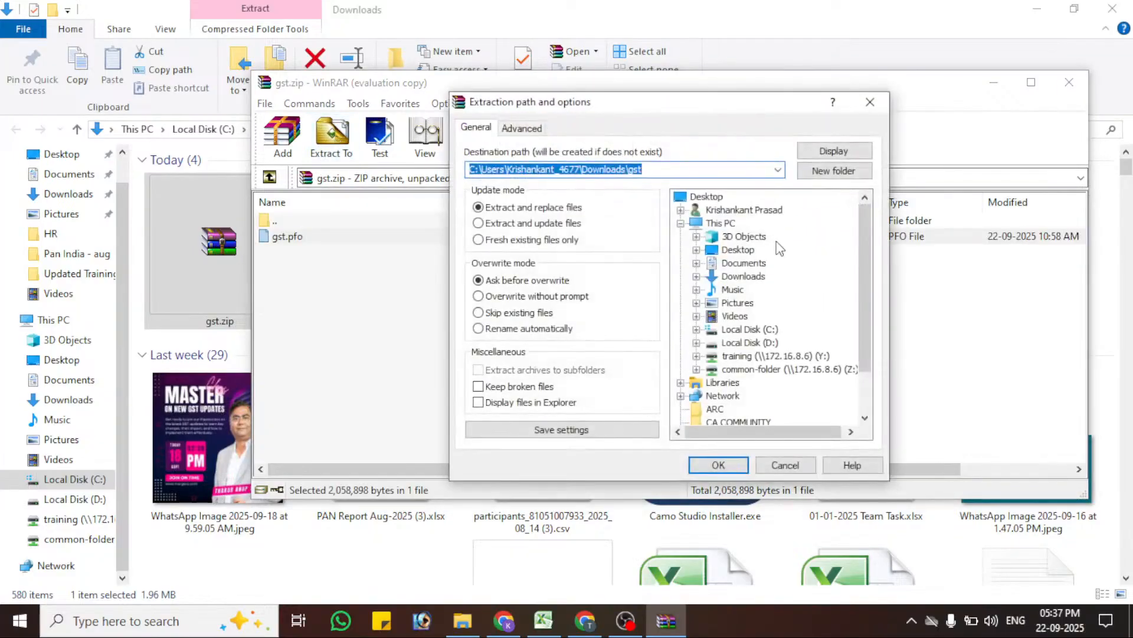
{"action": "left_click", "coordinate": [769, 344]}
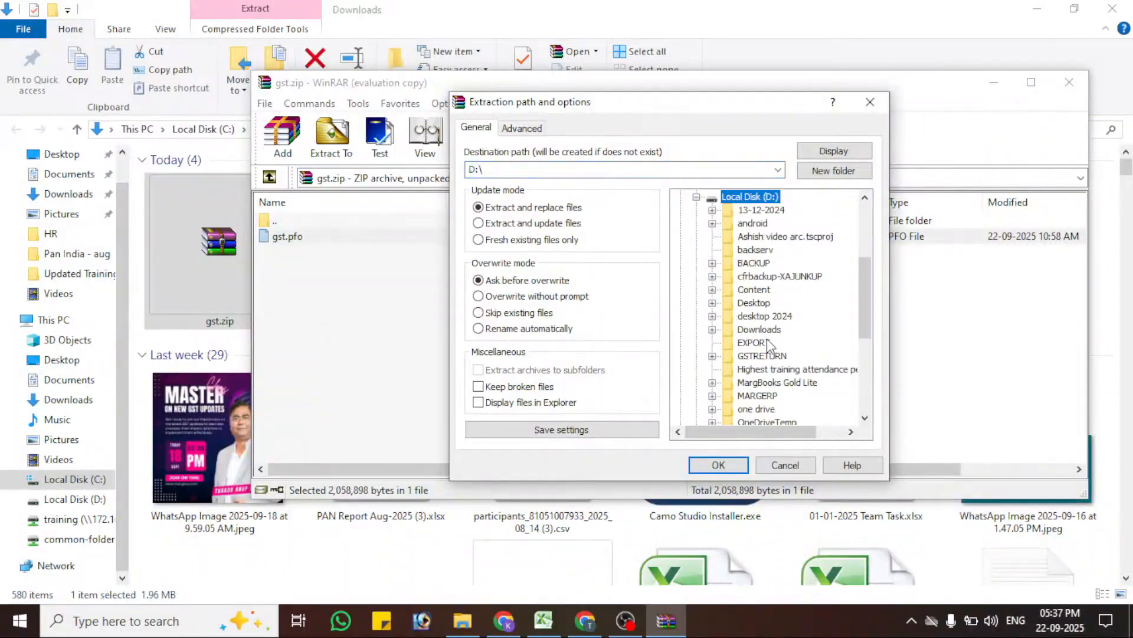
{"action": "left_click", "coordinate": [767, 392]}
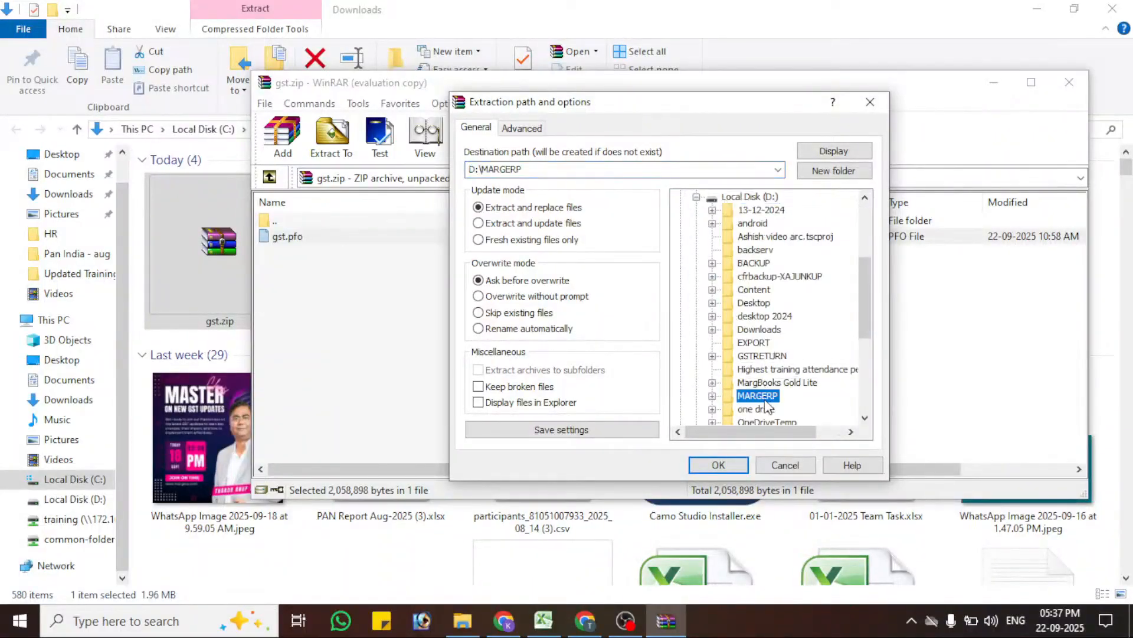
{"action": "left_click", "coordinate": [710, 467]}
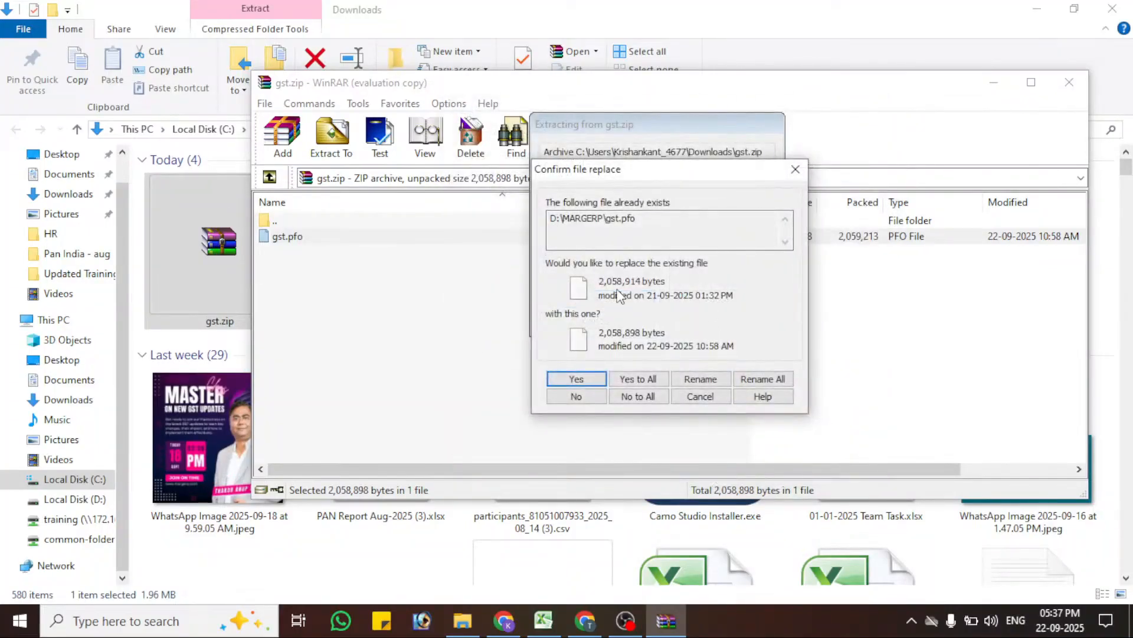
{"action": "left_click", "coordinate": [637, 380]}
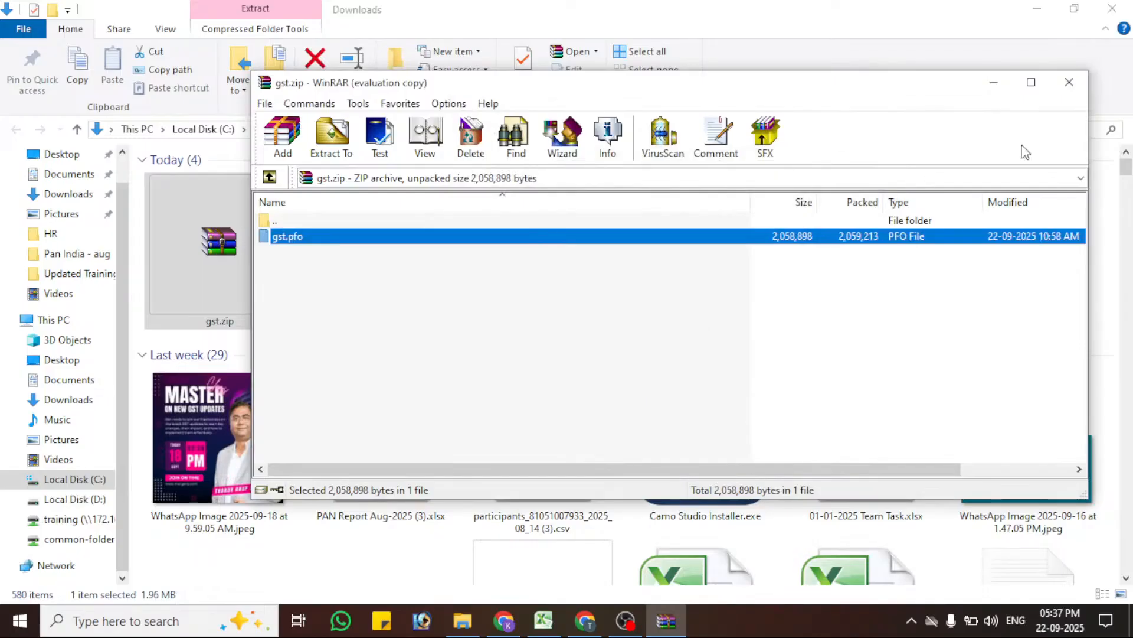
{"action": "left_click", "coordinate": [1113, 10]}
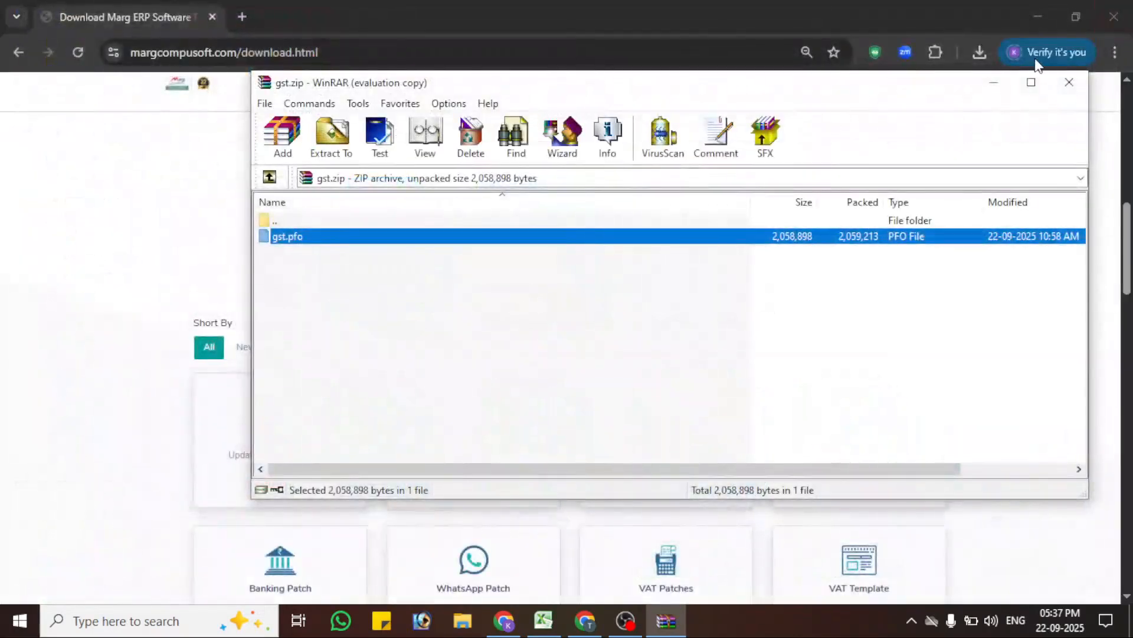
{"action": "left_click", "coordinate": [1069, 84]}
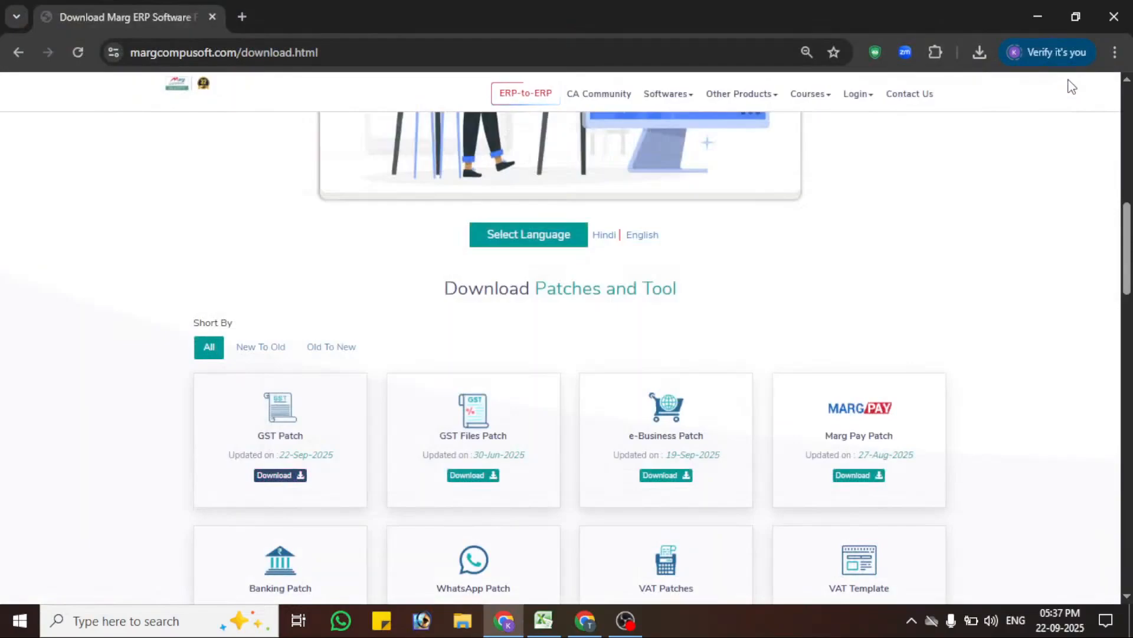
Step: Launch Marg ERP from the desktop and log in with the user ID and user password
{"action": "key", "text": "super+d"}
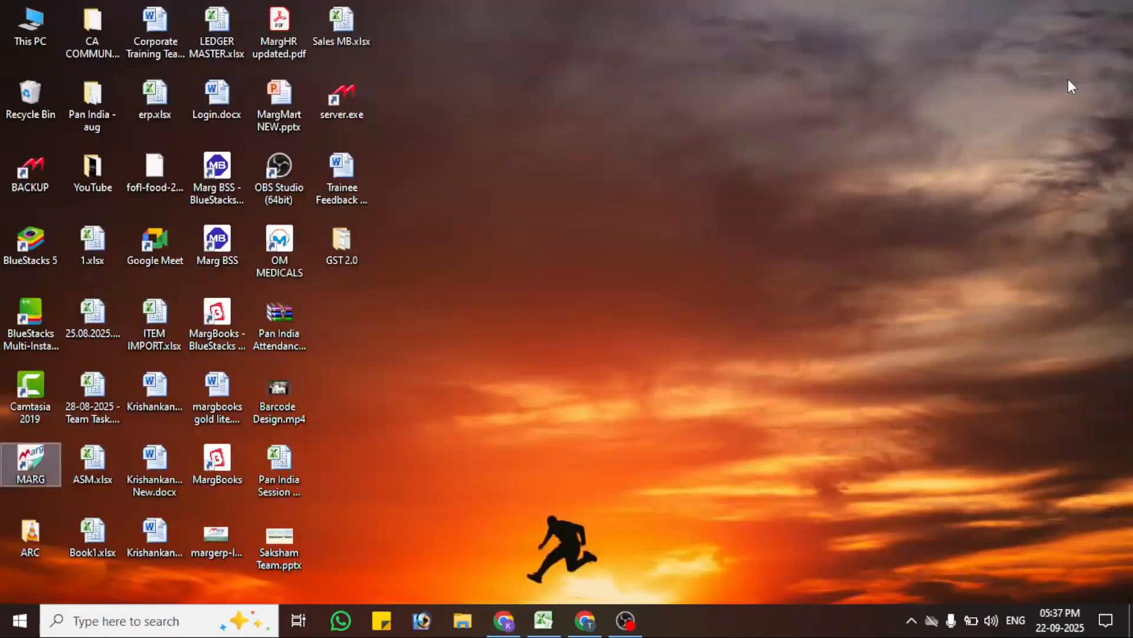
{"action": "double_click", "coordinate": [37, 456]}
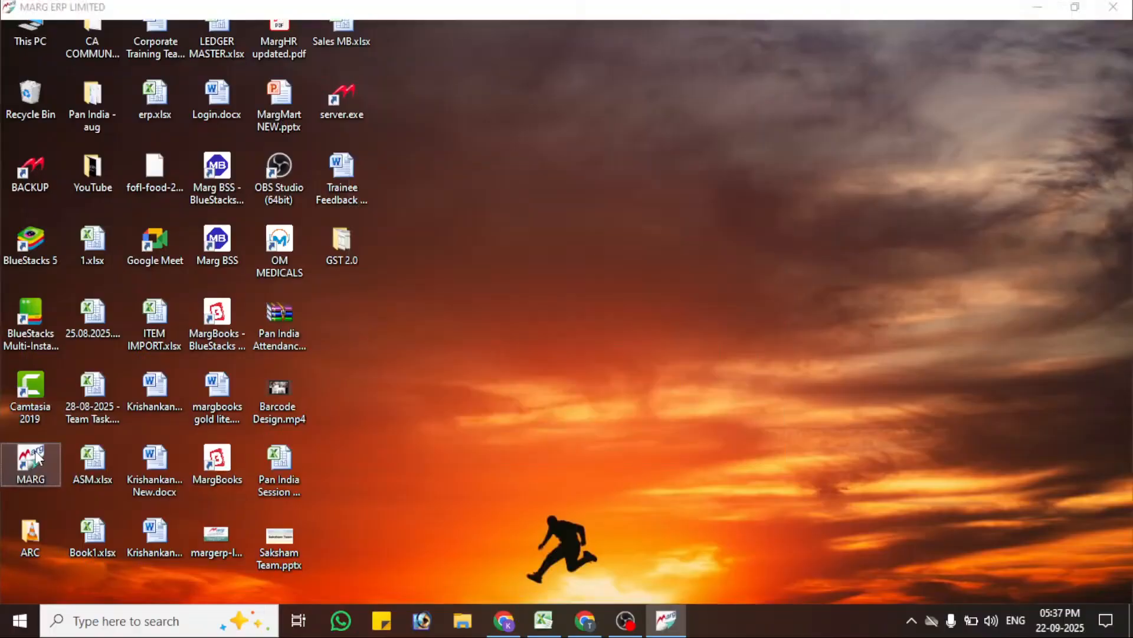
{"action": "type", "text": "kk"}
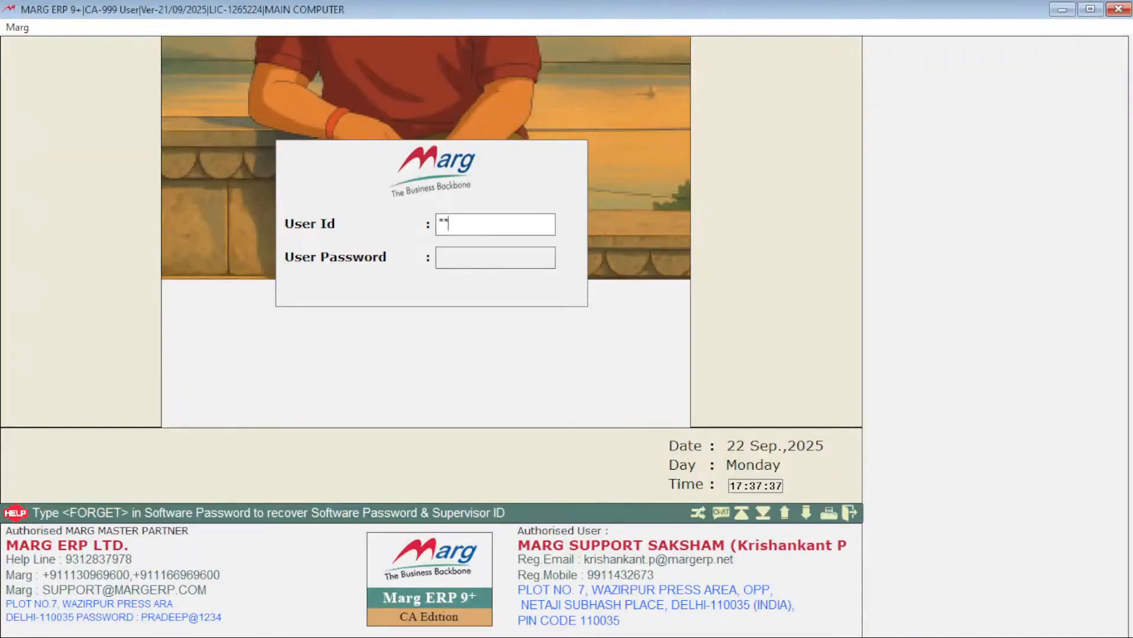
{"action": "key", "text": "Return"}
{"action": "type", "text": "k"}
{"action": "key", "text": "Return"}
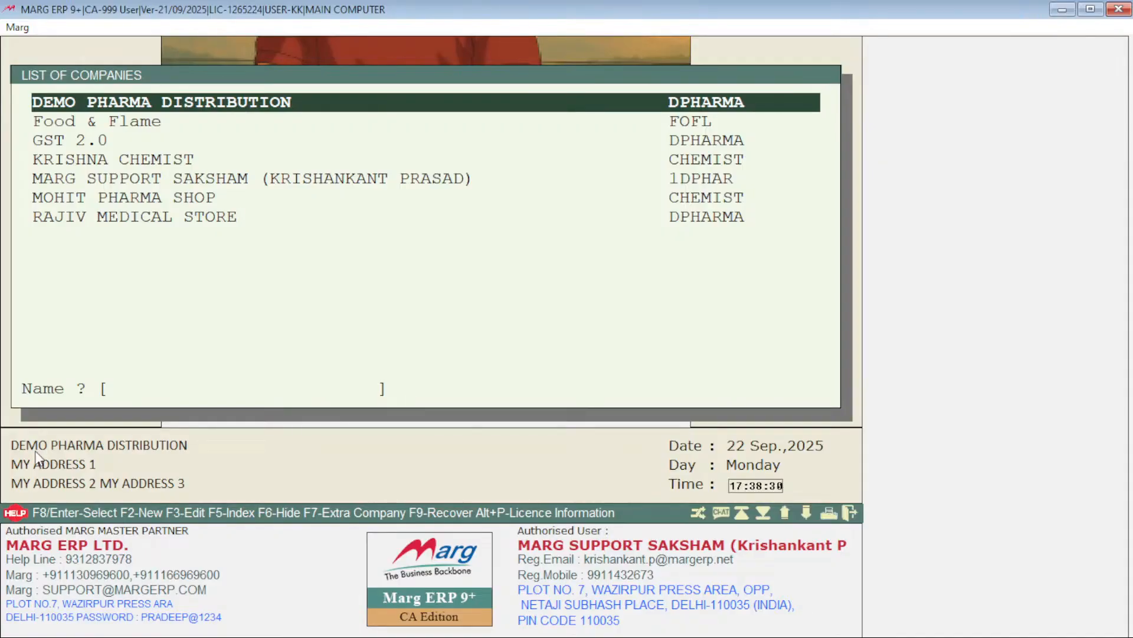
Step: Open the company DEMO PHARMA DISTRIBUTION from the list of companies
{"action": "key", "text": "super"}
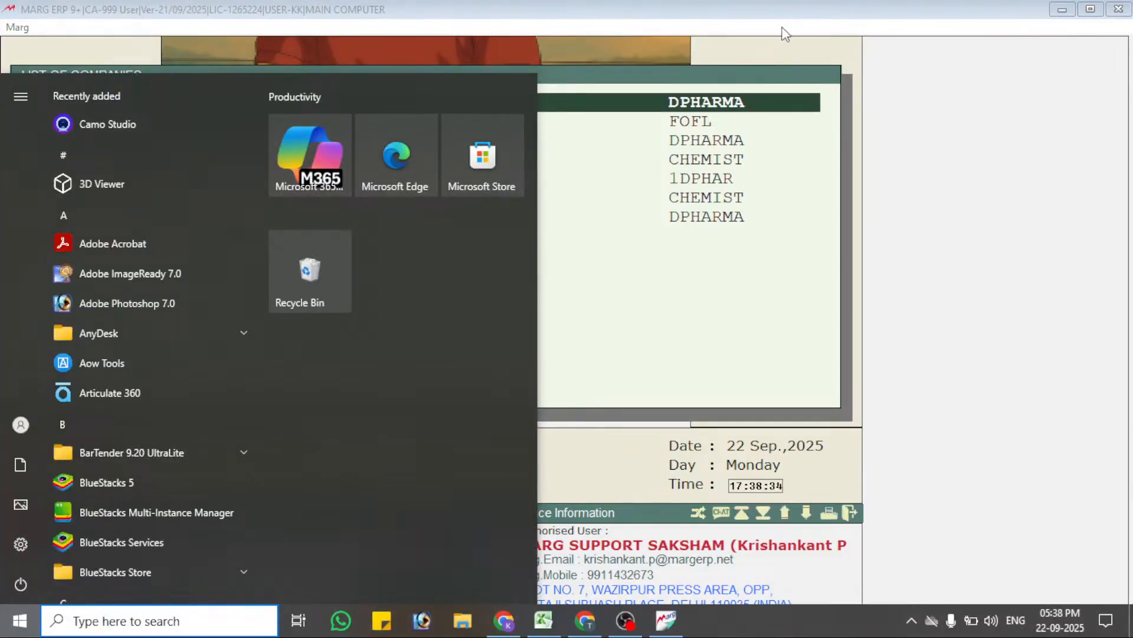
{"action": "left_click", "coordinate": [801, 22]}
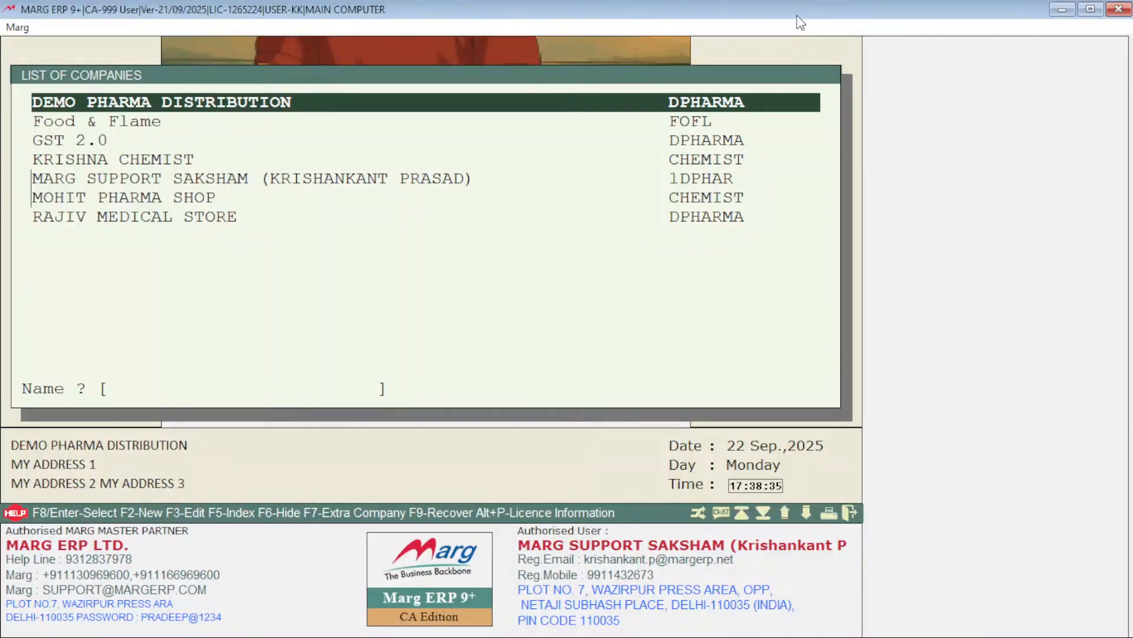
{"action": "key", "text": "Return"}
{"action": "key", "text": "Return"}
{"action": "key", "text": "Return"}
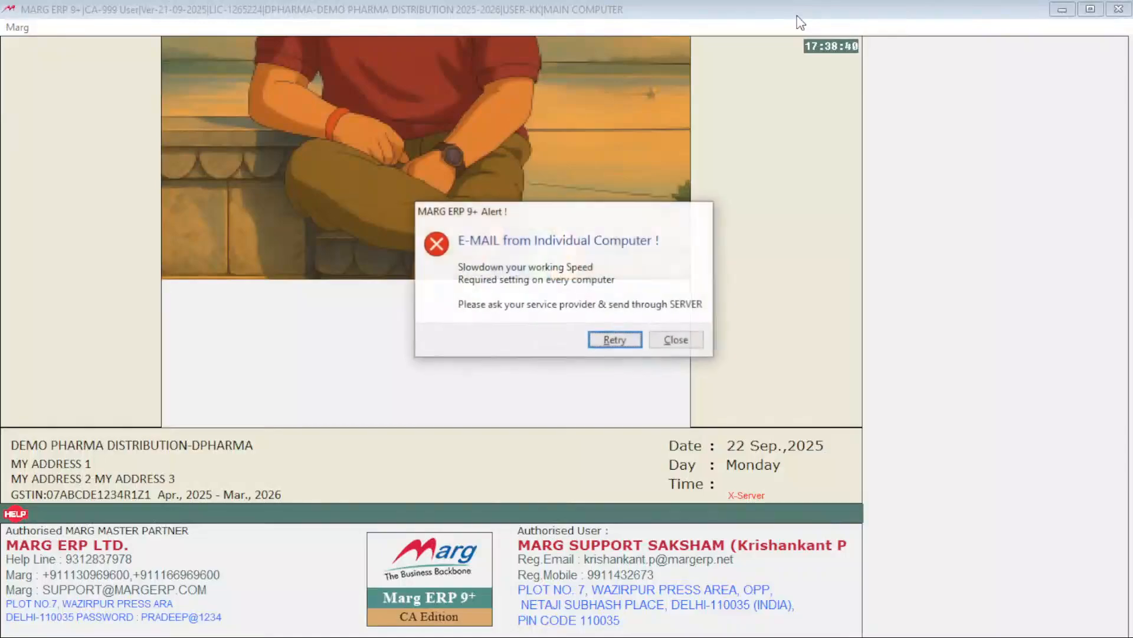
Step: Dismiss the company's start-up pop-ups without registering, and allow the server's backup path D:\backserv
{"action": "key", "text": "Tab"}
{"action": "key", "text": "Return"}
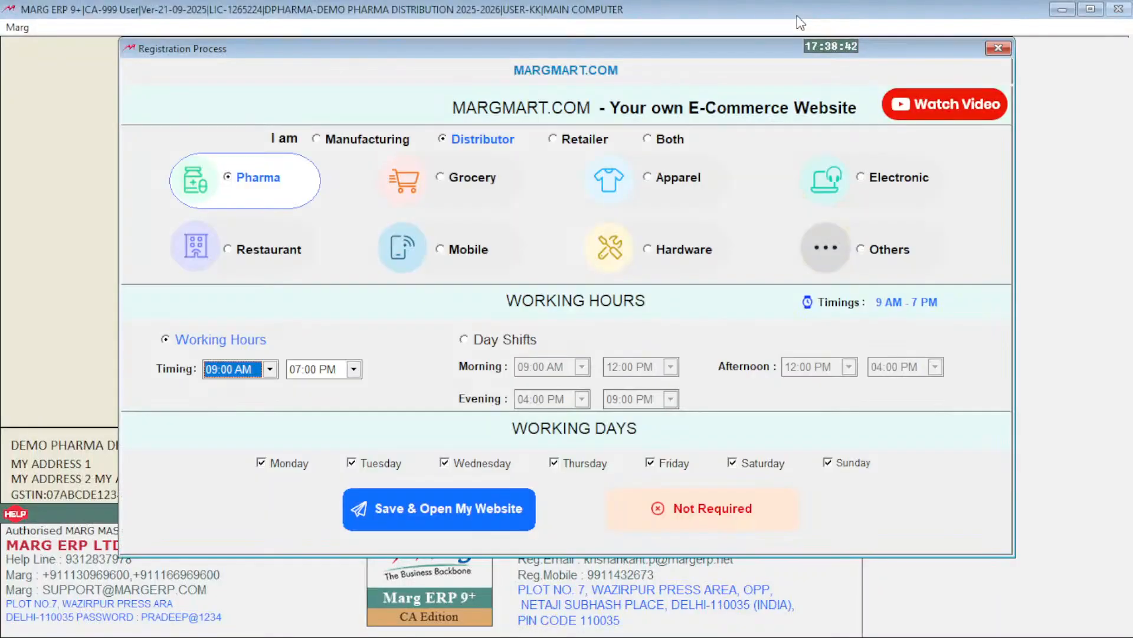
{"action": "key", "text": "Escape"}
{"action": "key", "text": "alt+Tab"}
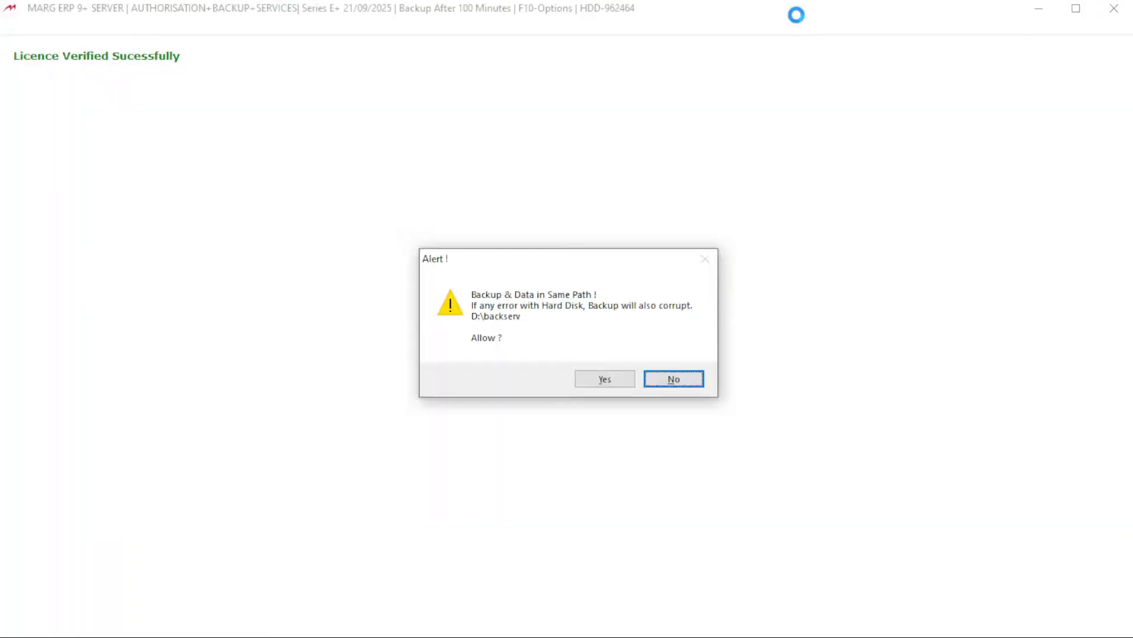
{"action": "key", "text": "y"}
{"action": "key", "text": "alt+Tab"}
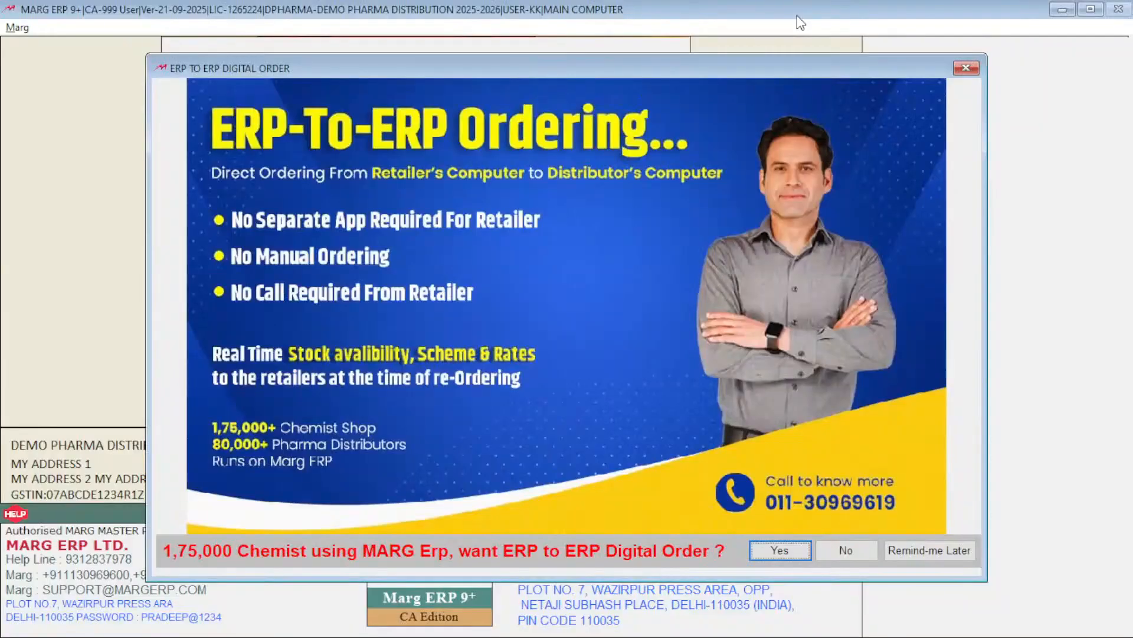
{"action": "key", "text": "Escape"}
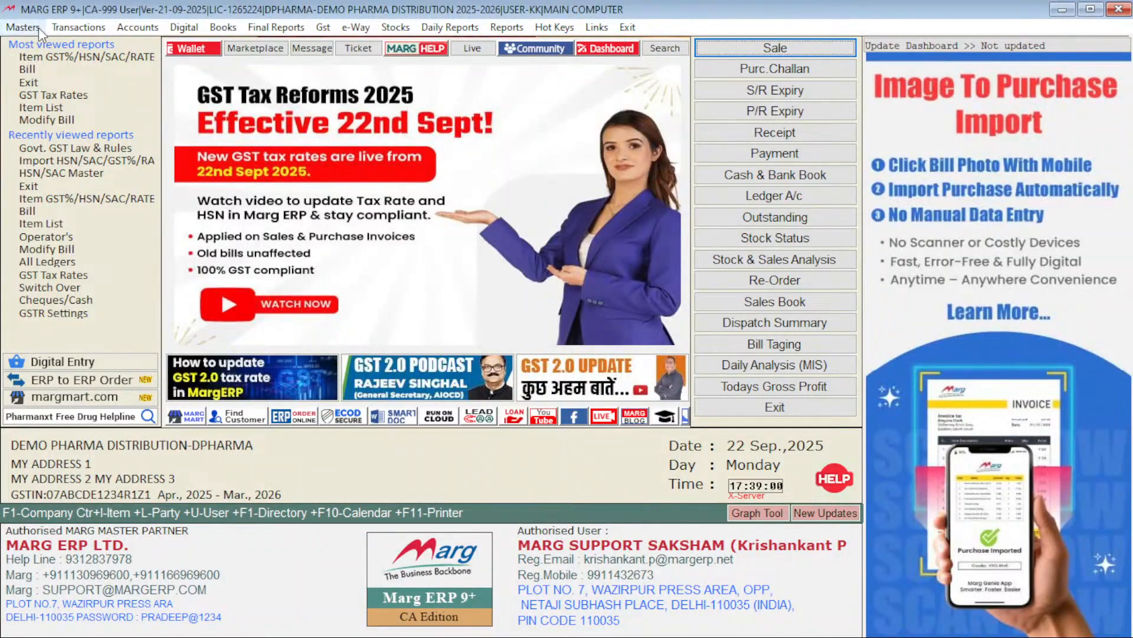
Step: Open the GST Tax Rates form and dismiss the software update alert
{"action": "left_click", "coordinate": [324, 27]}
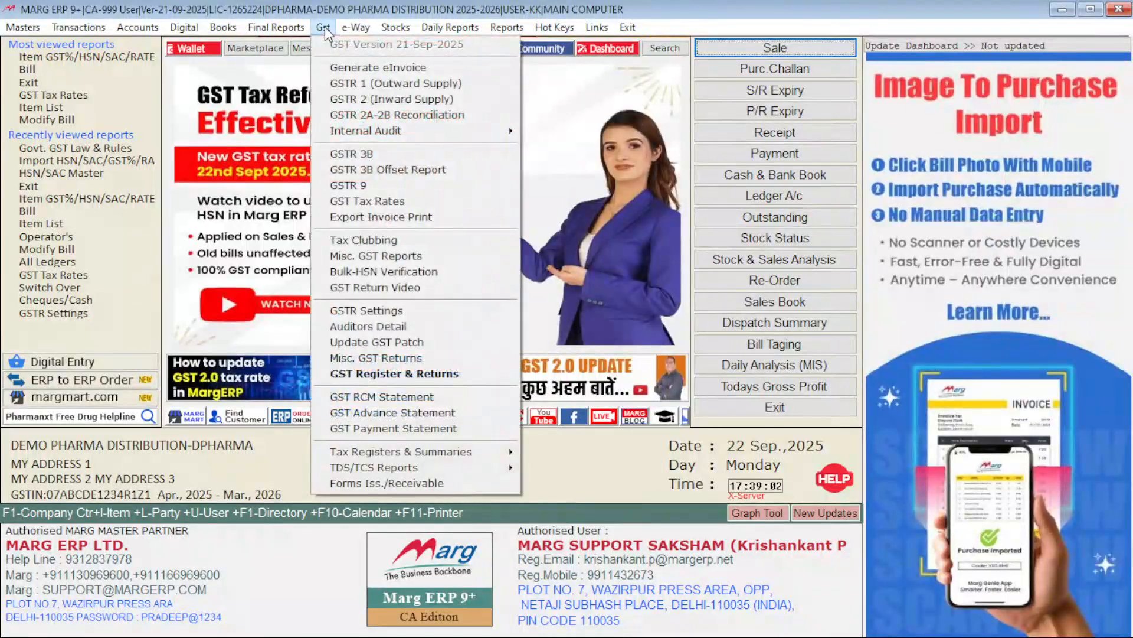
{"action": "left_click", "coordinate": [391, 203]}
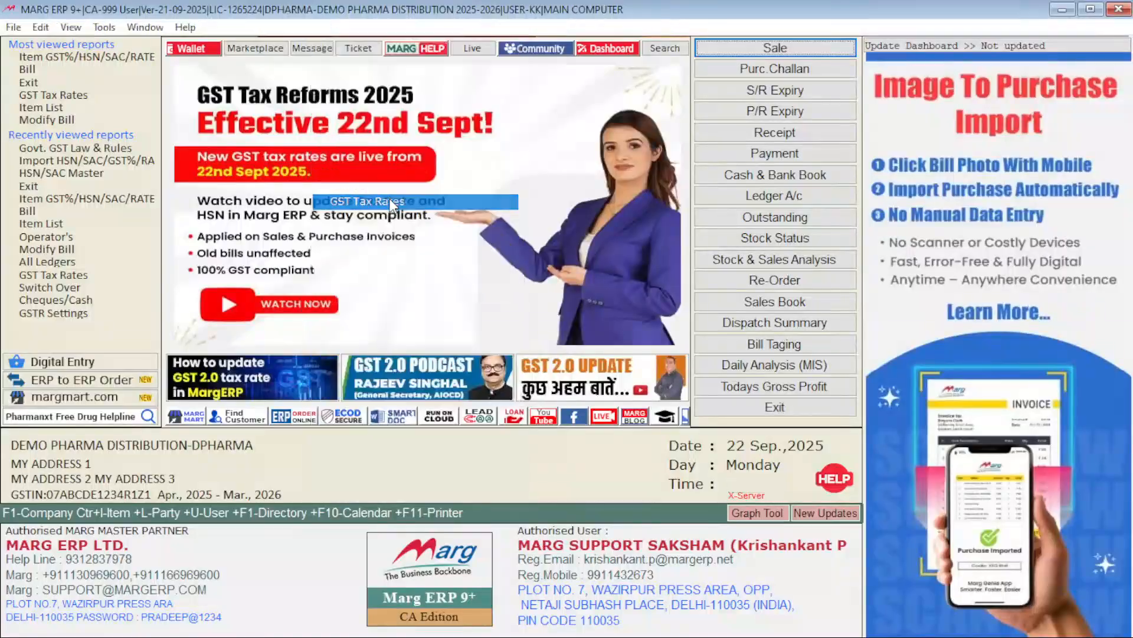
{"action": "left_click", "coordinate": [664, 368]}
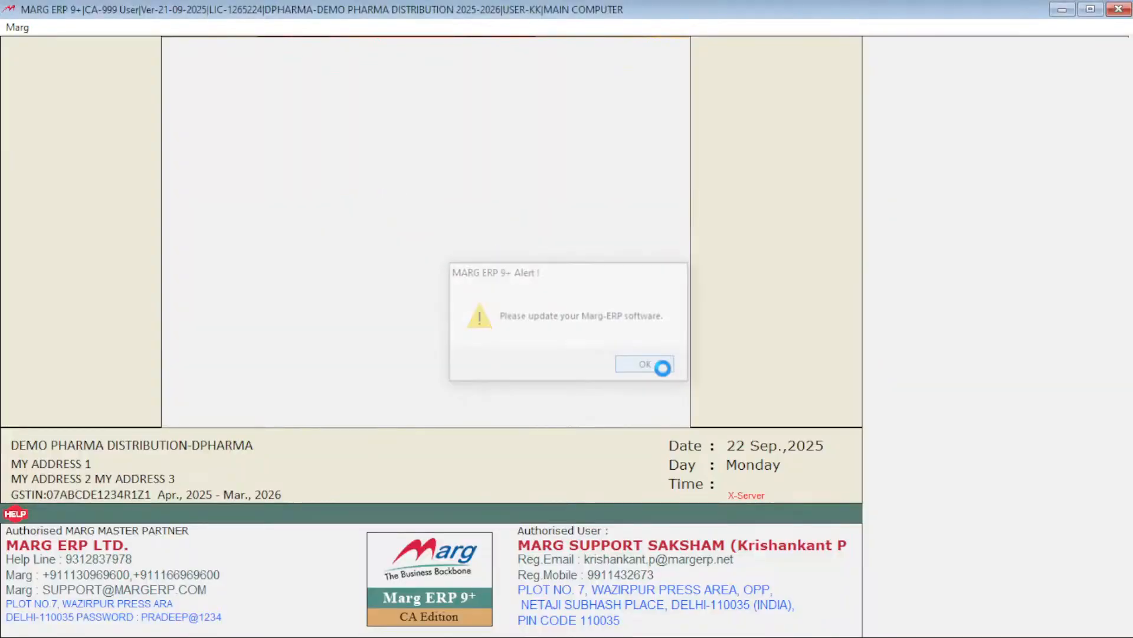
{"action": "left_click", "coordinate": [608, 367]}
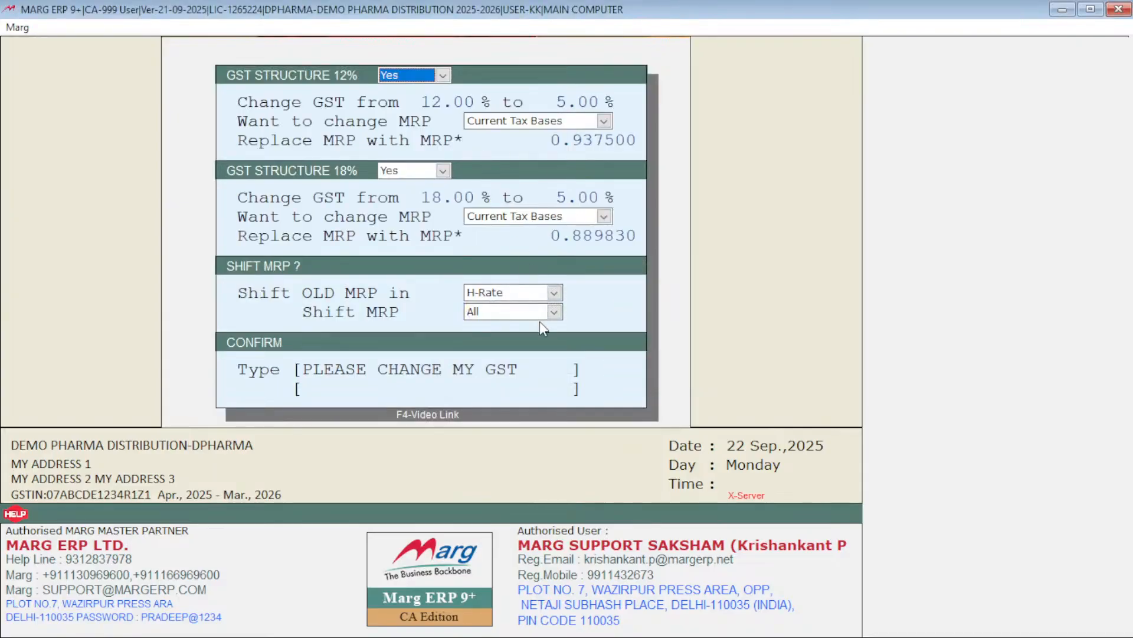
Step: Check the Yes/No choices for the GST structure 12% and GST structure 18% changes, keeping Yes for both
{"action": "left_click", "coordinate": [401, 78]}
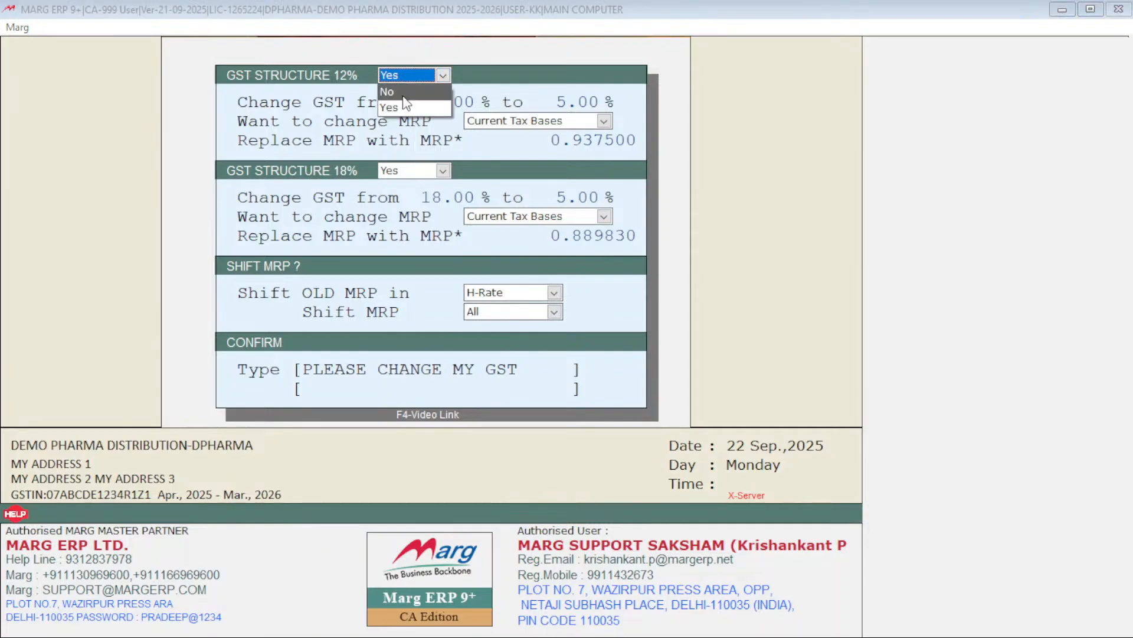
{"action": "left_click", "coordinate": [497, 62]}
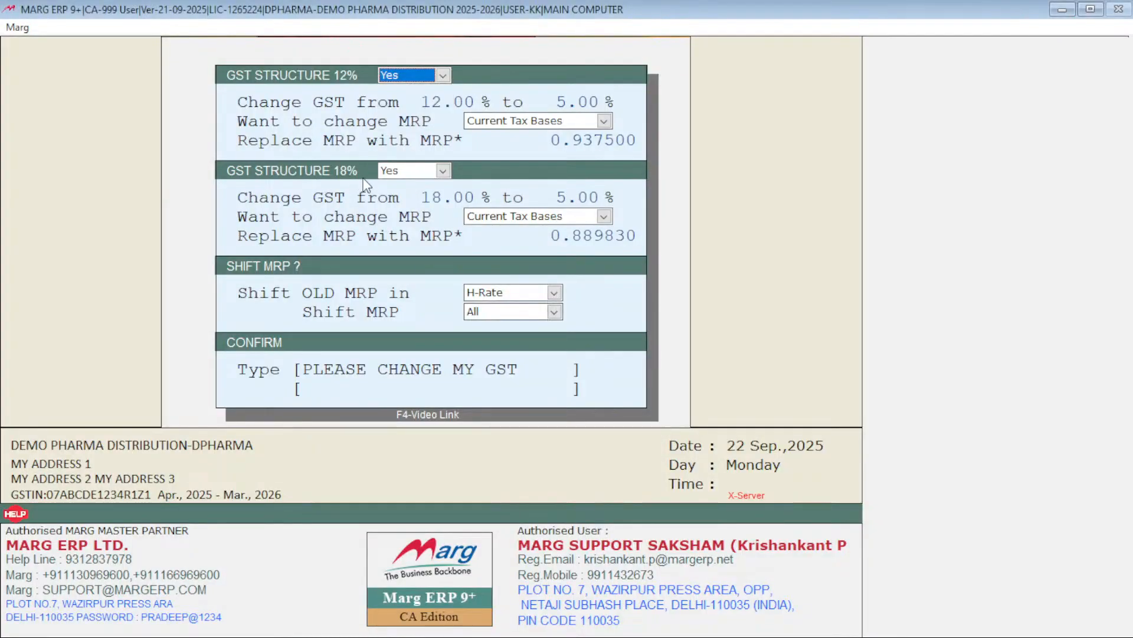
{"action": "left_click", "coordinate": [405, 172]}
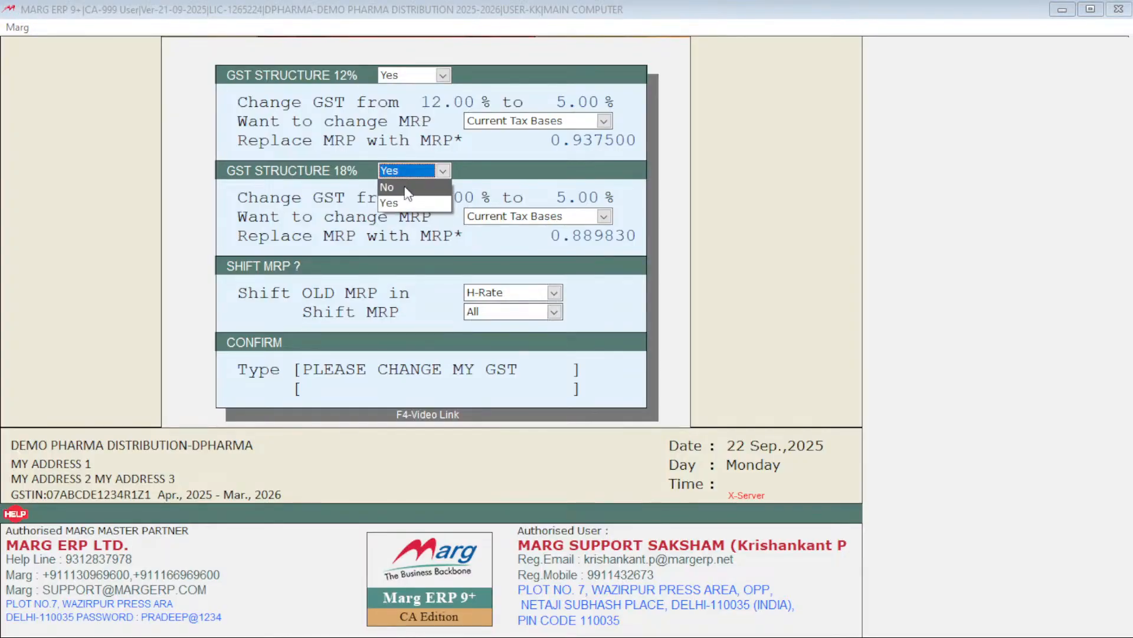
{"action": "left_click", "coordinate": [478, 175]}
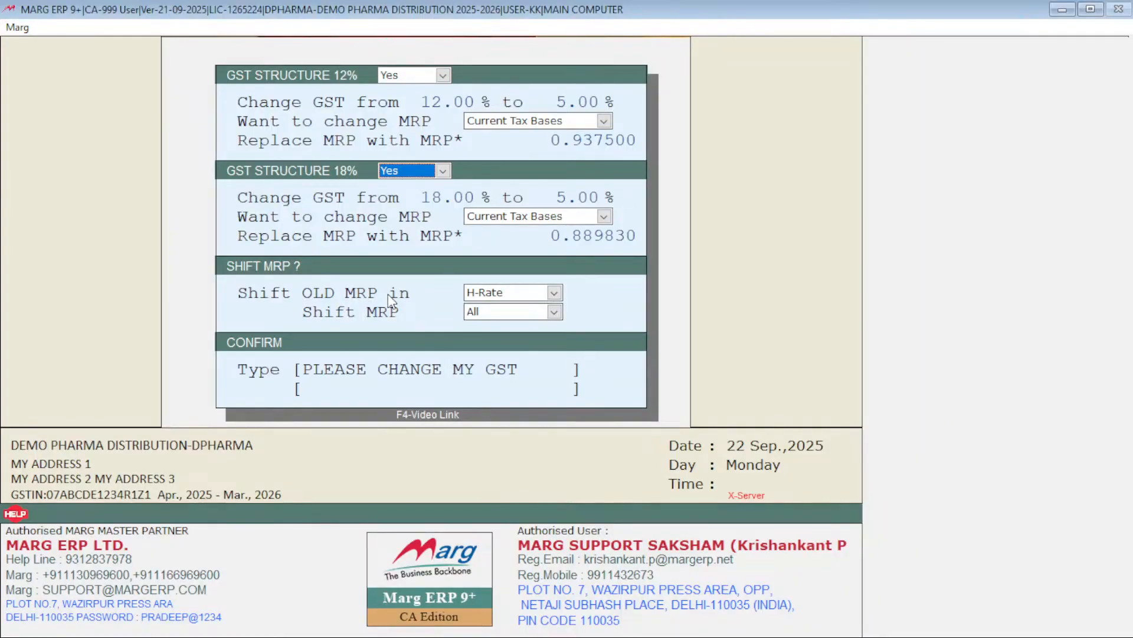
Step: Choose H-Rate as the place to shift the old MRP and All as the MRP shift scope
{"action": "left_click", "coordinate": [490, 293]}
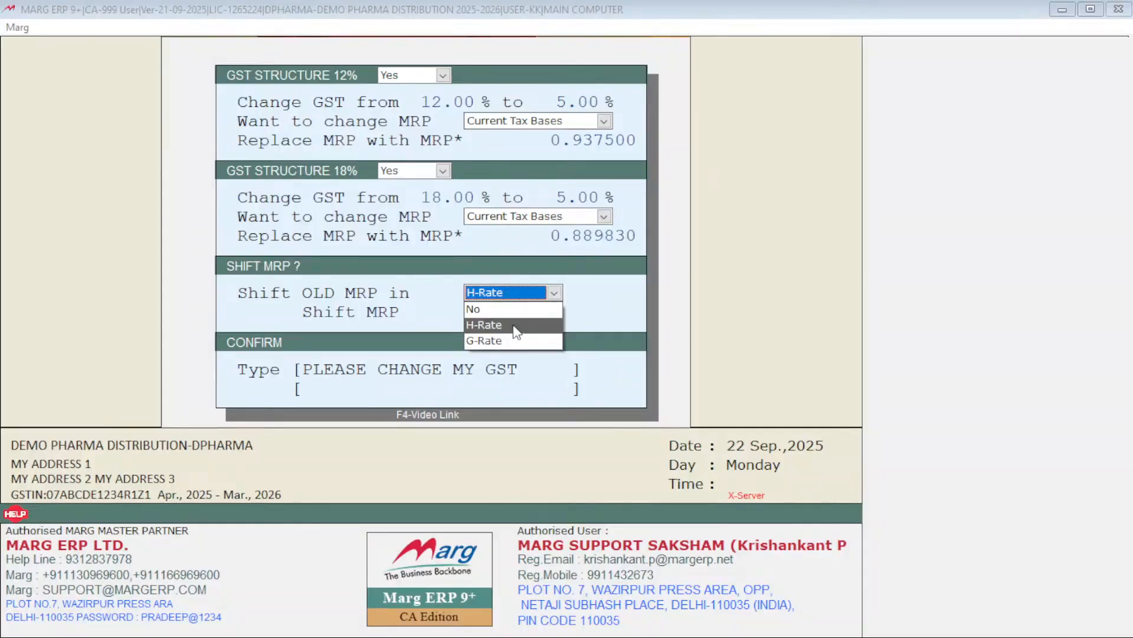
{"action": "left_click", "coordinate": [513, 325]}
{"action": "left_click", "coordinate": [503, 317]}
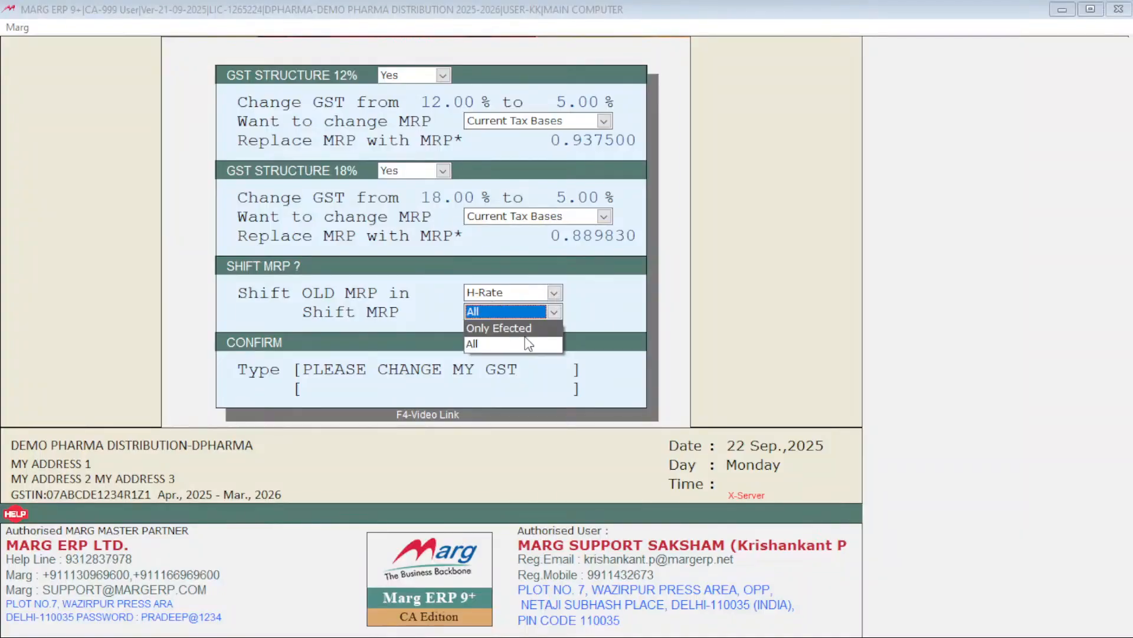
{"action": "left_click", "coordinate": [474, 345]}
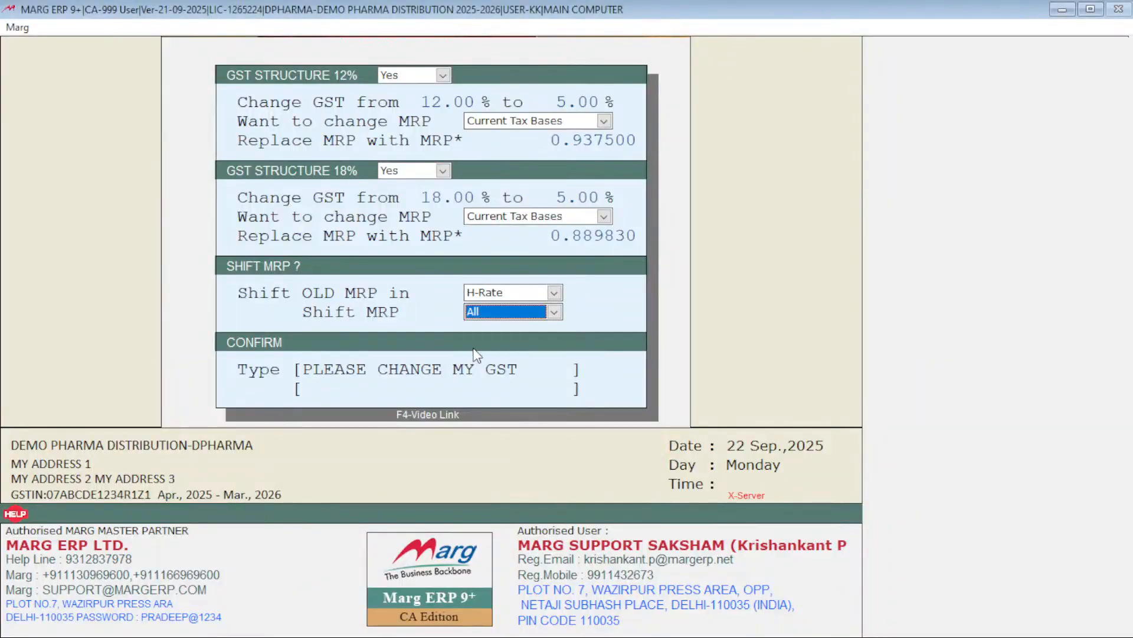
Step: Enter the confirmation phrase PLEASE CHANGE MY GST, and leave the GST rate change form without applying it
{"action": "key", "text": "Return"}
{"action": "type", "text": "P"}
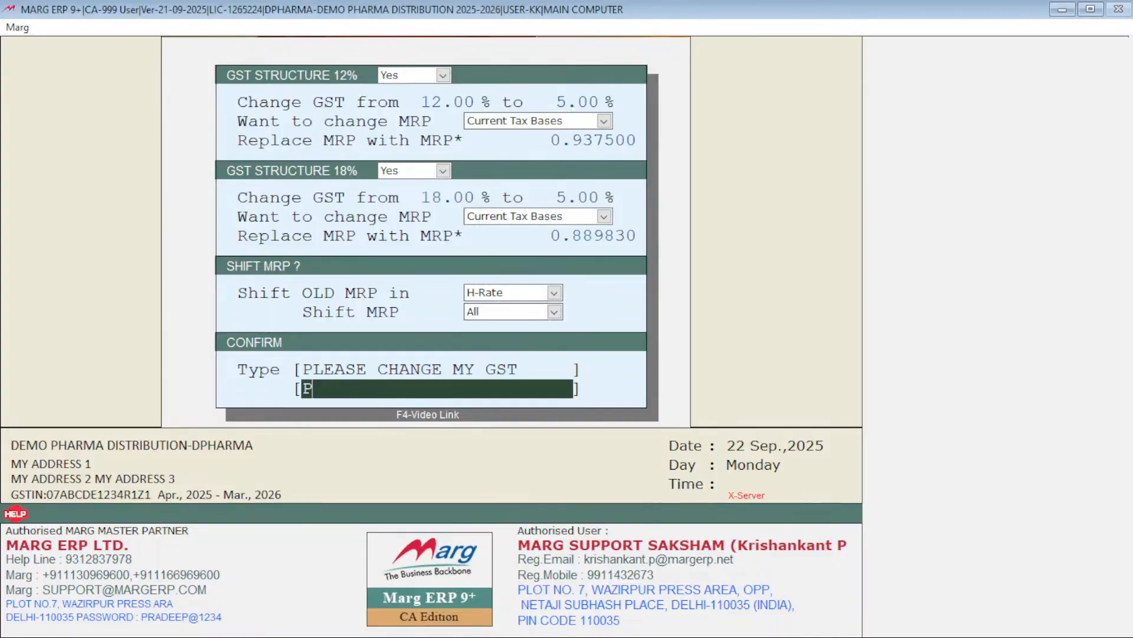
{"action": "type", "text": "LEASE CHANGE"}
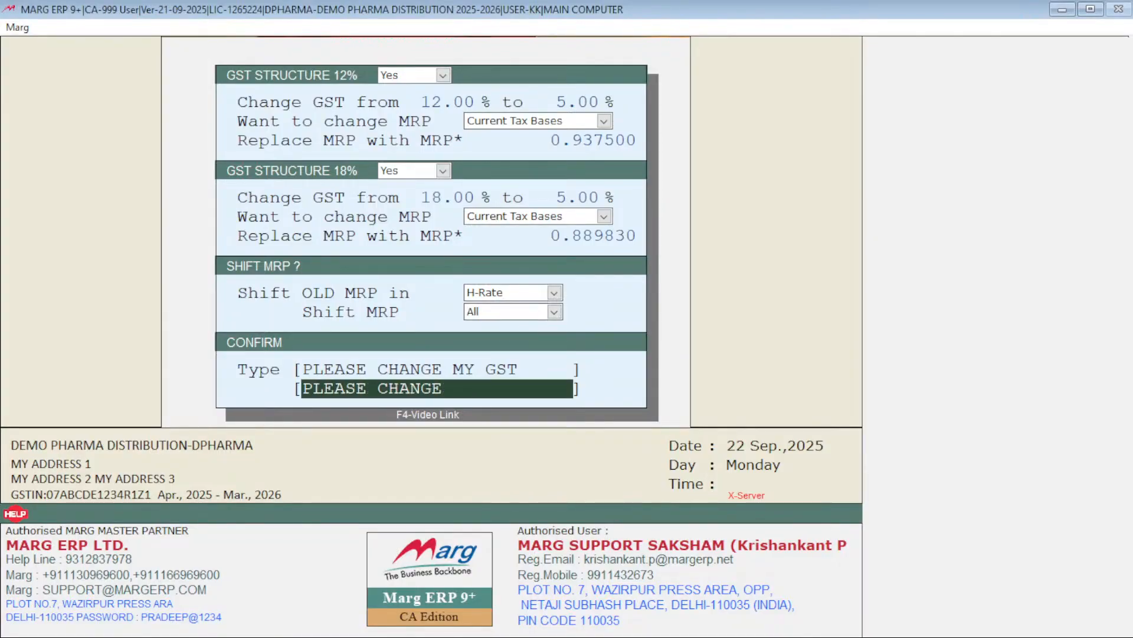
{"action": "type", "text": " MY GST"}
{"action": "key", "text": "Escape"}
{"action": "key", "text": "Escape"}
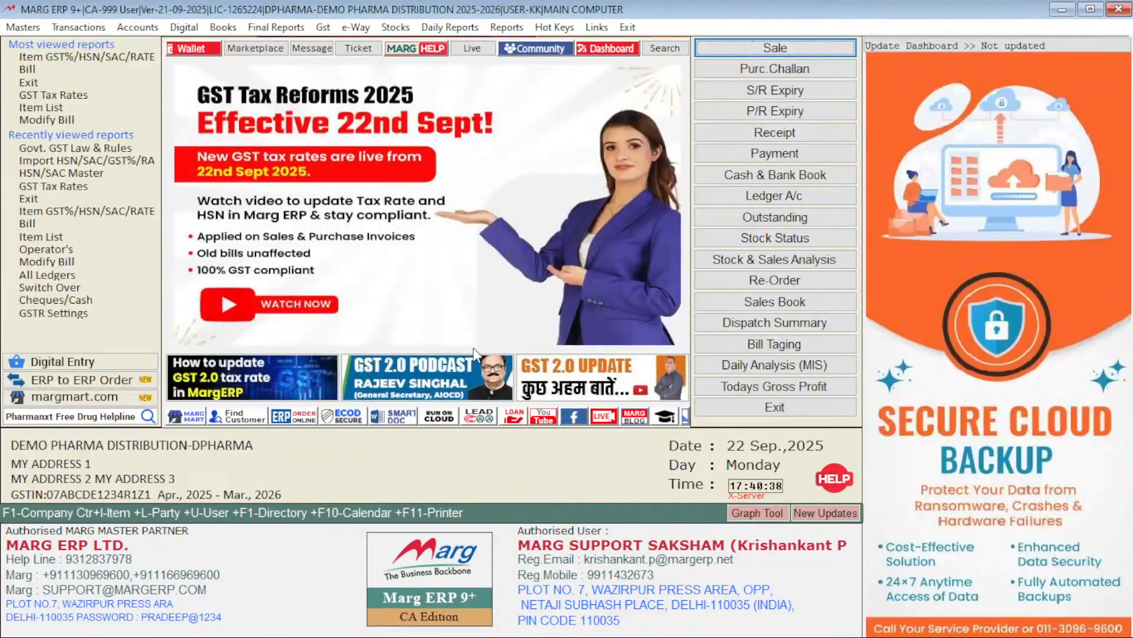
Step: Open Item GST%/HSN/SAC/RATES Updation from the Ease of GST masters
{"action": "key", "text": "alt+m"}
{"action": "key", "text": "Down"}
{"action": "key", "text": "Down"}
{"action": "key", "text": "Down"}
{"action": "key", "text": "Down"}
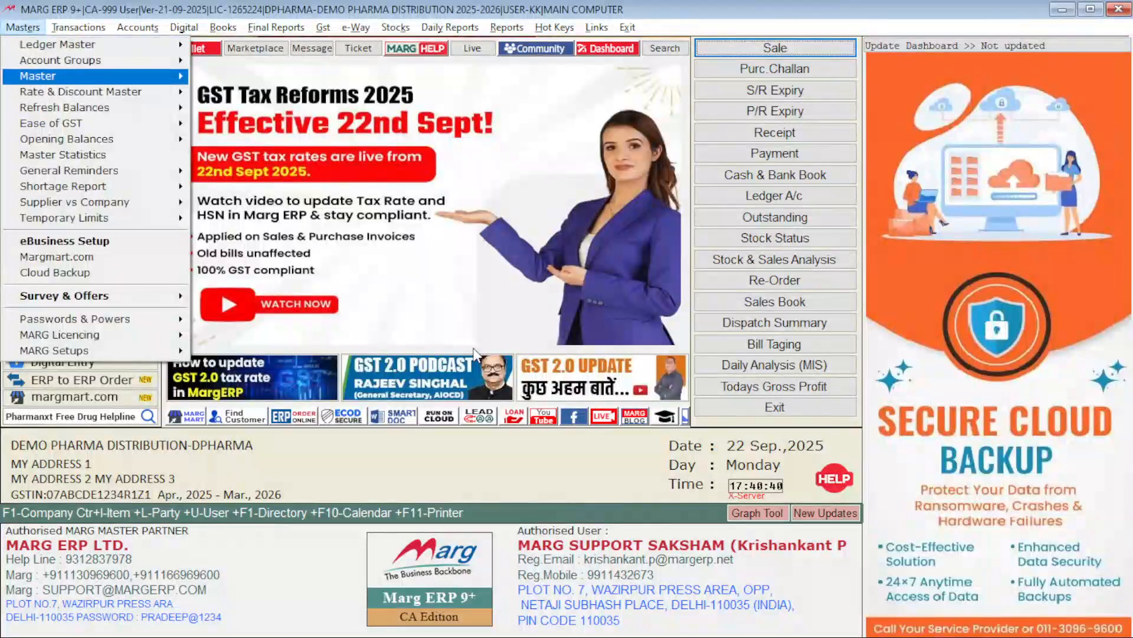
{"action": "key", "text": "Down"}
{"action": "key", "text": "Right"}
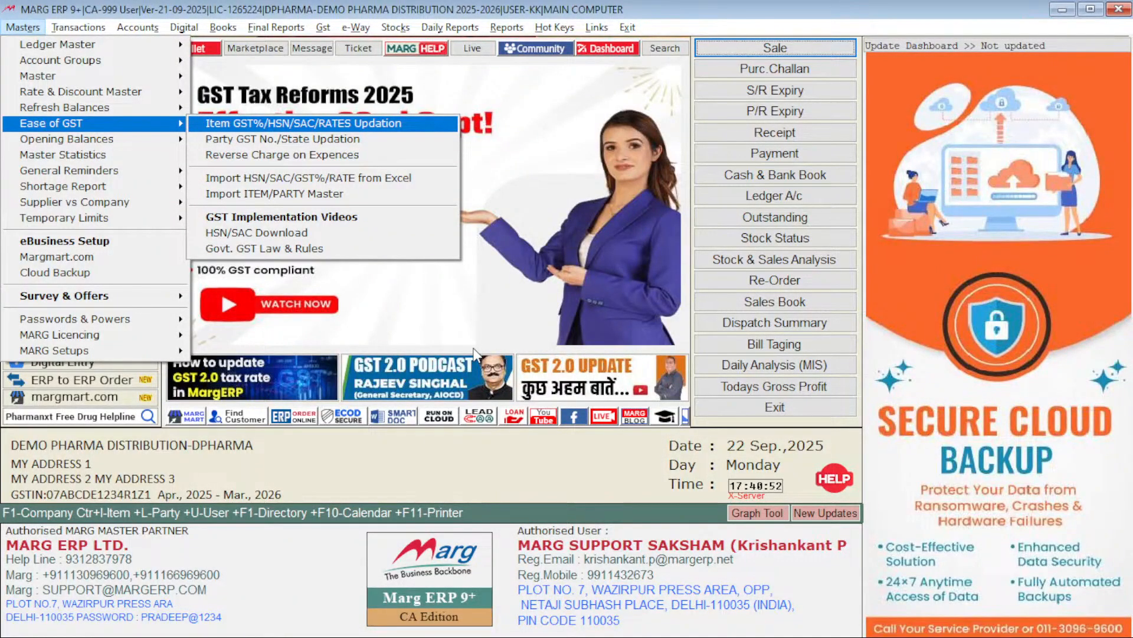
{"action": "key", "text": "Down"}
{"action": "key", "text": "Down"}
{"action": "key", "text": "Down"}
{"action": "key", "text": "Down"}
{"action": "key", "text": "Down"}
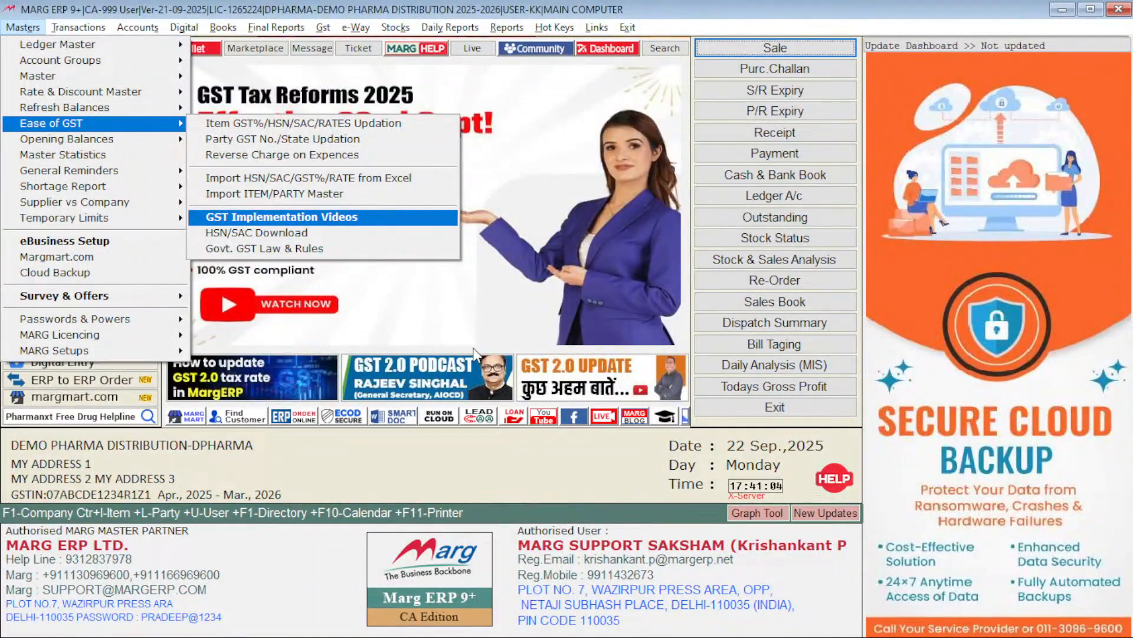
{"action": "key", "text": "Up"}
{"action": "key", "text": "Up"}
{"action": "key", "text": "Up"}
{"action": "key", "text": "Up"}
{"action": "key", "text": "Up"}
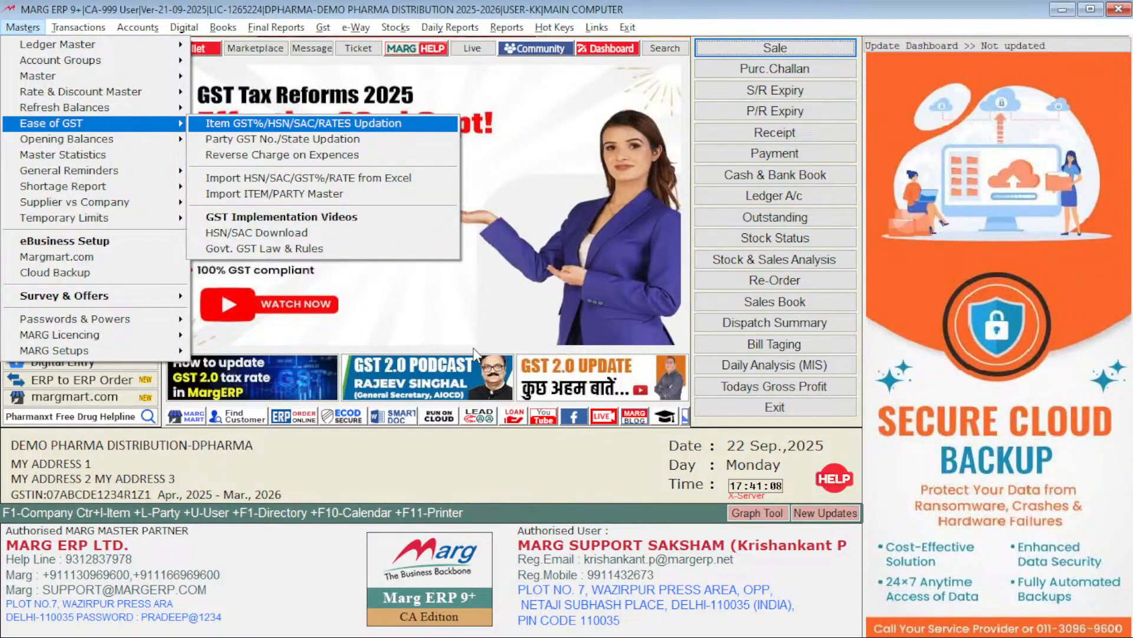
{"action": "key", "text": "Return"}
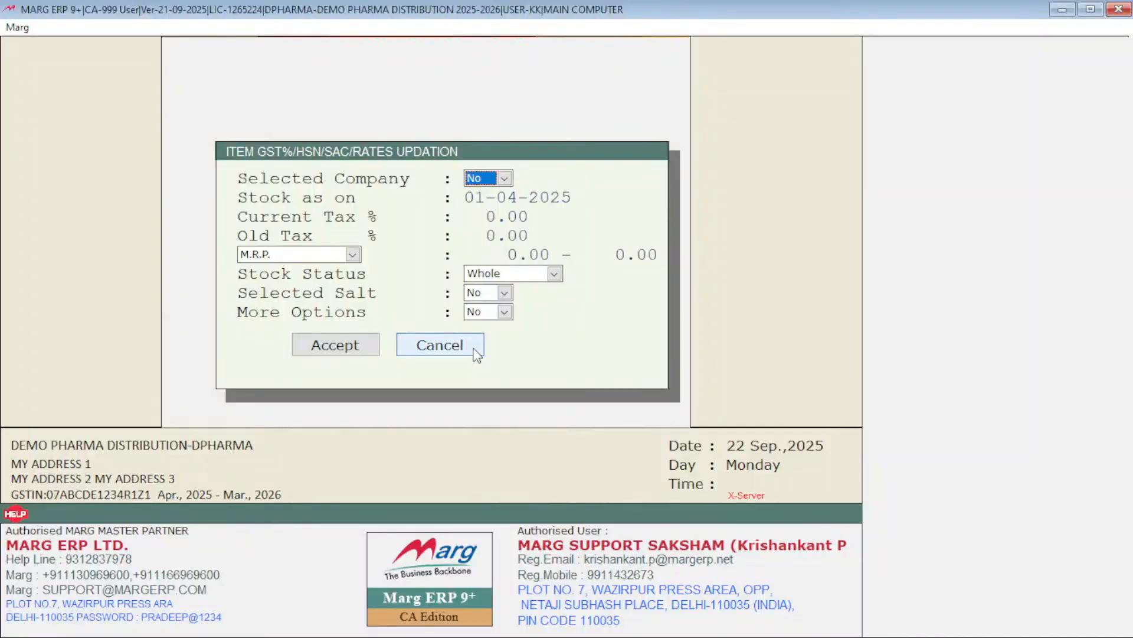
Step: Set the stock date to 22-09-2025, keep the other filters at their defaults, and load the item-wise HSN/SAC list
{"action": "key", "text": "Return"}
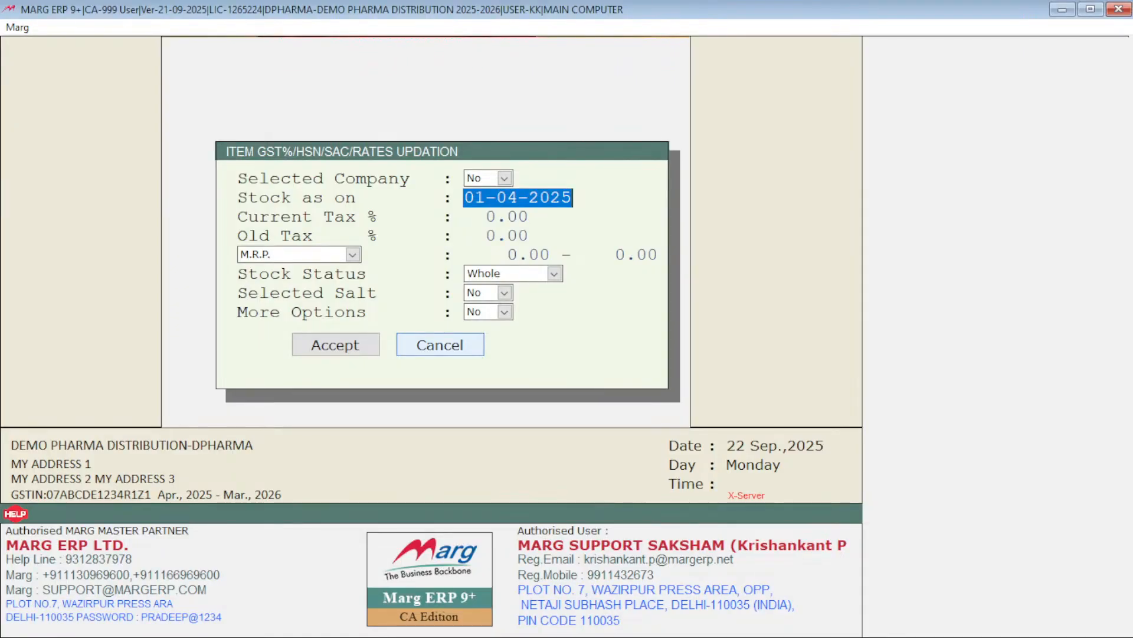
{"action": "type", "text": "22"}
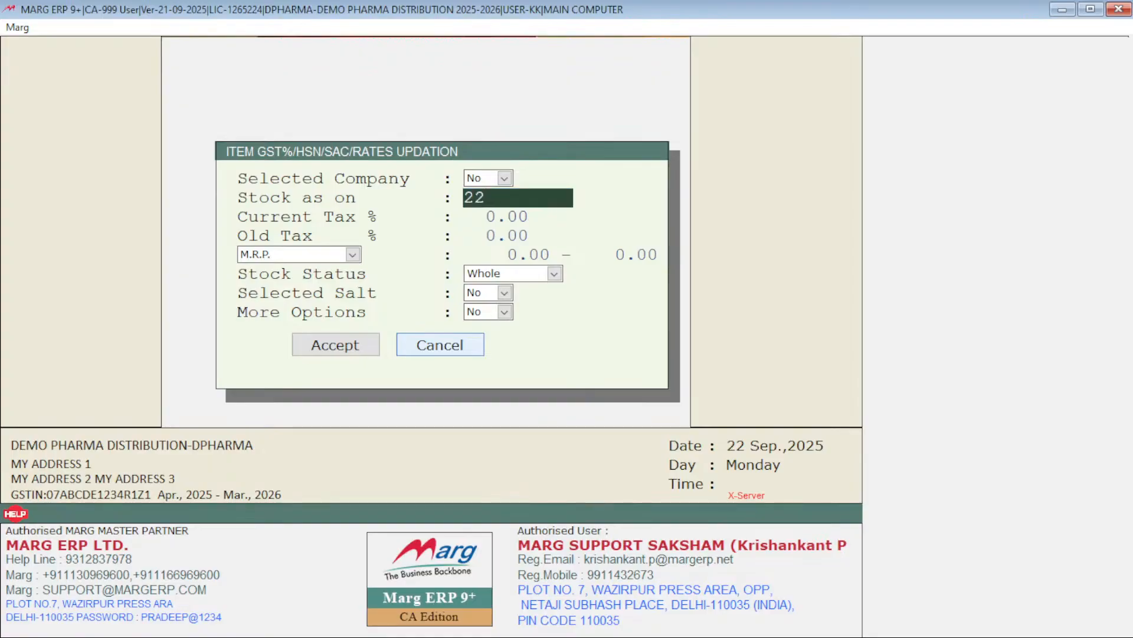
{"action": "key", "text": "Return"}
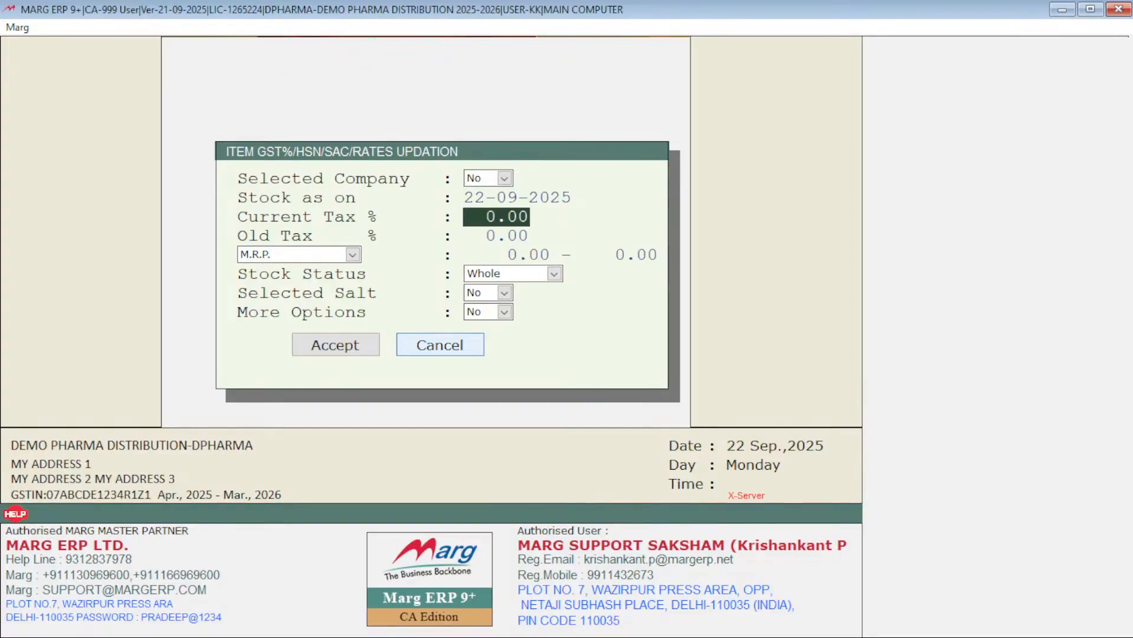
{"action": "key", "text": "Return"}
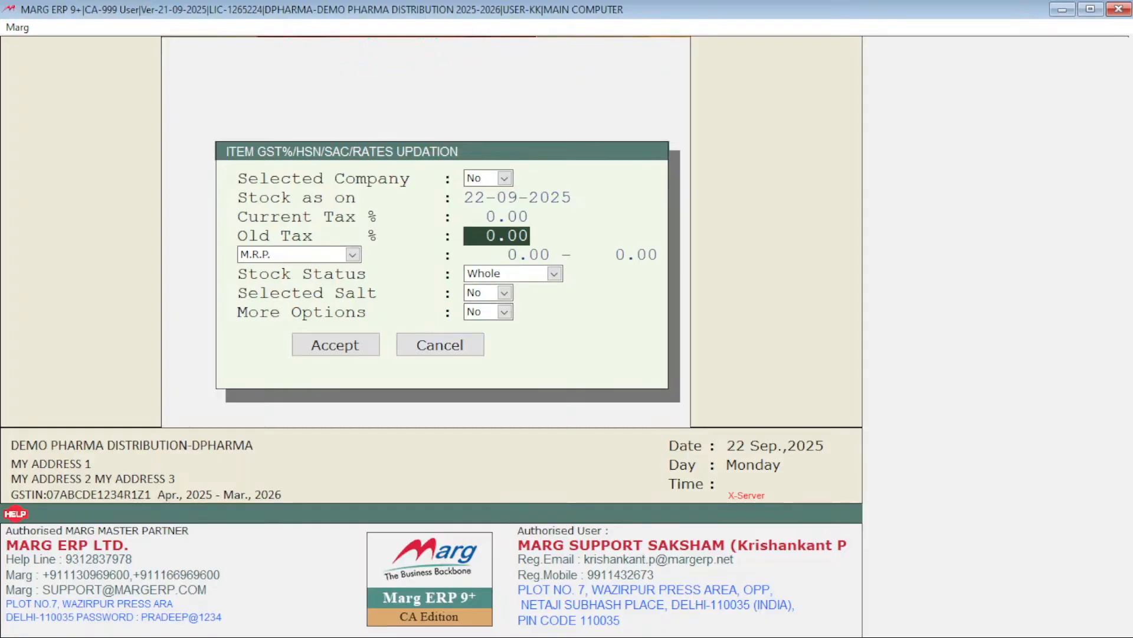
{"action": "key", "text": "Return"}
{"action": "key", "text": "Return"}
{"action": "key", "text": "Return"}
{"action": "key", "text": "Return"}
{"action": "key", "text": "Return"}
{"action": "key", "text": "Return"}
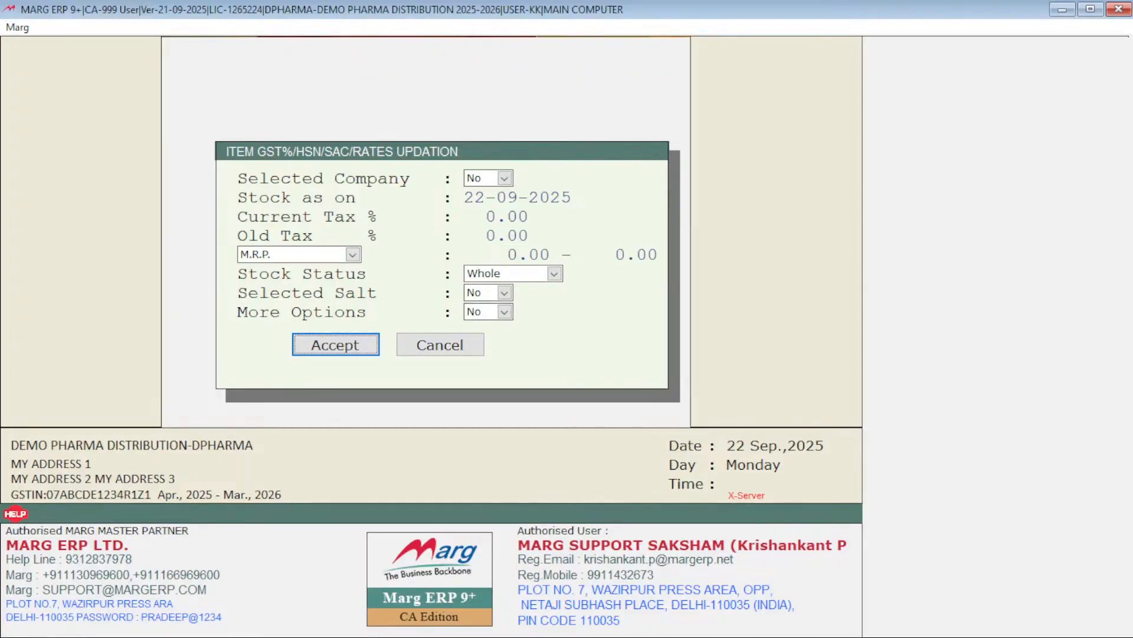
{"action": "key", "text": "Return"}
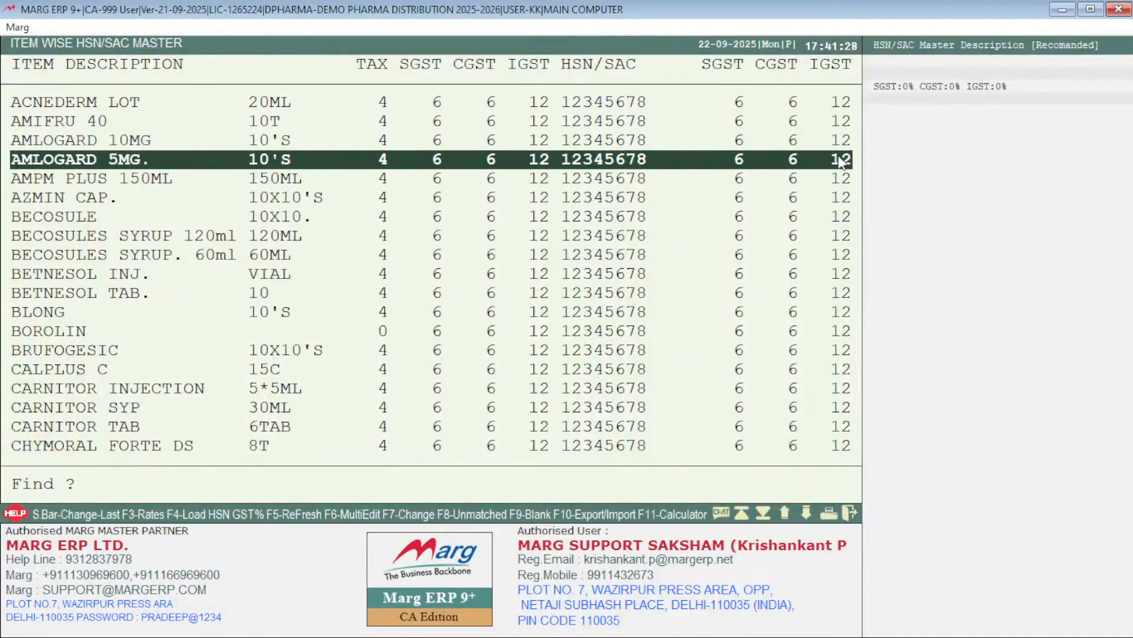
Step: Examine the SGST, CGST and IGST rates of the items down to the end of the HSN/SAC list
{"action": "key", "text": "Down"}
{"action": "key", "text": "Down"}
{"action": "key", "text": "Down"}
{"action": "key", "text": "Down"}
{"action": "key", "text": "Down"}
{"action": "key", "text": "Down"}
{"action": "key", "text": "Down"}
{"action": "key", "text": "Down"}
{"action": "key", "text": "Down"}
{"action": "key", "text": "Down"}
{"action": "key", "text": "Down"}
{"action": "key", "text": "Down"}
{"action": "key", "text": "Down"}
{"action": "key", "text": "Down"}
{"action": "key", "text": "Down"}
{"action": "key", "text": "Down"}
{"action": "key", "text": "Down"}
{"action": "key", "text": "Down"}
{"action": "key", "text": "Down"}
{"action": "key", "text": "Down"}
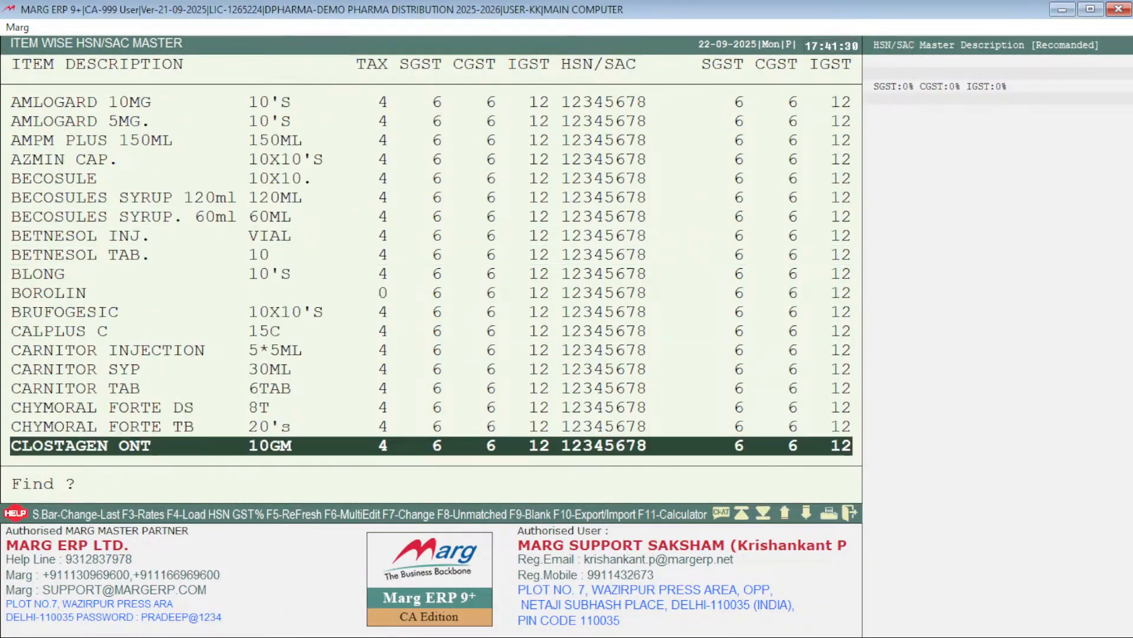
{"action": "key", "text": "Down"}
{"action": "key", "text": "Down"}
{"action": "key", "text": "Down"}
{"action": "key", "text": "Down"}
{"action": "key", "text": "Down"}
{"action": "key", "text": "Down"}
{"action": "key", "text": "Down"}
{"action": "key", "text": "Down"}
{"action": "key", "text": "Down"}
{"action": "key", "text": "Down"}
{"action": "key", "text": "Down"}
{"action": "key", "text": "Down"}
{"action": "key", "text": "Down"}
{"action": "key", "text": "Down"}
{"action": "key", "text": "Down"}
{"action": "key", "text": "Down"}
{"action": "key", "text": "Down"}
{"action": "key", "text": "Down"}
{"action": "key", "text": "Down"}
{"action": "key", "text": "Down"}
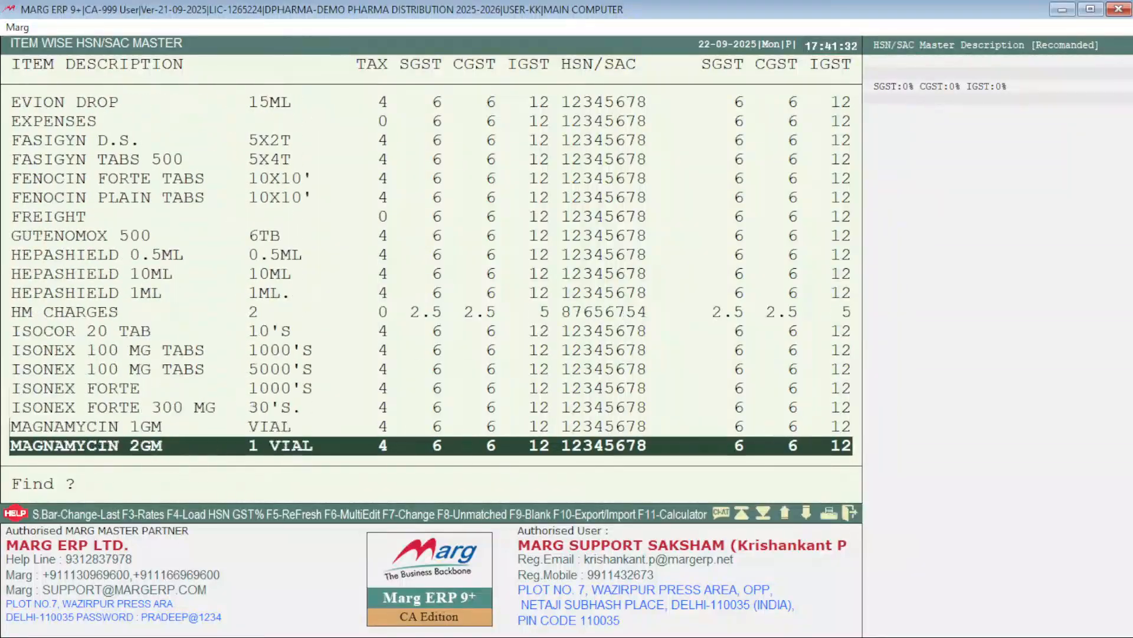
{"action": "key", "text": "Down"}
{"action": "key", "text": "Down"}
{"action": "key", "text": "Down"}
{"action": "key", "text": "Down"}
{"action": "key", "text": "Down"}
{"action": "key", "text": "Down"}
{"action": "key", "text": "Down"}
{"action": "key", "text": "Down"}
{"action": "key", "text": "Down"}
{"action": "key", "text": "Down"}
{"action": "key", "text": "Down"}
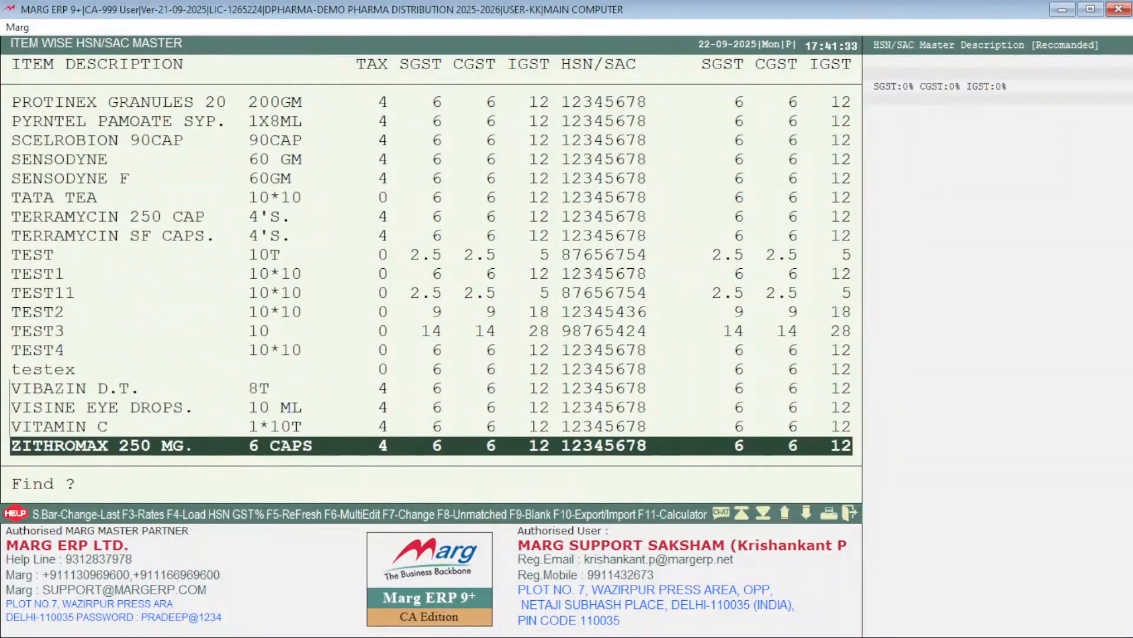
Step: Compare the GST rates of the TEST items and their neighbours near the end of the item list
{"action": "key", "text": "Up"}
{"action": "key", "text": "Up"}
{"action": "key", "text": "Down"}
{"action": "key", "text": "Down"}
{"action": "key", "text": "Up"}
{"action": "key", "text": "Up"}
{"action": "key", "text": "Up"}
{"action": "key", "text": "Up"}
{"action": "key", "text": "Up"}
{"action": "key", "text": "Up"}
{"action": "key", "text": "Up"}
{"action": "key", "text": "Up"}
{"action": "key", "text": "Up"}
{"action": "key", "text": "Up"}
{"action": "key", "text": "Up"}
{"action": "key", "text": "Up"}
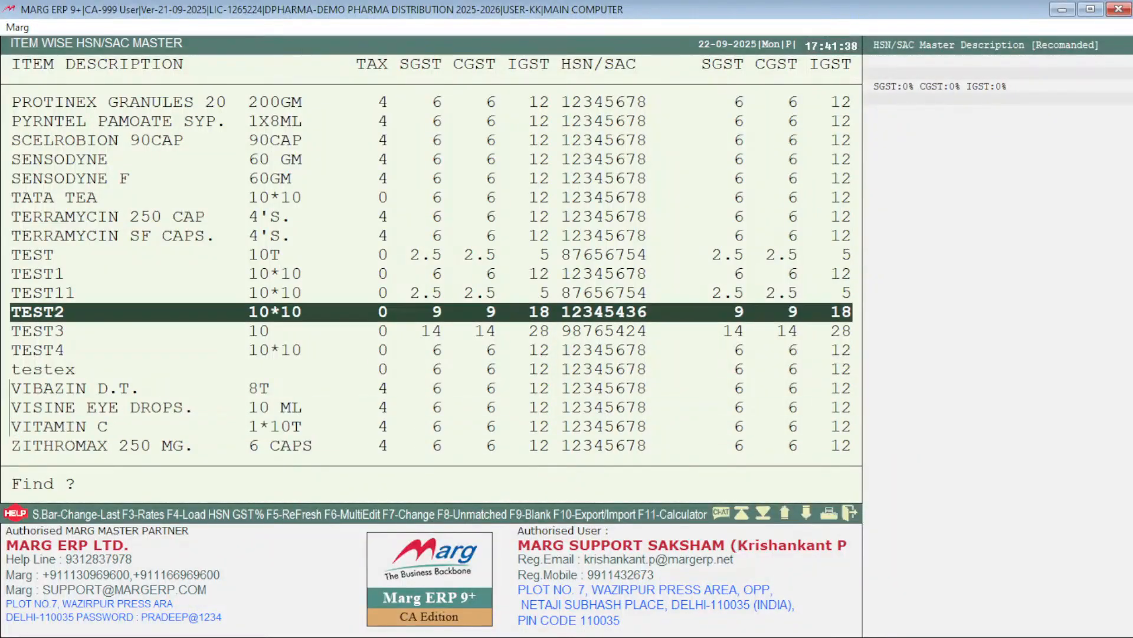
{"action": "key", "text": "Up"}
{"action": "key", "text": "Up"}
{"action": "key", "text": "Up"}
{"action": "key", "text": "Down"}
{"action": "key", "text": "Down"}
{"action": "key", "text": "Down"}
{"action": "key", "text": "Down"}
{"action": "key", "text": "Down"}
{"action": "key", "text": "Down"}
{"action": "key", "text": "Down"}
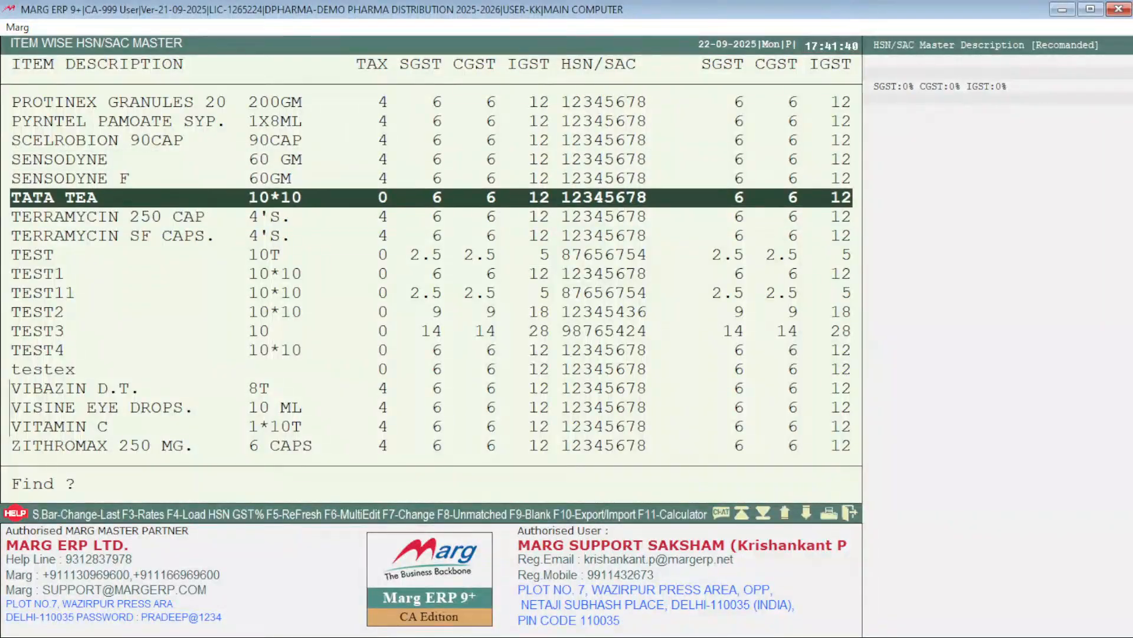
{"action": "key", "text": "Down"}
{"action": "key", "text": "Down"}
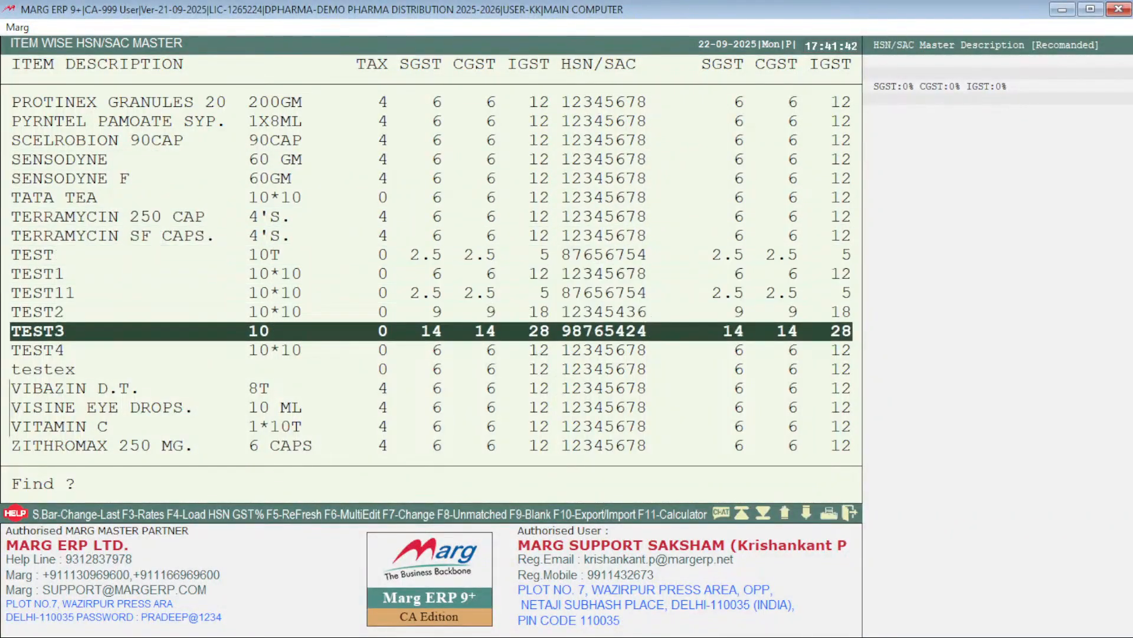
{"action": "key", "text": "Up"}
{"action": "key", "text": "Up"}
Step: Review the GST rates of the remaining items back up towards the start of the list
{"action": "key", "text": "Up"}
{"action": "key", "text": "Up"}
{"action": "key", "text": "Up"}
{"action": "key", "text": "Up"}
{"action": "key", "text": "Up"}
{"action": "key", "text": "Up"}
{"action": "key", "text": "Up"}
{"action": "key", "text": "Up"}
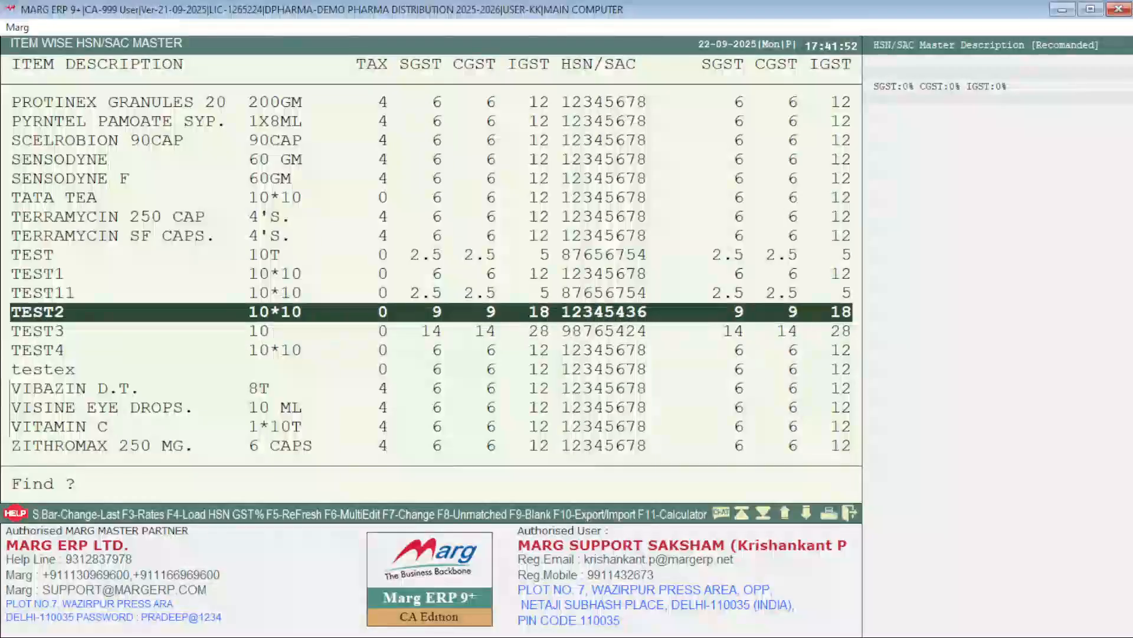
{"action": "key", "text": "Up"}
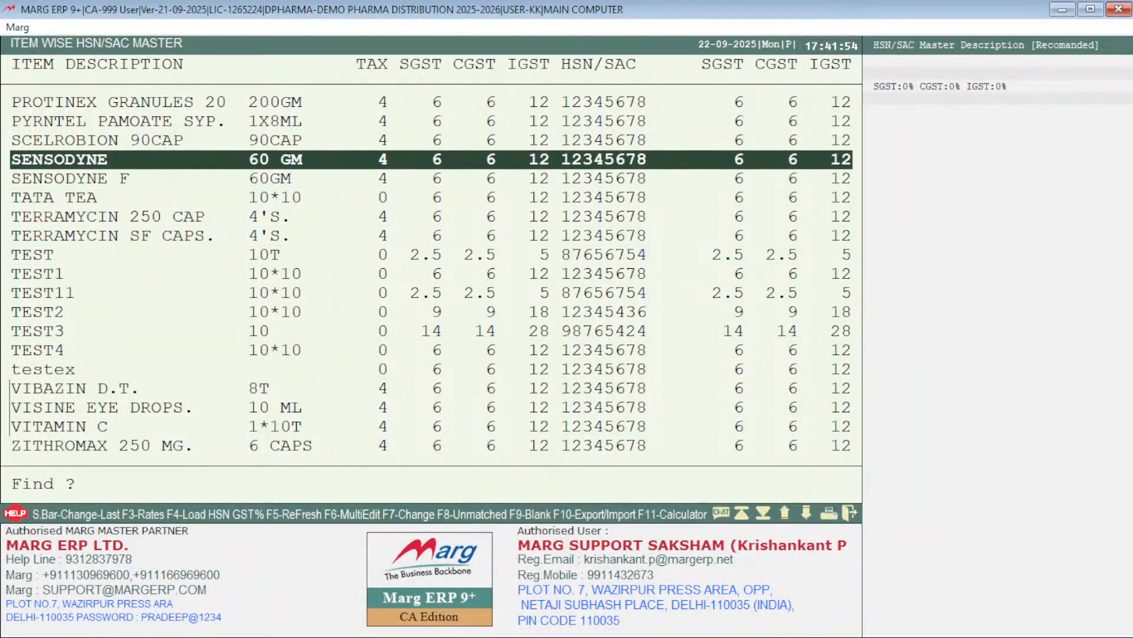
{"action": "key", "text": "Up"}
{"action": "key", "text": "Up"}
{"action": "key", "text": "Up"}
{"action": "key", "text": "Up"}
{"action": "key", "text": "Up"}
{"action": "key", "text": "Up"}
{"action": "key", "text": "Up"}
{"action": "key", "text": "Up"}
{"action": "key", "text": "Up"}
{"action": "key", "text": "Up"}
{"action": "key", "text": "Up"}
{"action": "key", "text": "Up"}
{"action": "key", "text": "Up"}
{"action": "key", "text": "Up"}
{"action": "key", "text": "Up"}
{"action": "key", "text": "Up"}
{"action": "key", "text": "Up"}
{"action": "key", "text": "Up"}
{"action": "key", "text": "Up"}
{"action": "key", "text": "Up"}
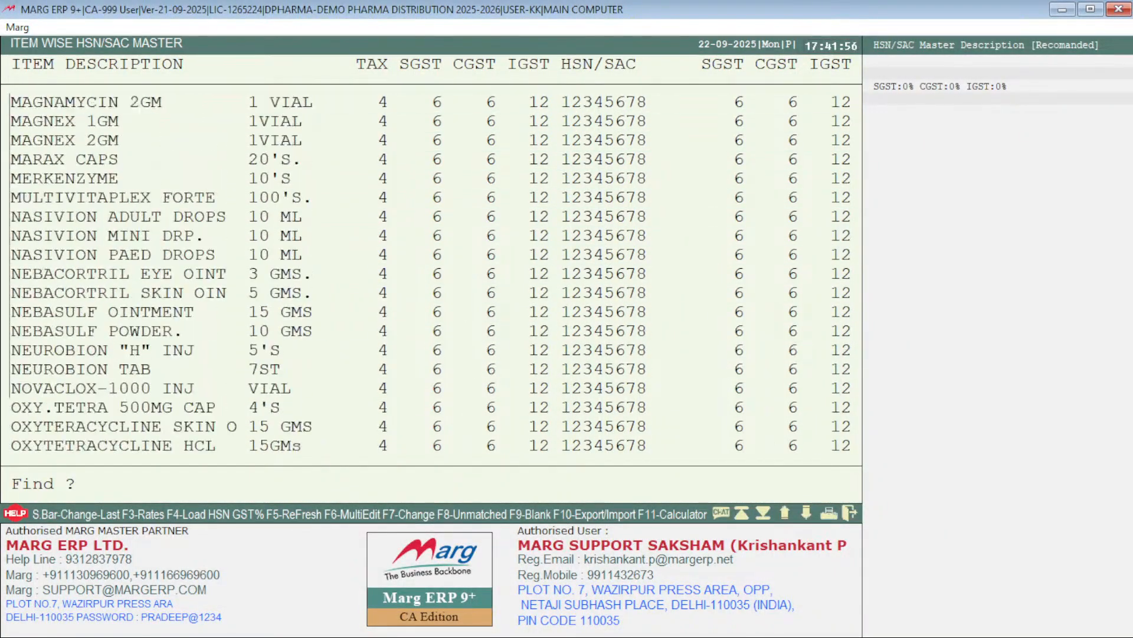
Step: Load the HSN GST rates for the listed items using the TAX% & HSN CODE option
{"action": "key", "text": "Up"}
{"action": "key", "text": "Up"}
{"action": "key", "text": "Up"}
{"action": "key", "text": "Up"}
{"action": "key", "text": "Up"}
{"action": "key", "text": "Up"}
{"action": "key", "text": "Up"}
{"action": "key", "text": "Up"}
{"action": "key", "text": "Up"}
{"action": "key", "text": "Up"}
{"action": "key", "text": "Up"}
{"action": "key", "text": "Up"}
{"action": "key", "text": "Up"}
{"action": "key", "text": "Up"}
{"action": "key", "text": "Up"}
{"action": "key", "text": "Up"}
{"action": "key", "text": "Up"}
{"action": "key", "text": "Up"}
{"action": "key", "text": "Up"}
{"action": "key", "text": "Up"}
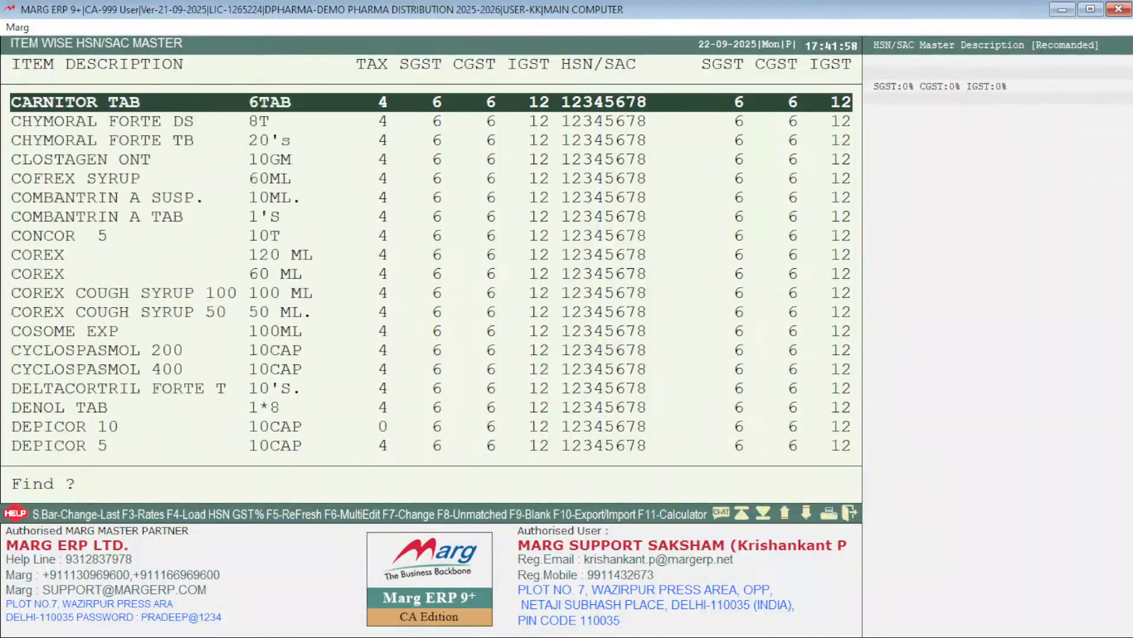
{"action": "key", "text": "Up"}
{"action": "key", "text": "F3"}
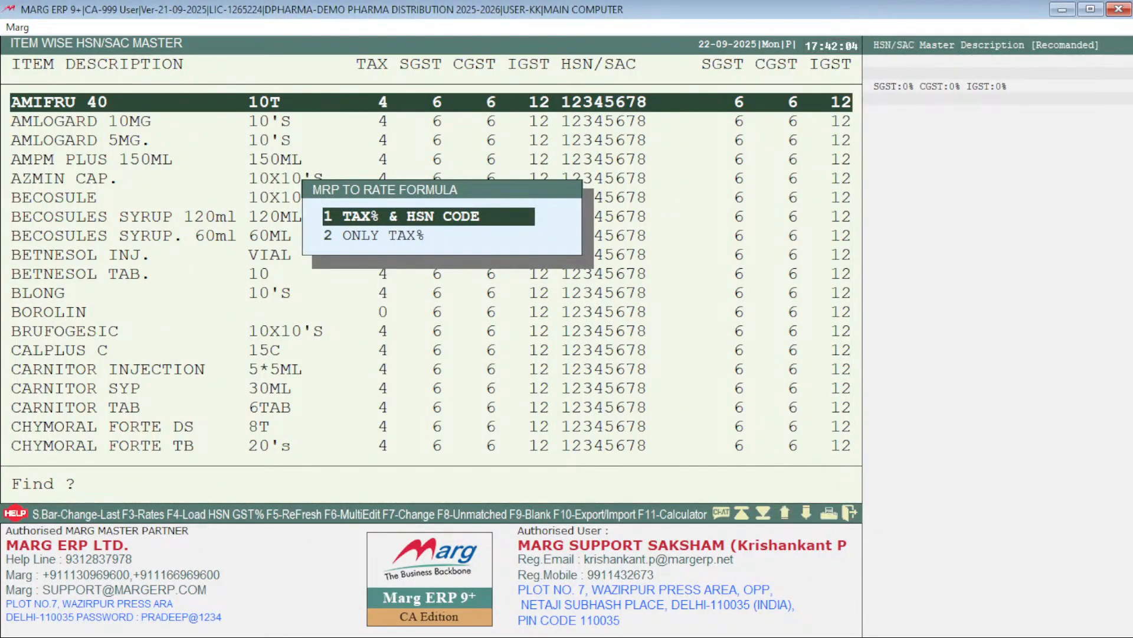
{"action": "key", "text": "Return"}
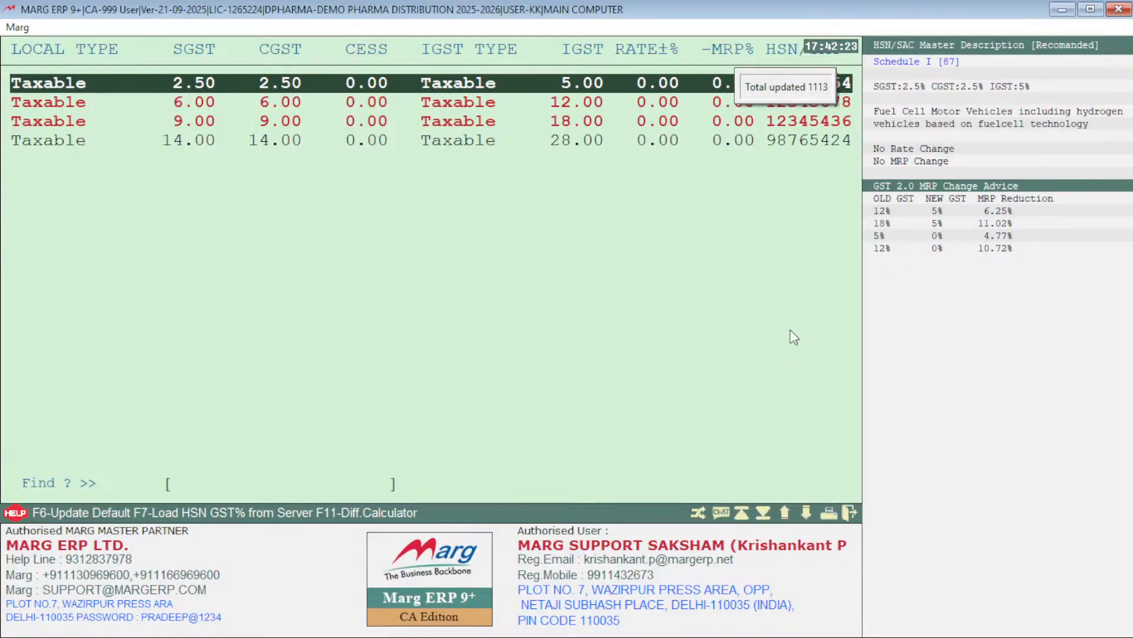
Step: Compare the GST rates of each tax and HSN row with its recommended HSN/SAC description and MRP change advice
{"action": "key", "text": "Down"}
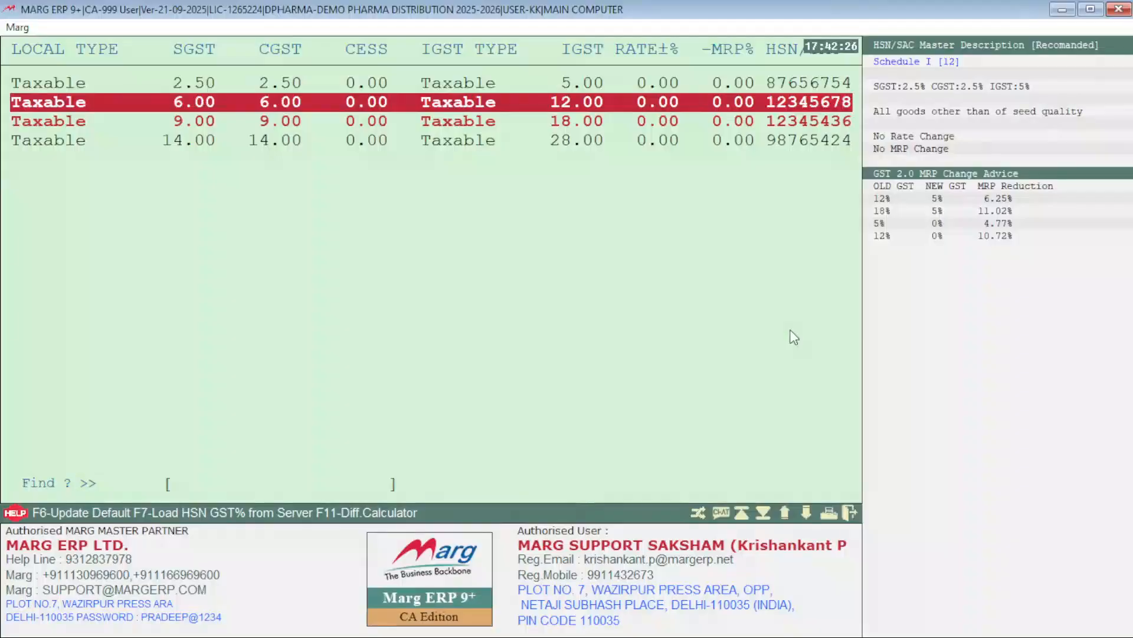
{"action": "key", "text": "Down"}
{"action": "key", "text": "Up"}
{"action": "key", "text": "Up"}
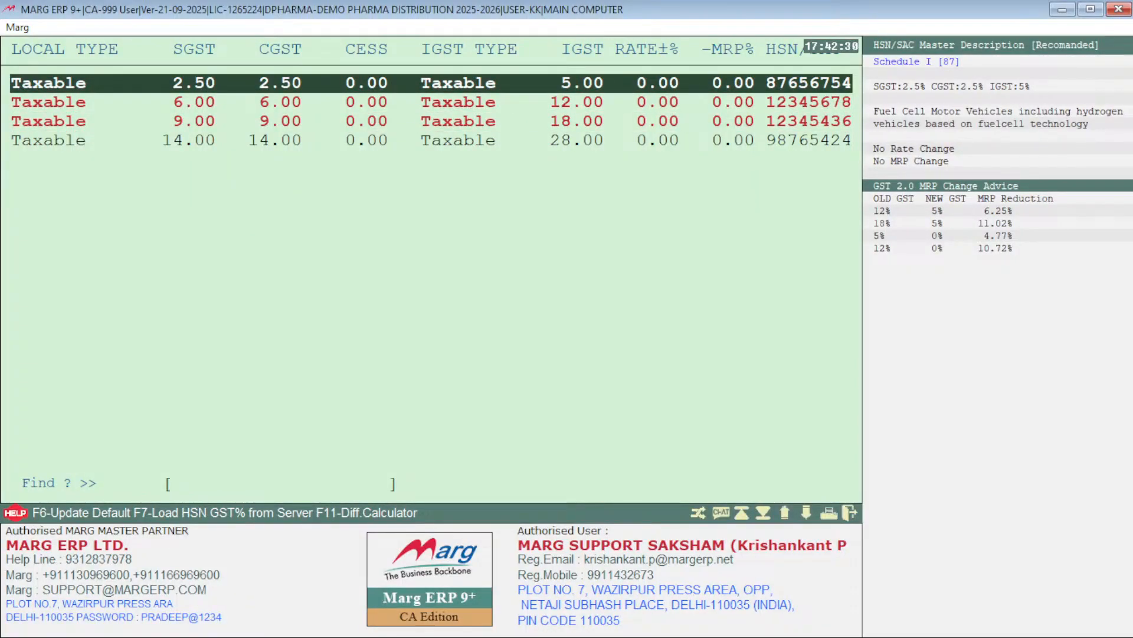
{"action": "key", "text": "Down"}
{"action": "key", "text": "Down"}
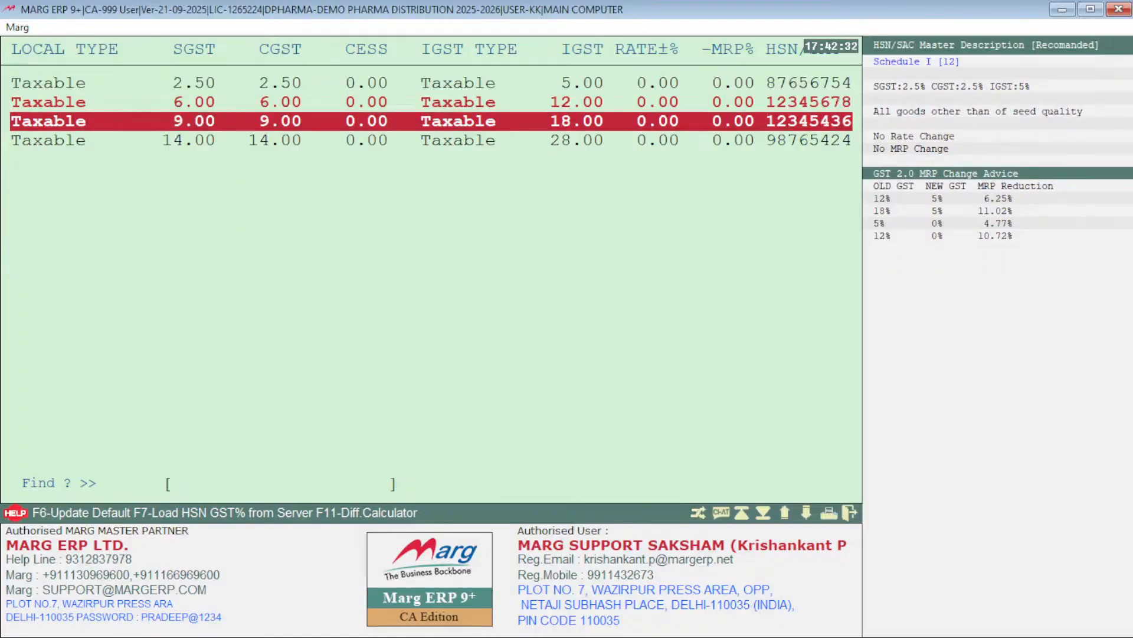
{"action": "key", "text": "Up"}
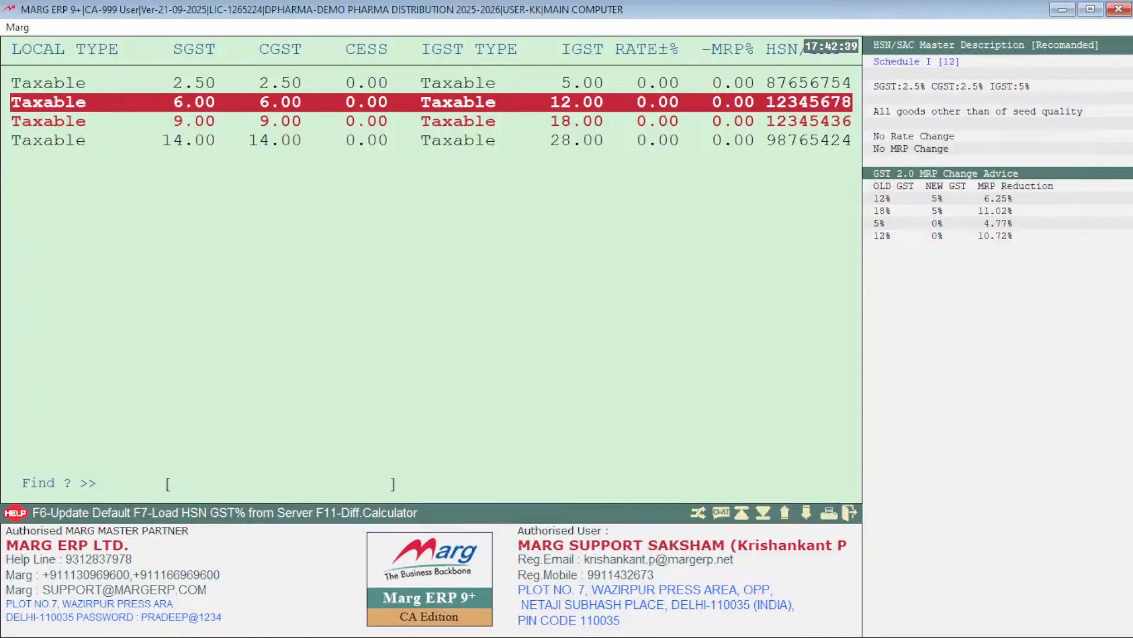
{"action": "key", "text": "Up"}
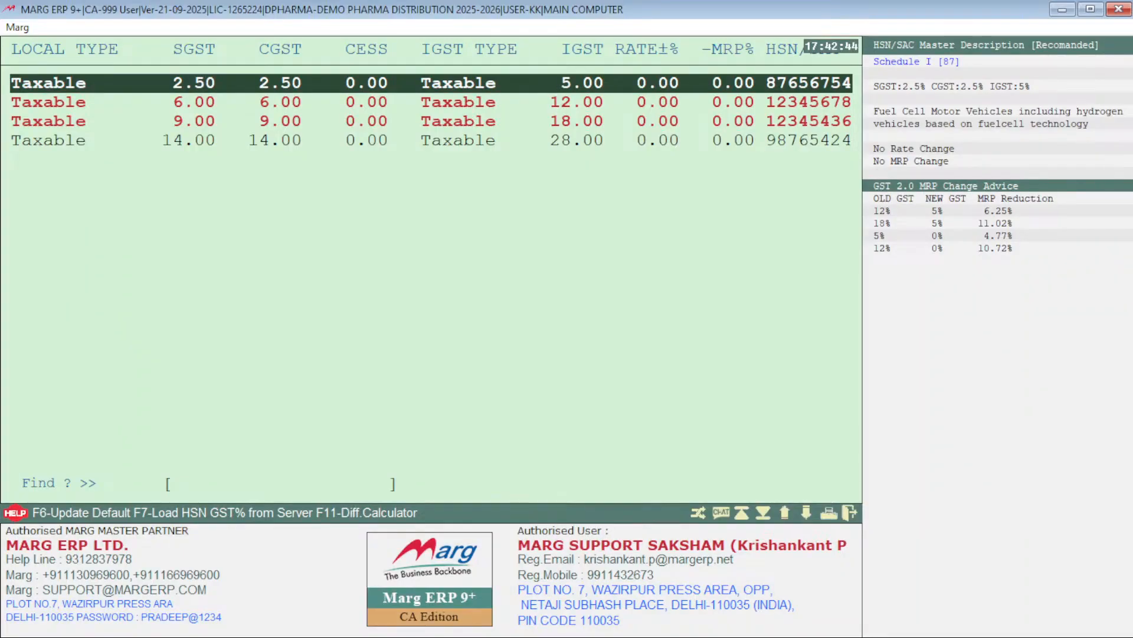
{"action": "key", "text": "Down"}
{"action": "key", "text": "Down"}
{"action": "key", "text": "Down"}
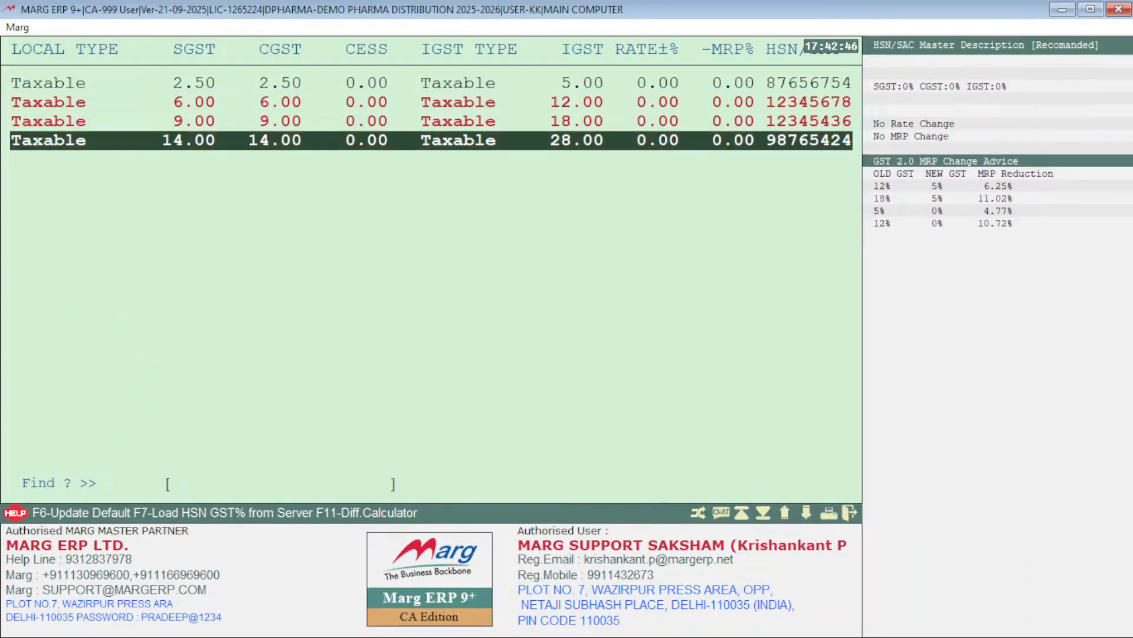
{"action": "key", "text": "Up"}
{"action": "key", "text": "Up"}
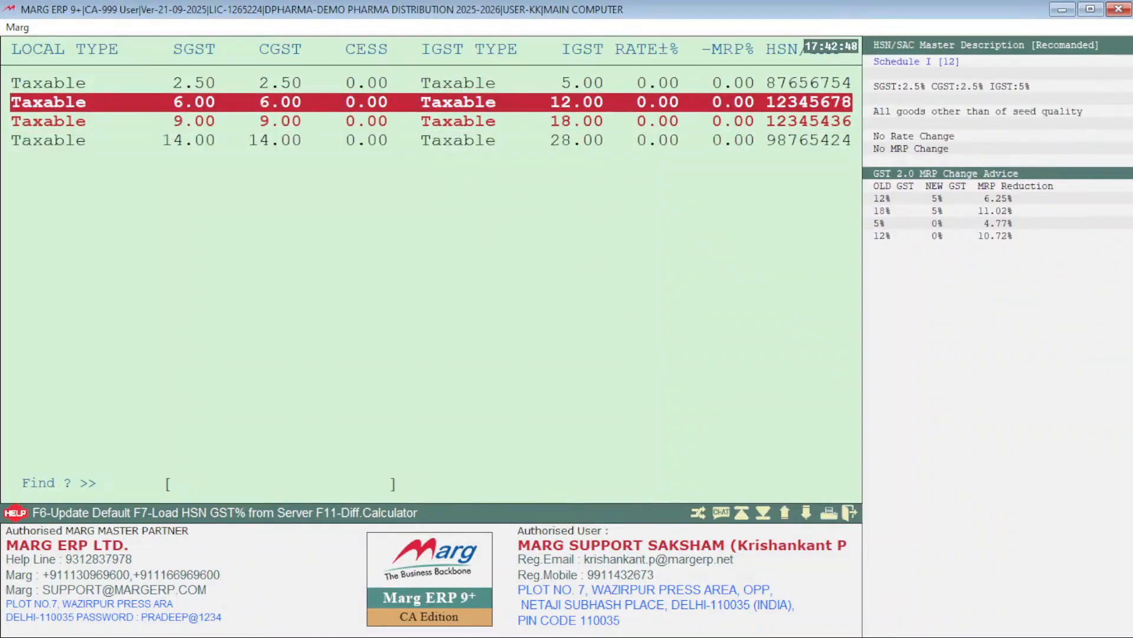
Step: Check the HSN/SAC details of code 98765424 on the 28% IGST row for a default GST rate
{"action": "key", "text": "Down"}
{"action": "key", "text": "Down"}
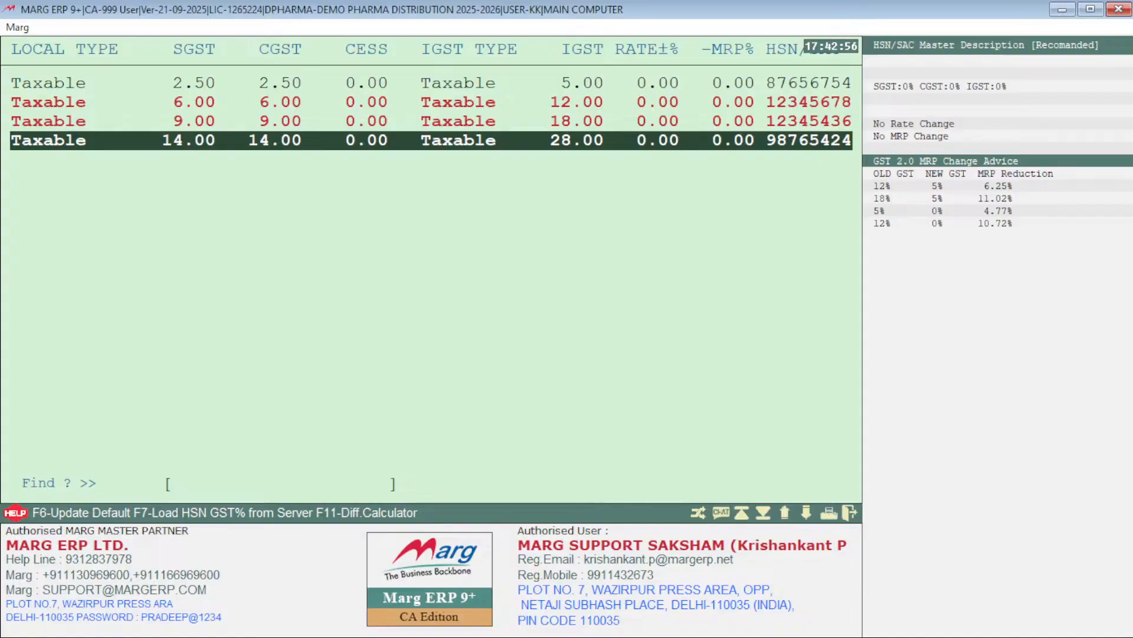
{"action": "key", "text": "Return"}
{"action": "key", "text": "Return"}
{"action": "key", "text": "Return"}
{"action": "key", "text": "Return"}
{"action": "key", "text": "Return"}
{"action": "key", "text": "Return"}
{"action": "key", "text": "Return"}
{"action": "key", "text": "Return"}
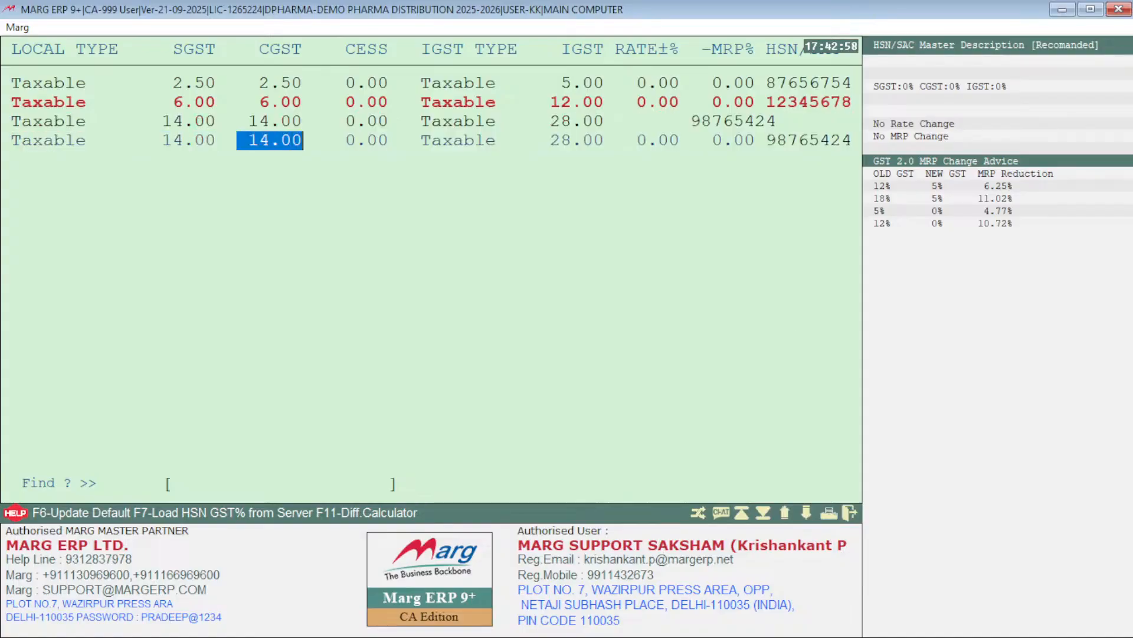
{"action": "key", "text": "Return"}
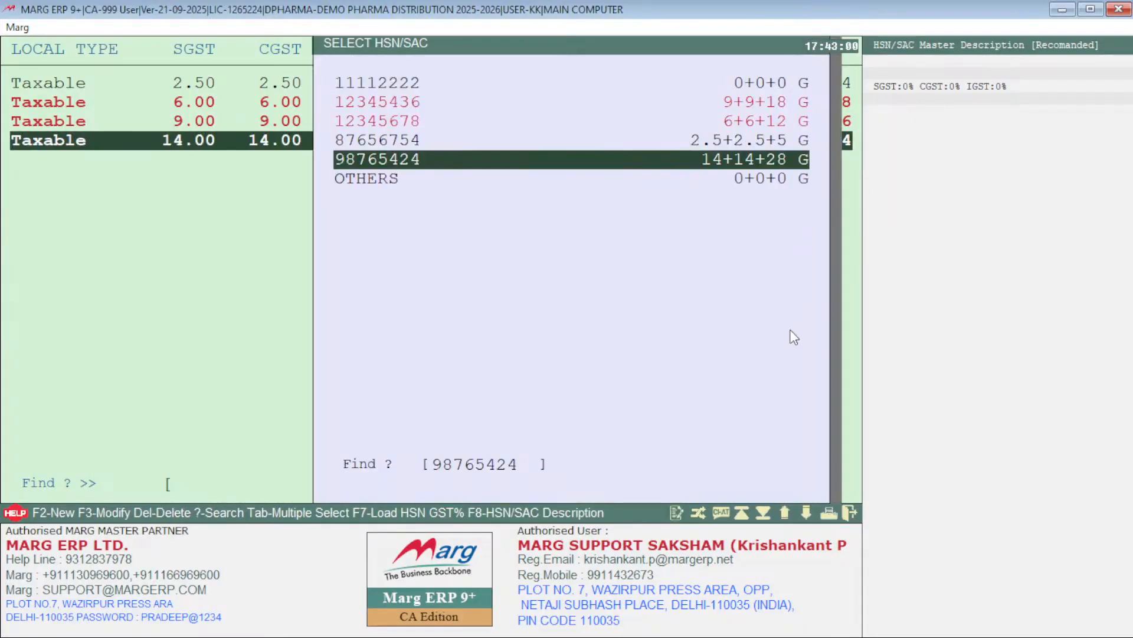
{"action": "key", "text": "Return"}
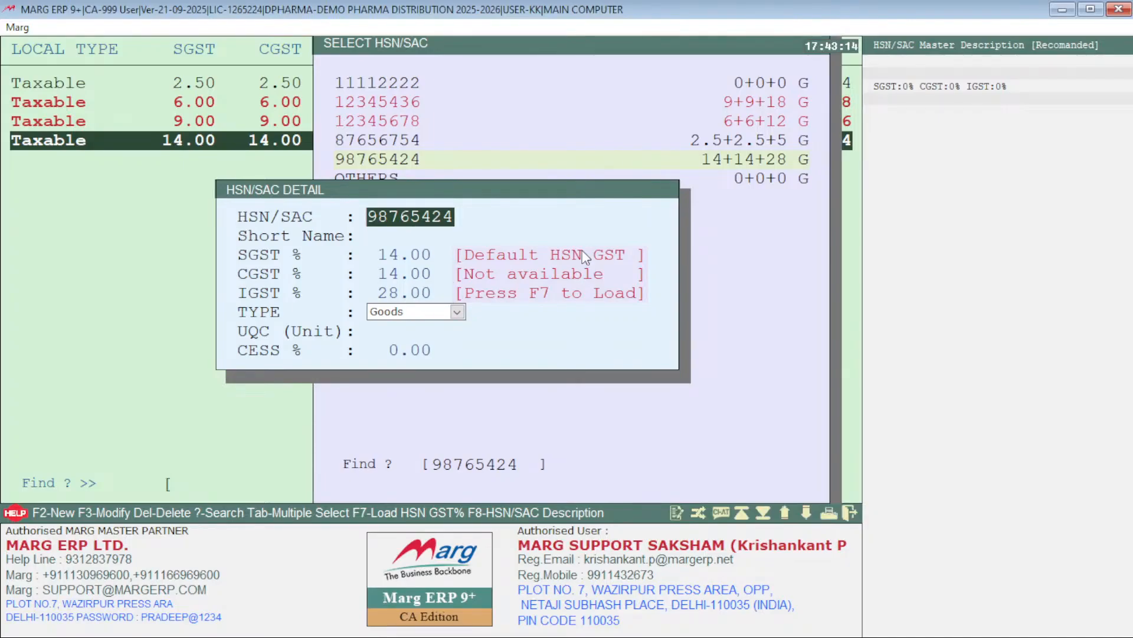
{"action": "key", "text": "Escape"}
Step: View the HSN/SAC details of code 12345678 to compare its current and recommended rates, and return to the rate list
{"action": "key", "text": "Up"}
{"action": "key", "text": "Up"}
{"action": "key", "text": "Up"}
{"action": "key", "text": "Down"}
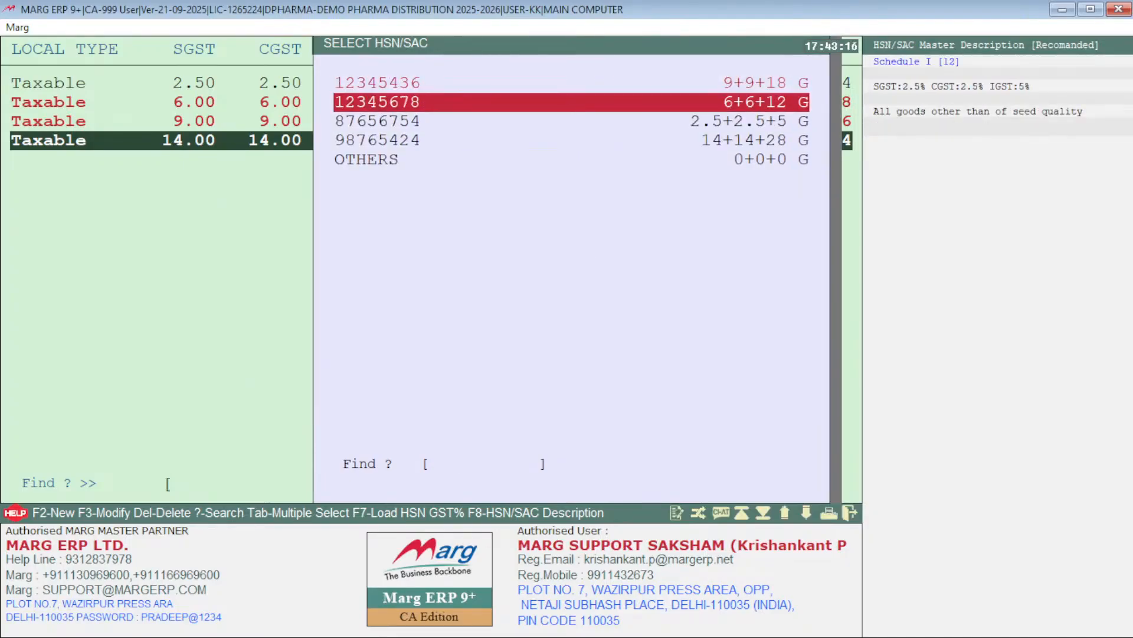
{"action": "key", "text": "Down"}
{"action": "key", "text": "Down"}
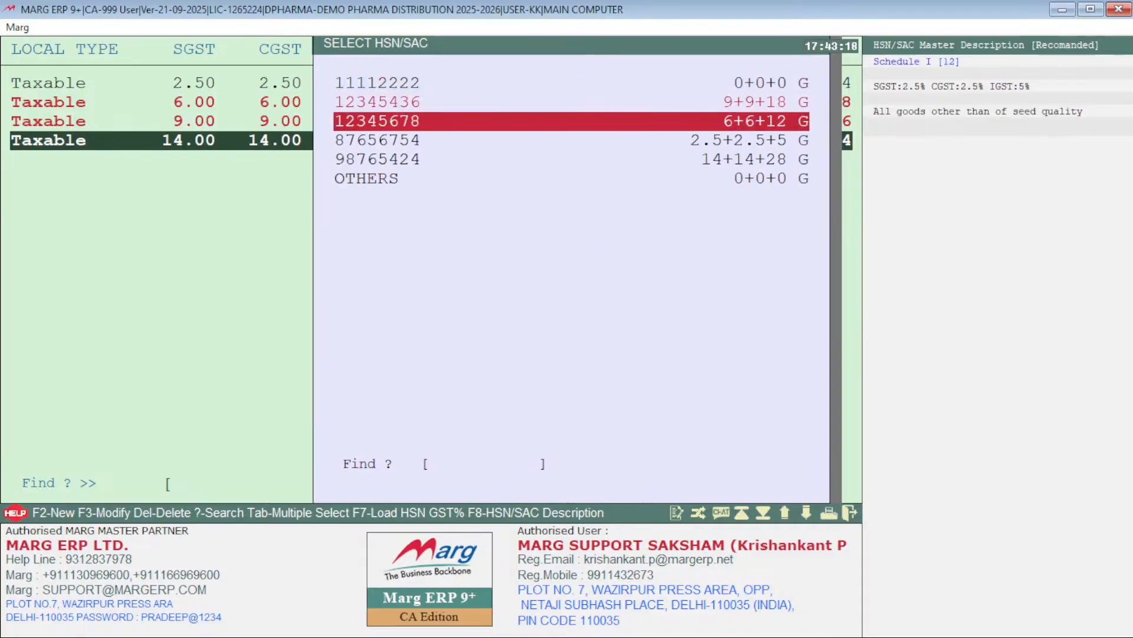
{"action": "key", "text": "Return"}
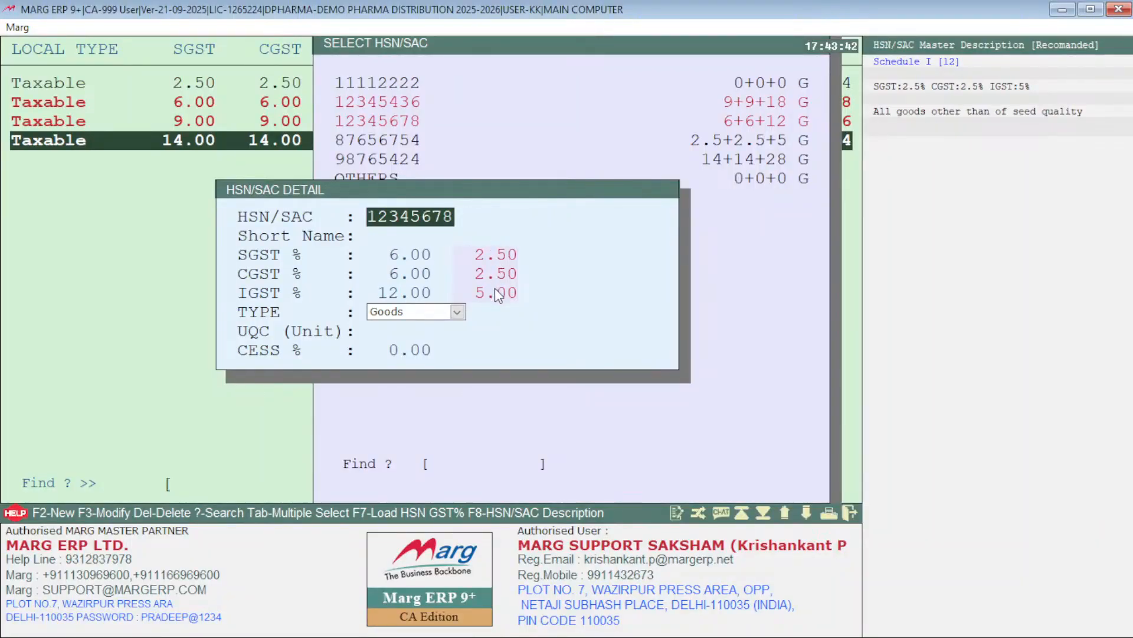
{"action": "key", "text": "Escape"}
{"action": "key", "text": "Down"}
{"action": "key", "text": "Down"}
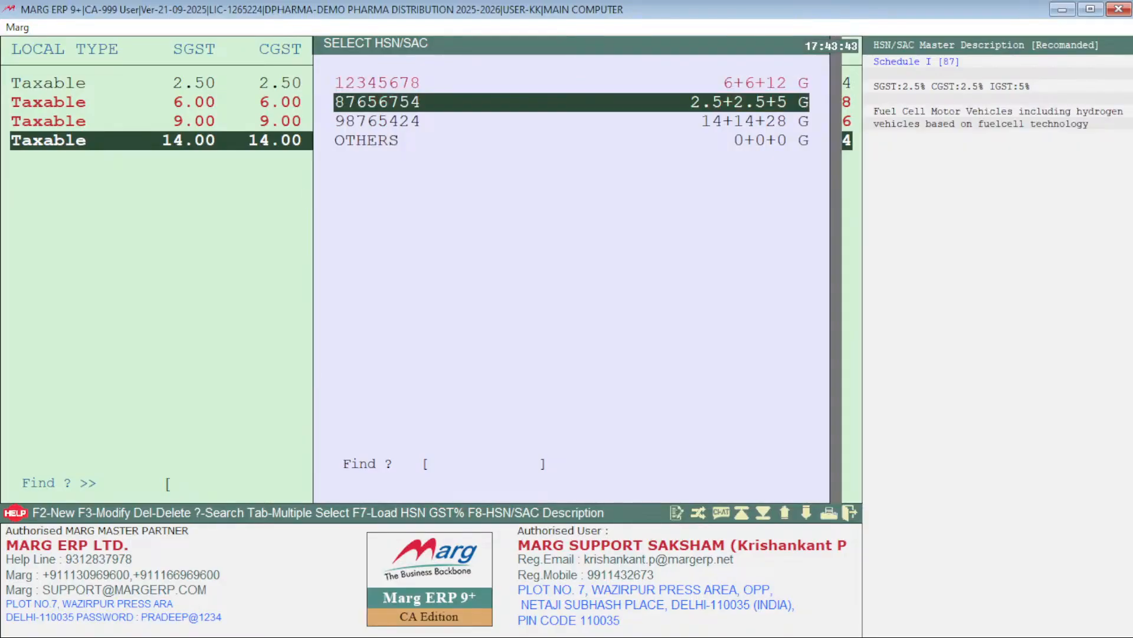
{"action": "key", "text": "Return"}
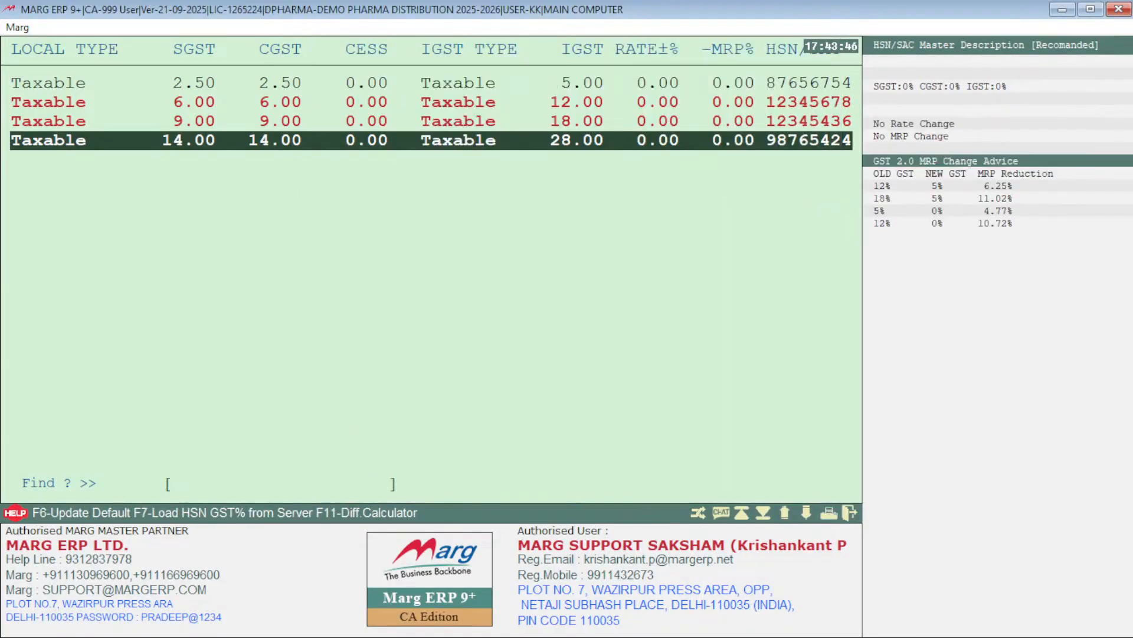
Step: Set SGST and CGST to 9 on the 28% IGST row with HSN 98765424
{"action": "key", "text": "Return"}
{"action": "key", "text": "Return"}
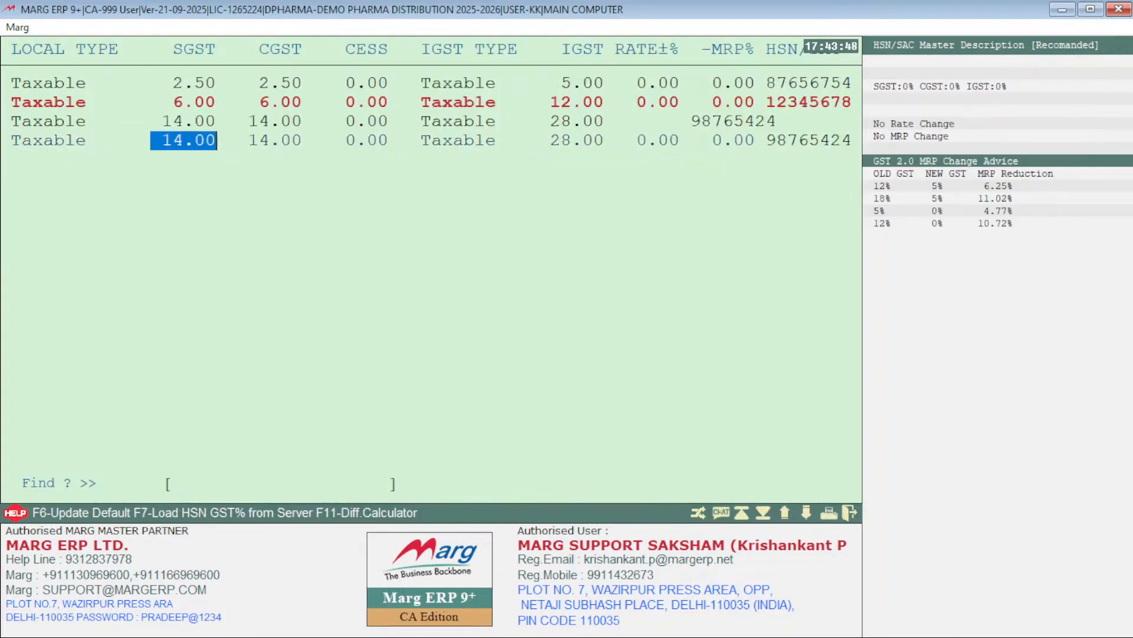
{"action": "type", "text": "9 ."}
{"action": "key", "text": "Return"}
{"action": "type", "text": "9"}
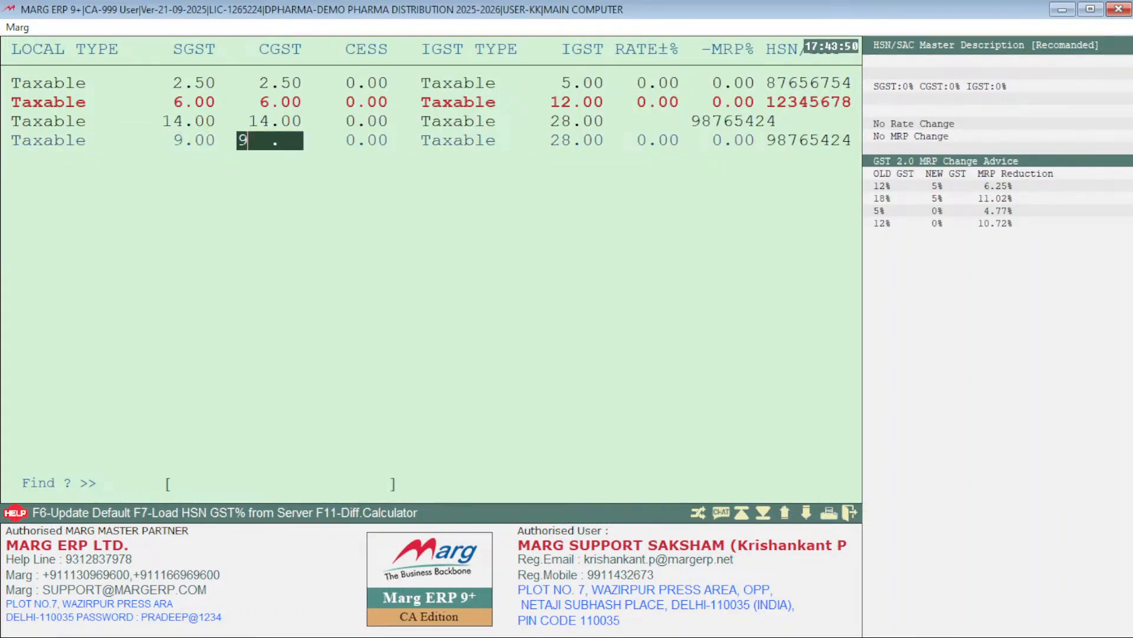
{"action": "key", "text": "Return"}
Step: Set HSN 98765424 to 9% SGST, 9% CGST and 18% IGST, decline the item master change and assign the code to the row
{"action": "key", "text": "Return"}
{"action": "key", "text": "Return"}
{"action": "key", "text": "Return"}
{"action": "key", "text": "Return"}
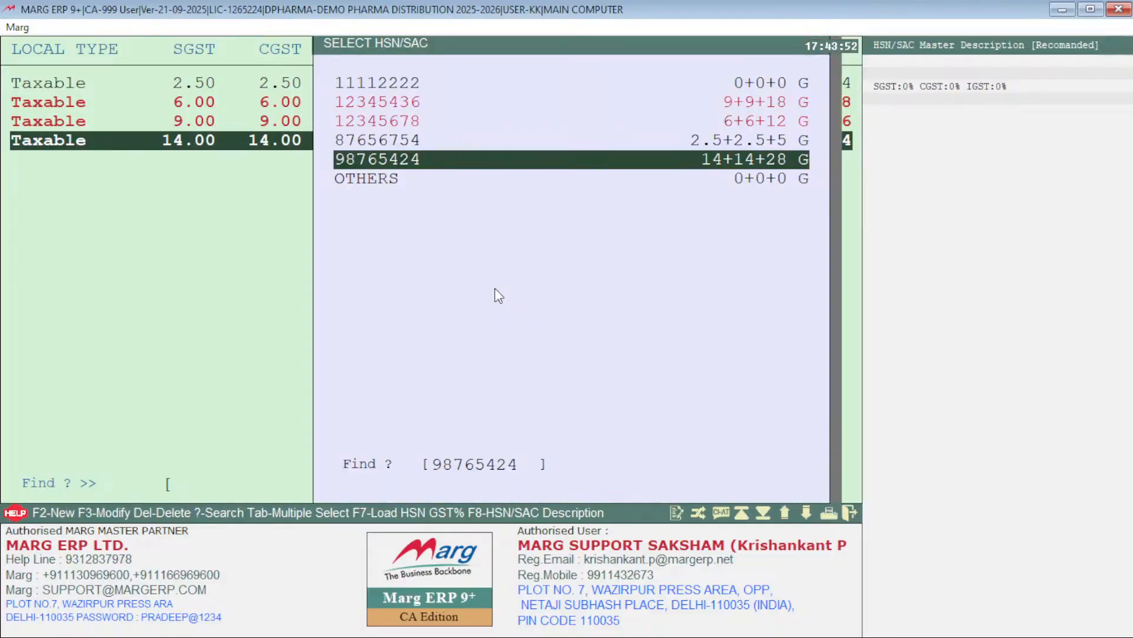
{"action": "key", "text": "Return"}
{"action": "key", "text": "Return"}
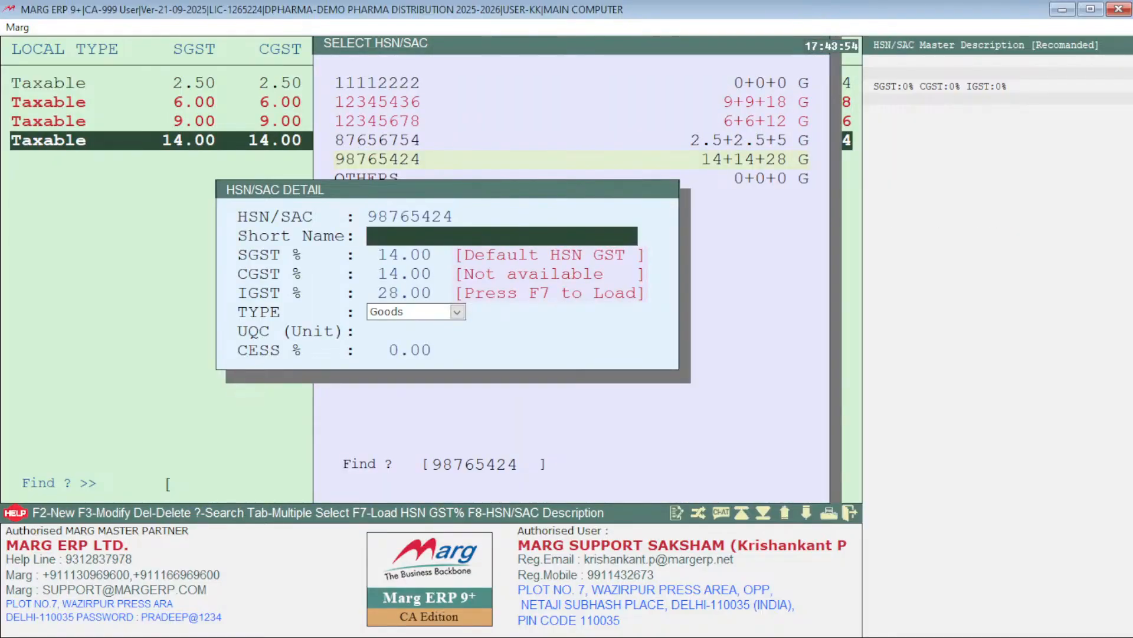
{"action": "key", "text": "Return"}
{"action": "type", "text": "9"}
{"action": "key", "text": "Return"}
{"action": "key", "text": "Return"}
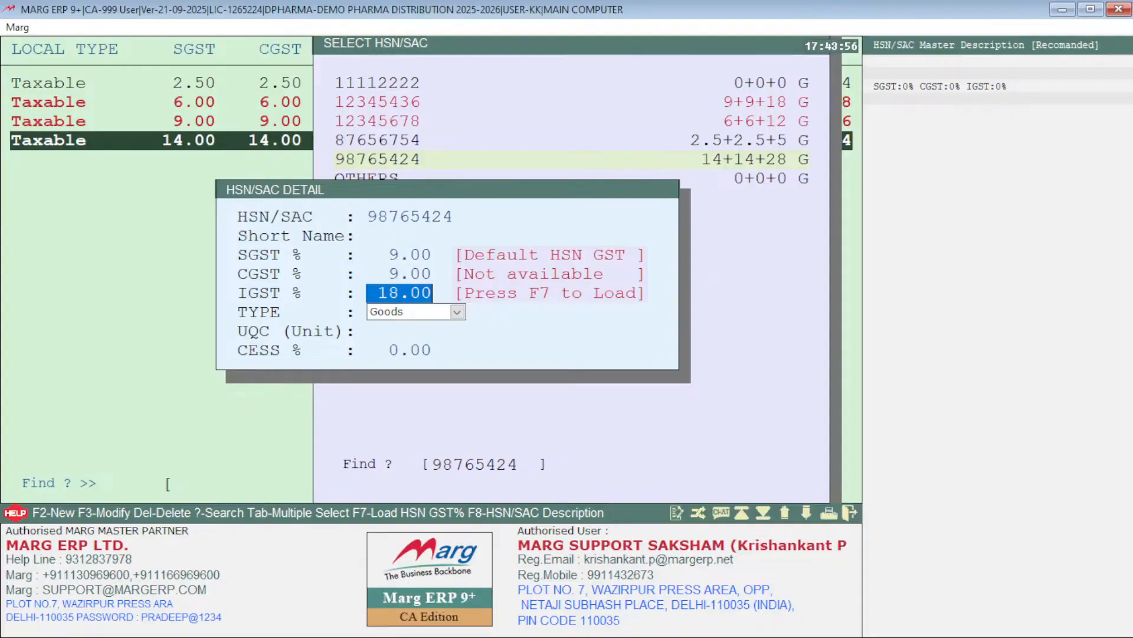
{"action": "key", "text": "Return"}
{"action": "key", "text": "Return"}
{"action": "key", "text": "Return"}
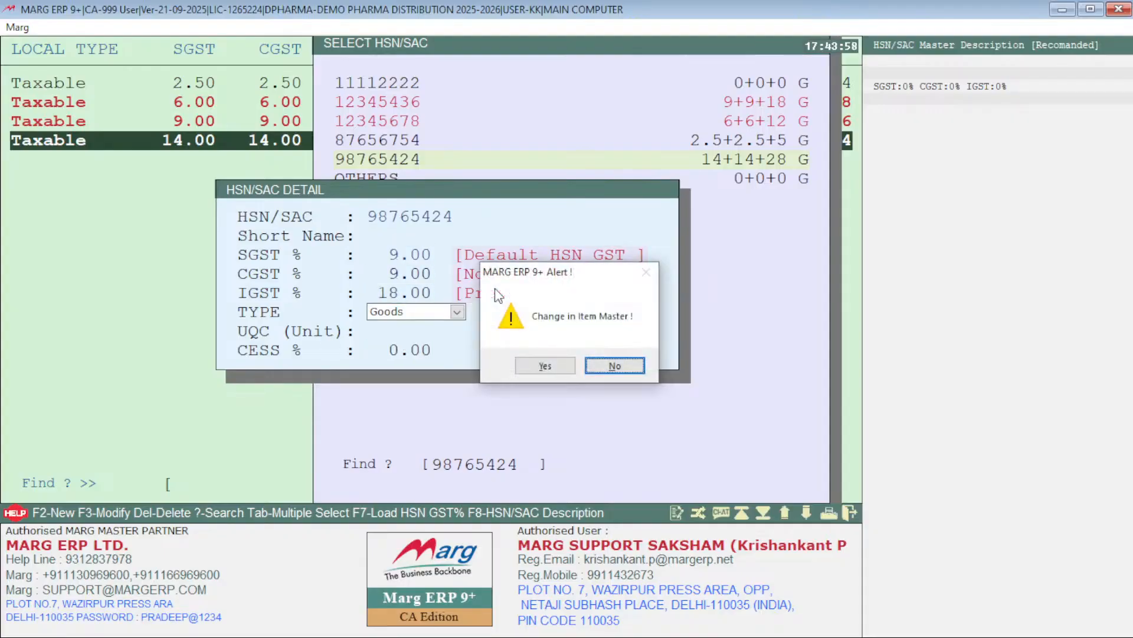
{"action": "key", "text": "Return"}
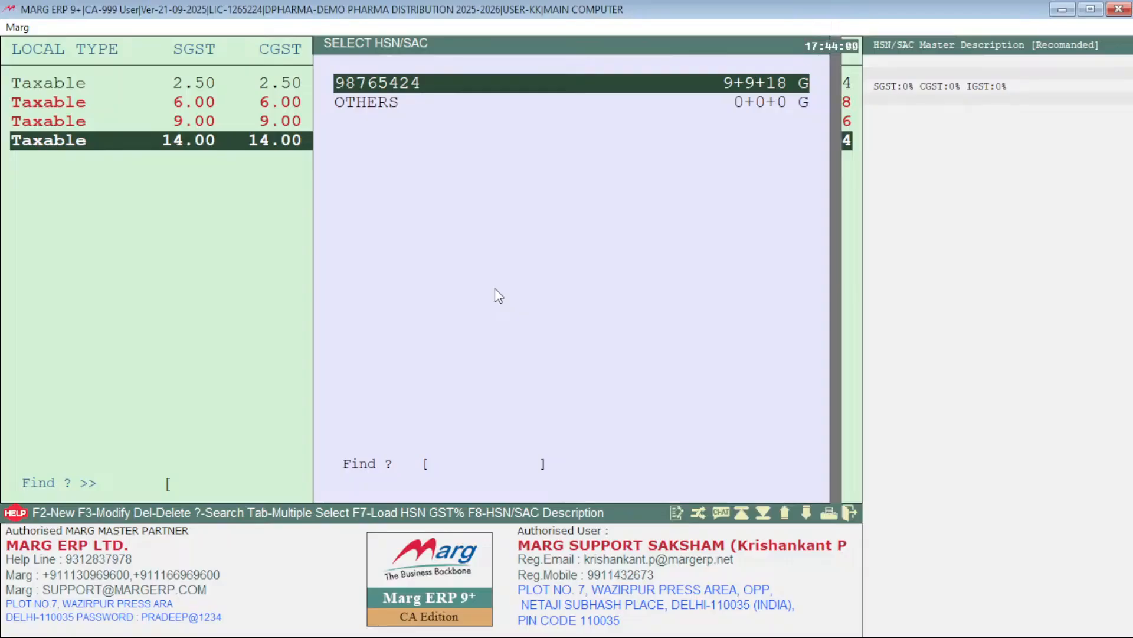
{"action": "key", "text": "Return"}
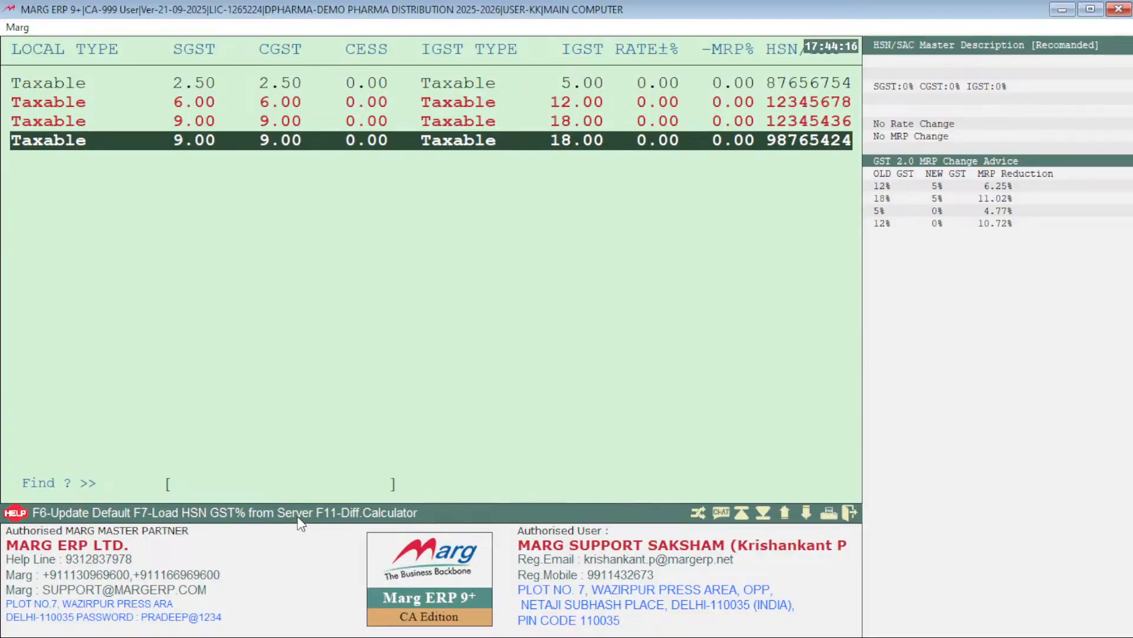
Step: Load the HSN GST percentages from the server, agreeing to download them again
{"action": "key", "text": "F7"}
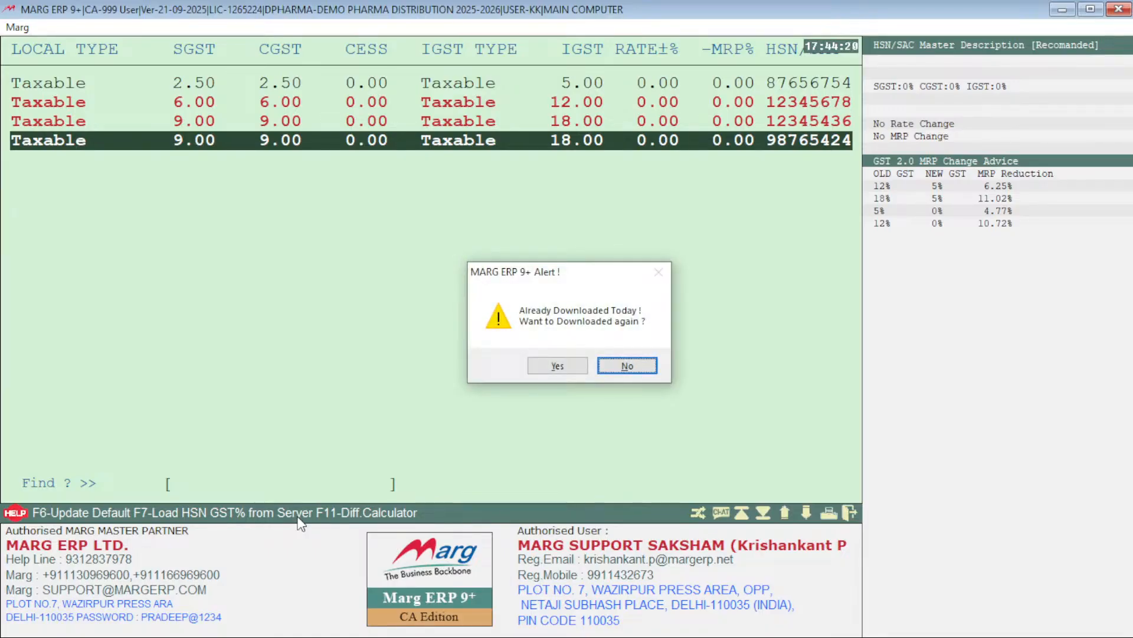
{"action": "key", "text": "Left"}
{"action": "key", "text": "Return"}
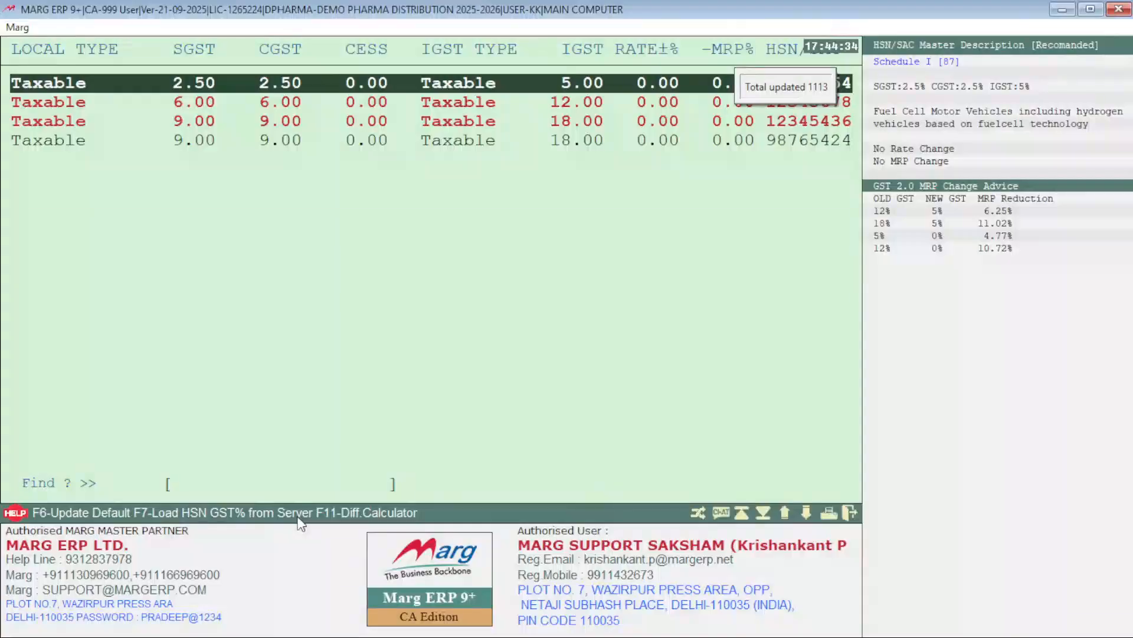
Step: Update the tax and HSN rows to their default recommended GST rates and MRP reductions
{"action": "key", "text": "Down"}
{"action": "key", "text": "Down"}
{"action": "key", "text": "Down"}
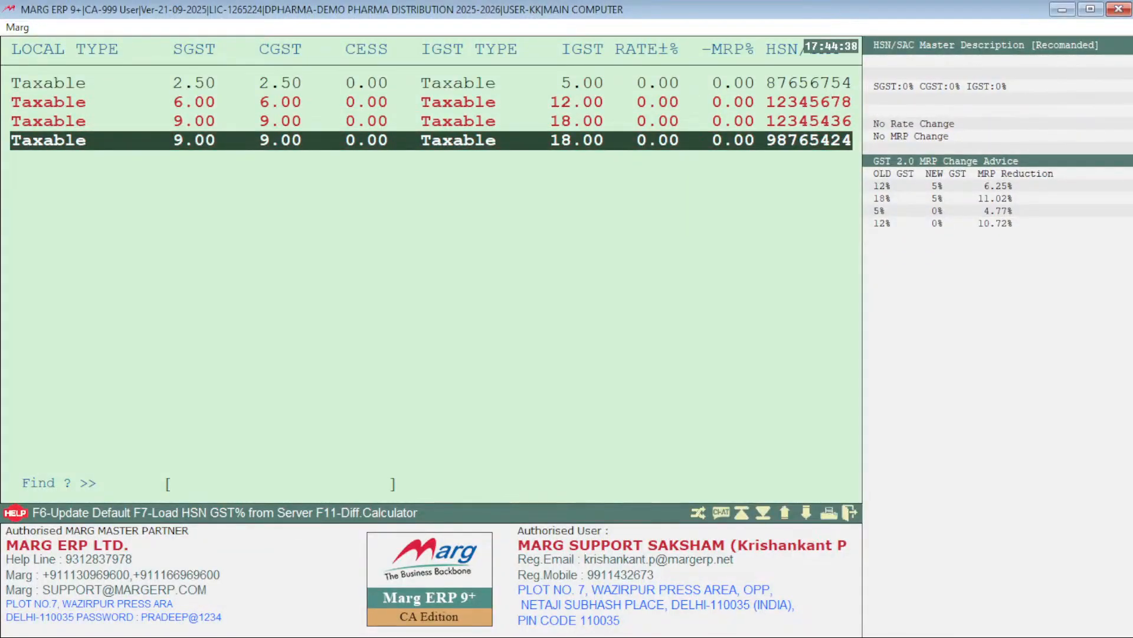
{"action": "left_click", "coordinate": [298, 517]}
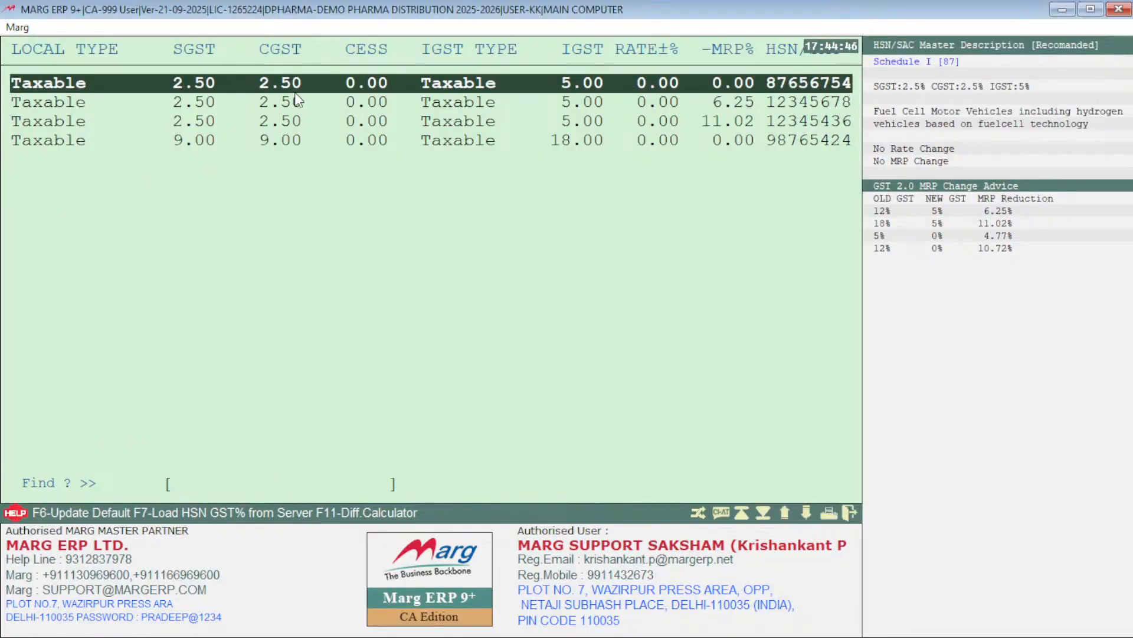
Step: Review the updated GST rates, MRP reduction percentages and MRP change advice of every HSN row
{"action": "scroll", "coordinate": [331, 181], "scroll_direction": "down", "scroll_amount": 3}
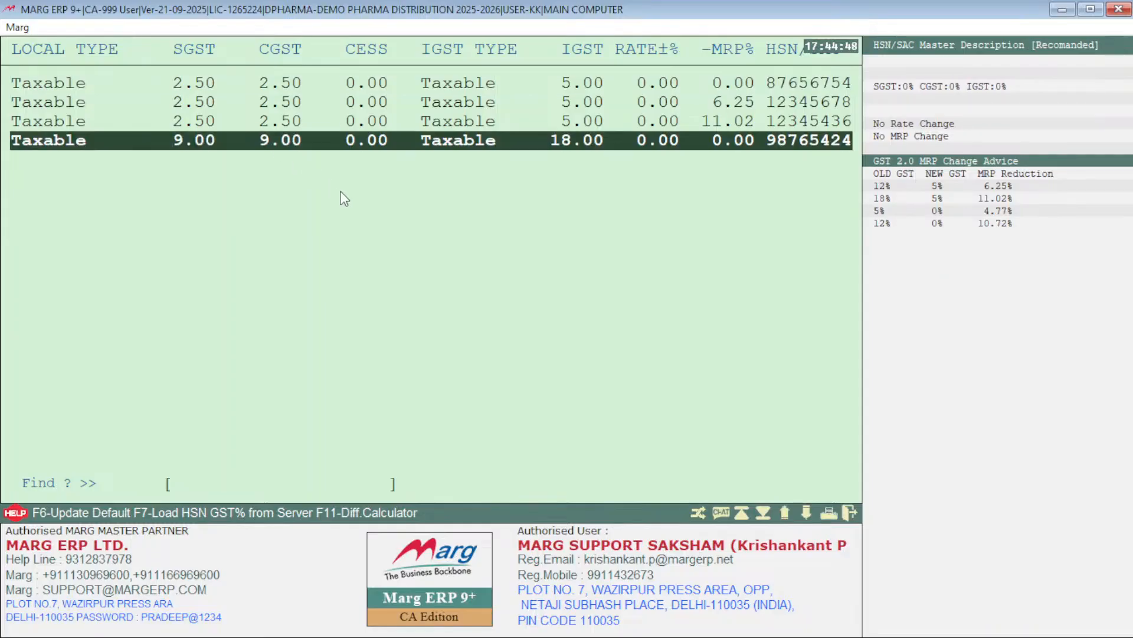
{"action": "key", "text": "Up"}
{"action": "key", "text": "Up"}
{"action": "key", "text": "Up"}
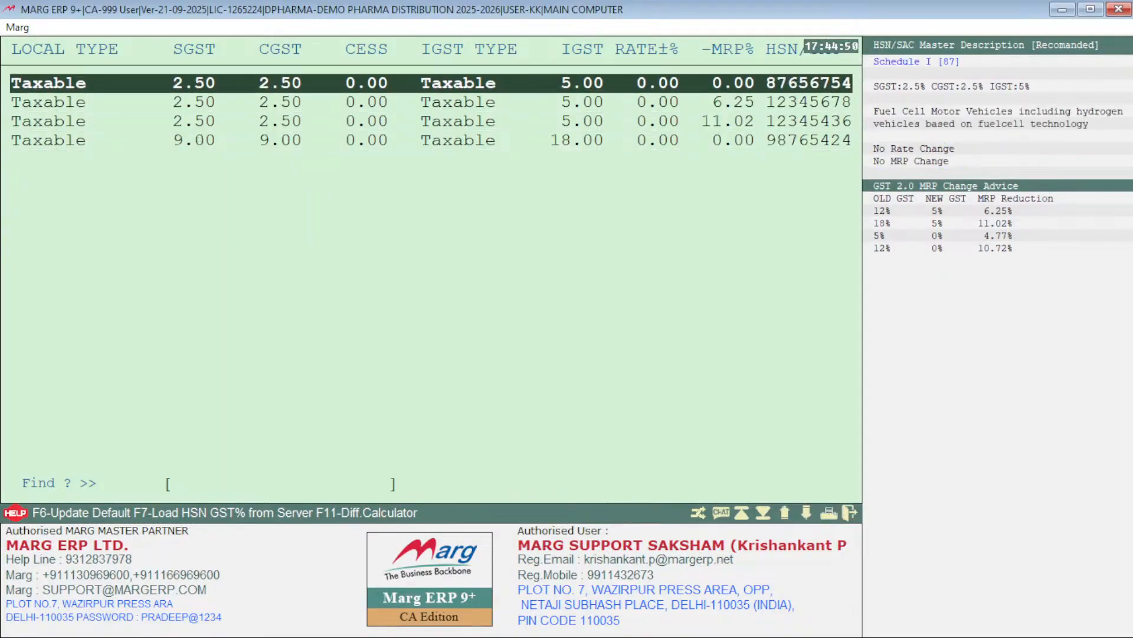
{"action": "key", "text": "Down"}
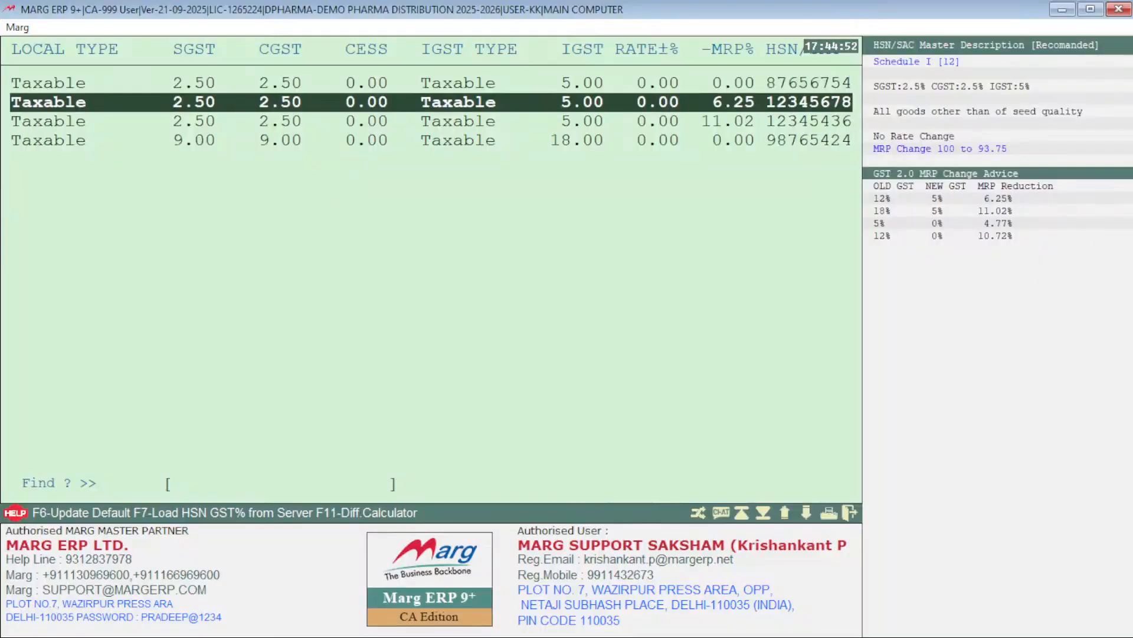
{"action": "key", "text": "Down"}
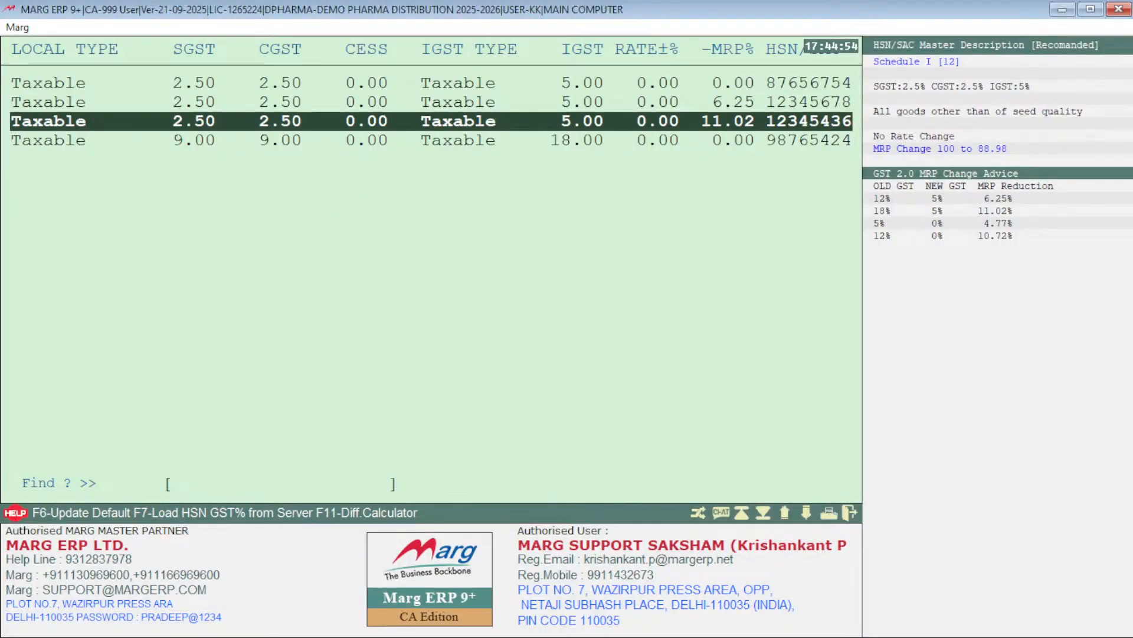
{"action": "key", "text": "Up"}
{"action": "key", "text": "Up"}
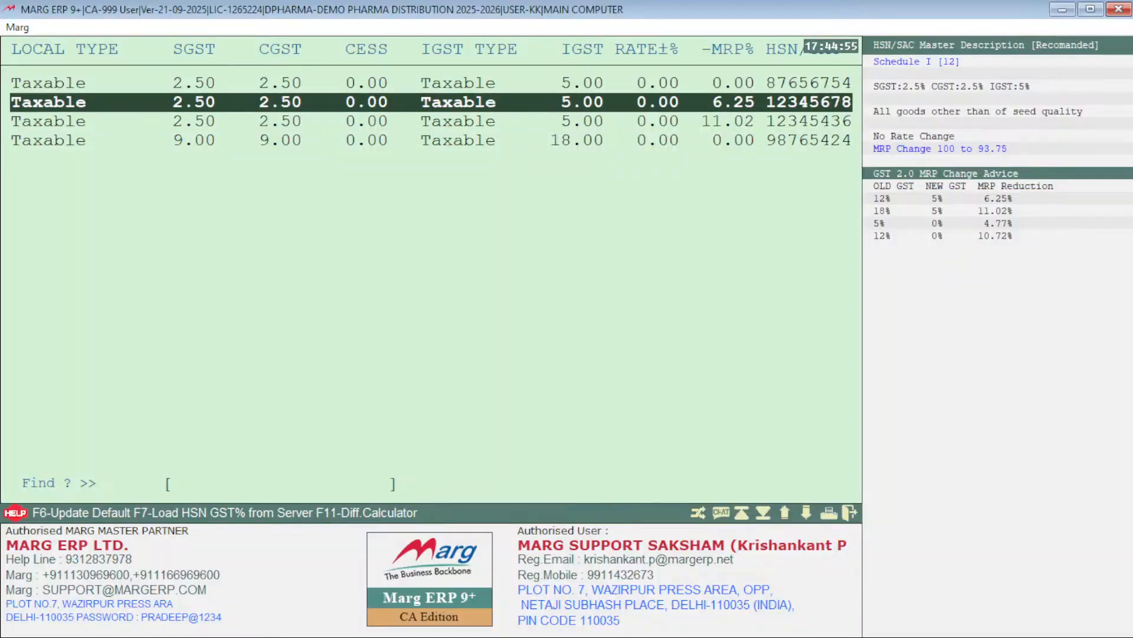
Step: Compare the GST rates and MRP change advice of the rows for HSN 12345678 and 12345436
{"action": "key", "text": "Down"}
{"action": "key", "text": "Down"}
{"action": "key", "text": "Down"}
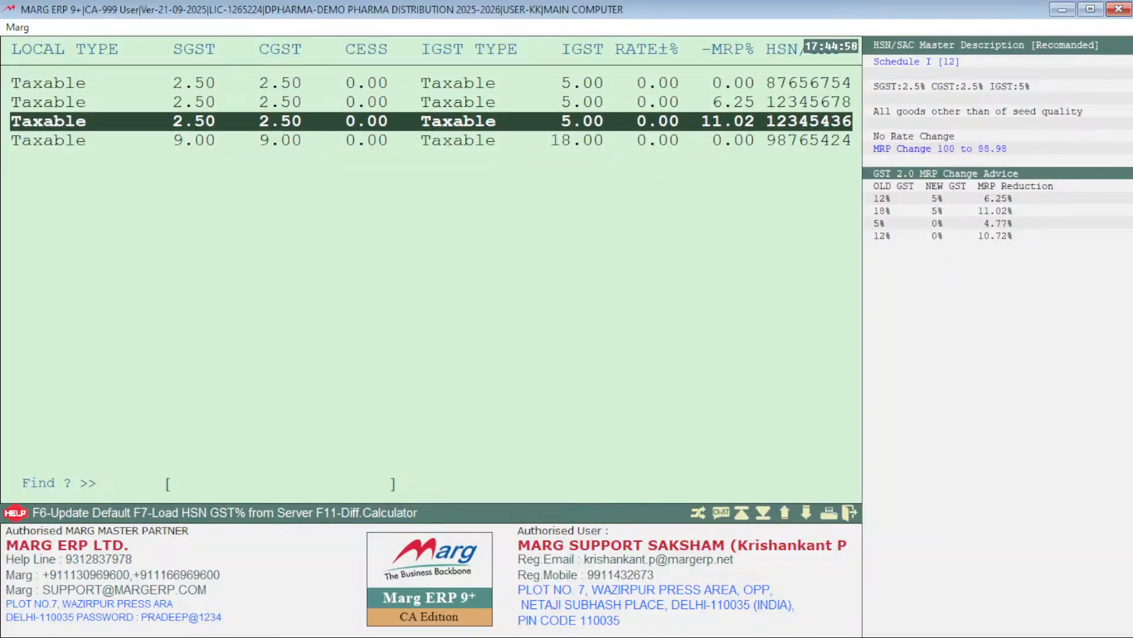
{"action": "key", "text": "Up"}
{"action": "key", "text": "Up"}
{"action": "key", "text": "Up"}
{"action": "key", "text": "Down"}
{"action": "key", "text": "Down"}
{"action": "key", "text": "Down"}
{"action": "key", "text": "Up"}
{"action": "key", "text": "Up"}
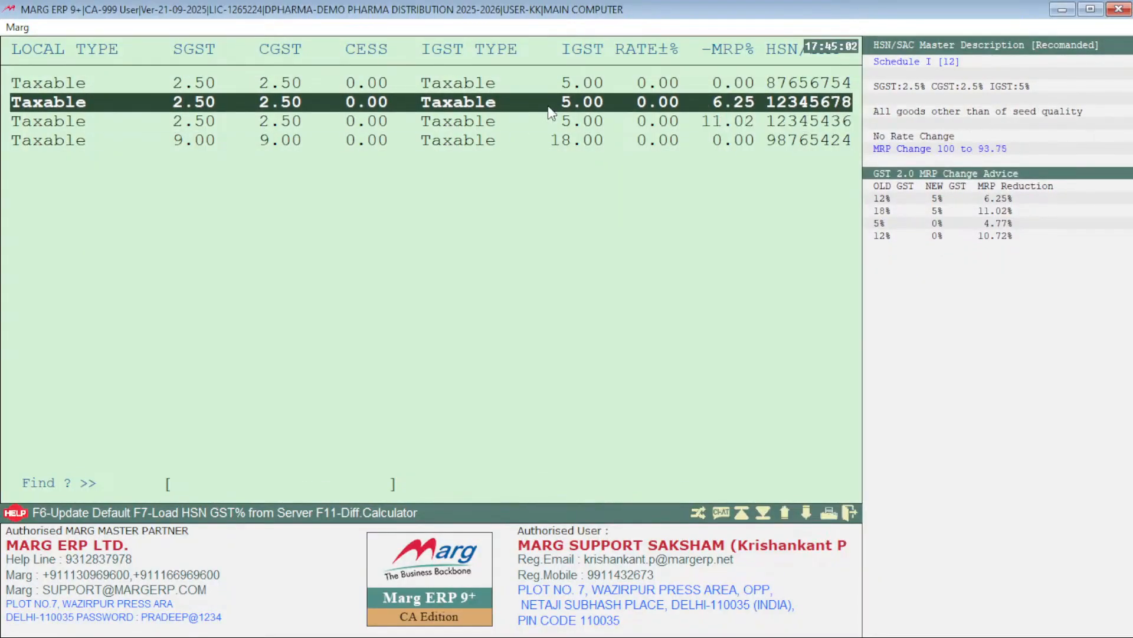
{"action": "left_click", "coordinate": [577, 120]}
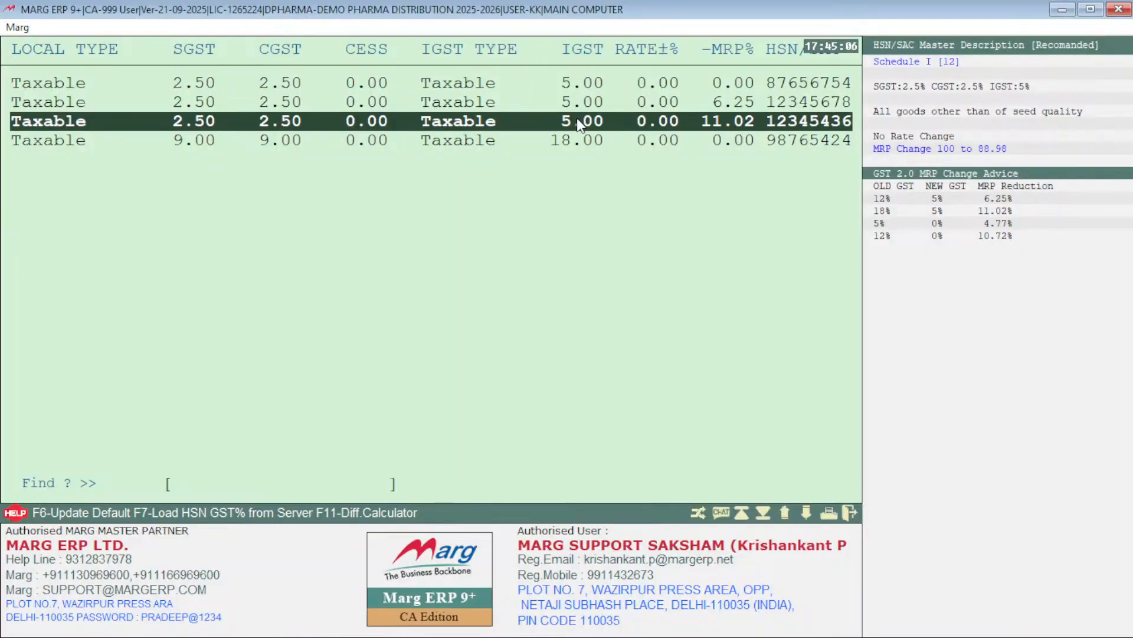
Step: Go through the tax and MRP reduction fields of the 12345436 row, keeping every value and its HSN code
{"action": "key", "text": "Return"}
{"action": "key", "text": "Return"}
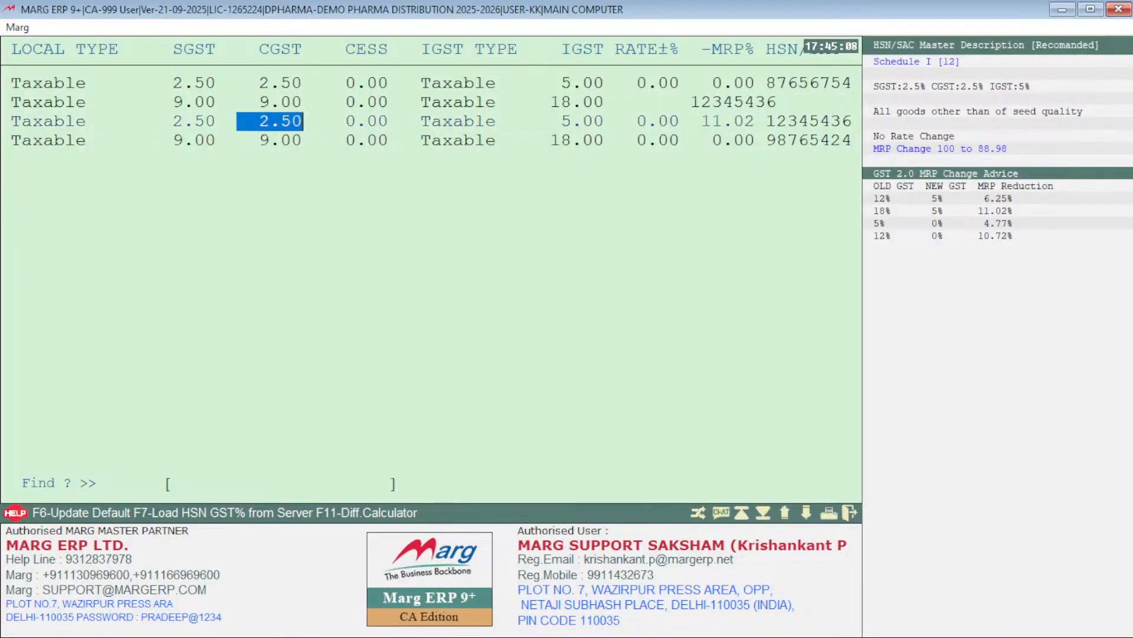
{"action": "key", "text": "Return"}
{"action": "key", "text": "Return"}
Step: Inspect the saved and recommended GST percentages in the detail record of HSN 12345436, keeping that code on its row
{"action": "key", "text": "Return"}
{"action": "key", "text": "Return"}
{"action": "key", "text": "Return"}
{"action": "key", "text": "Return"}
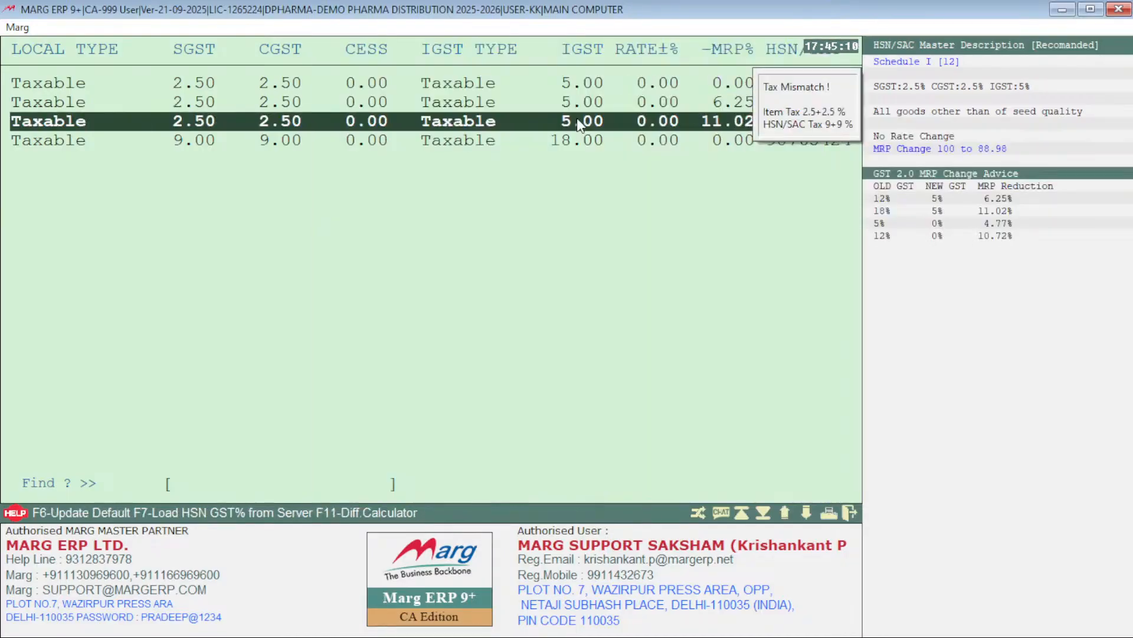
{"action": "key", "text": "Return"}
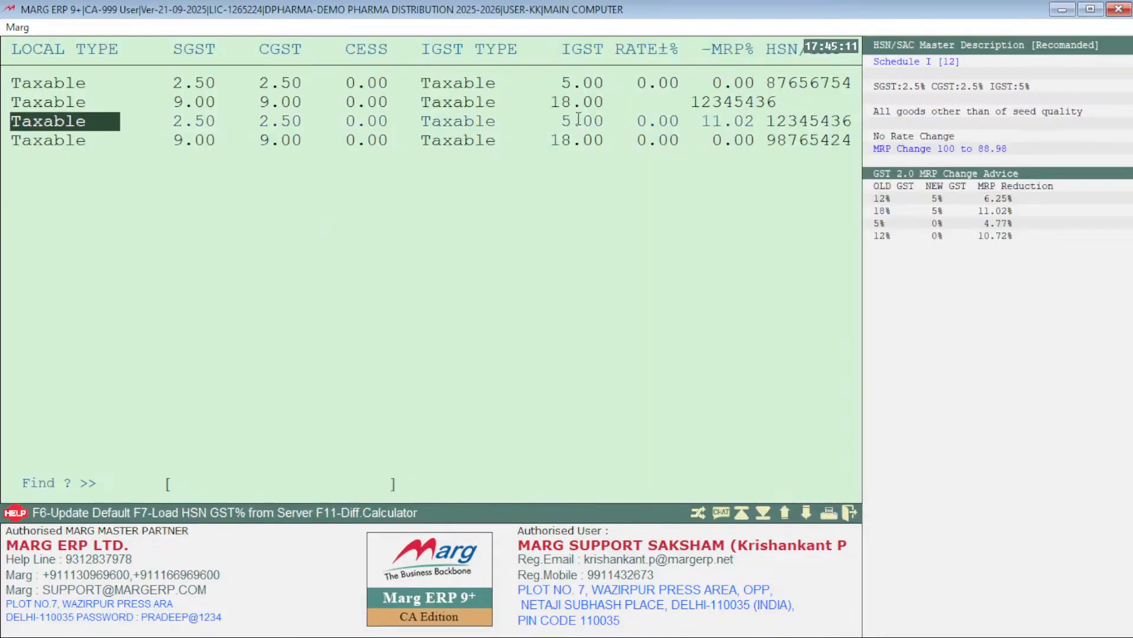
{"action": "key", "text": "Return"}
{"action": "key", "text": "Return"}
{"action": "key", "text": "Return"}
{"action": "key", "text": "Return"}
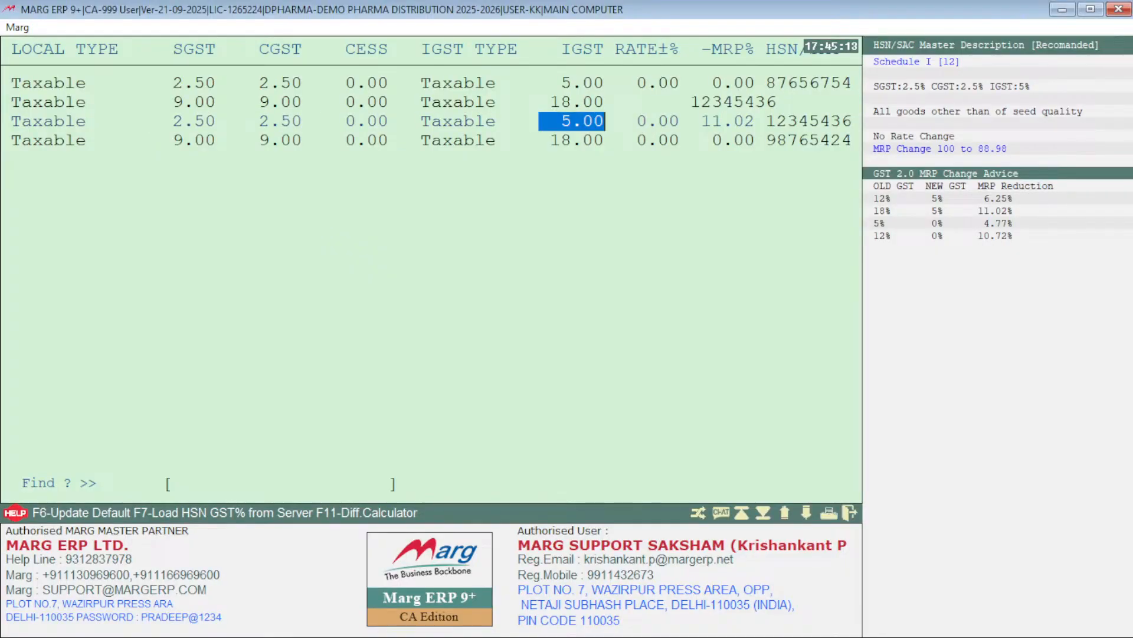
{"action": "key", "text": "Return"}
{"action": "key", "text": "Return"}
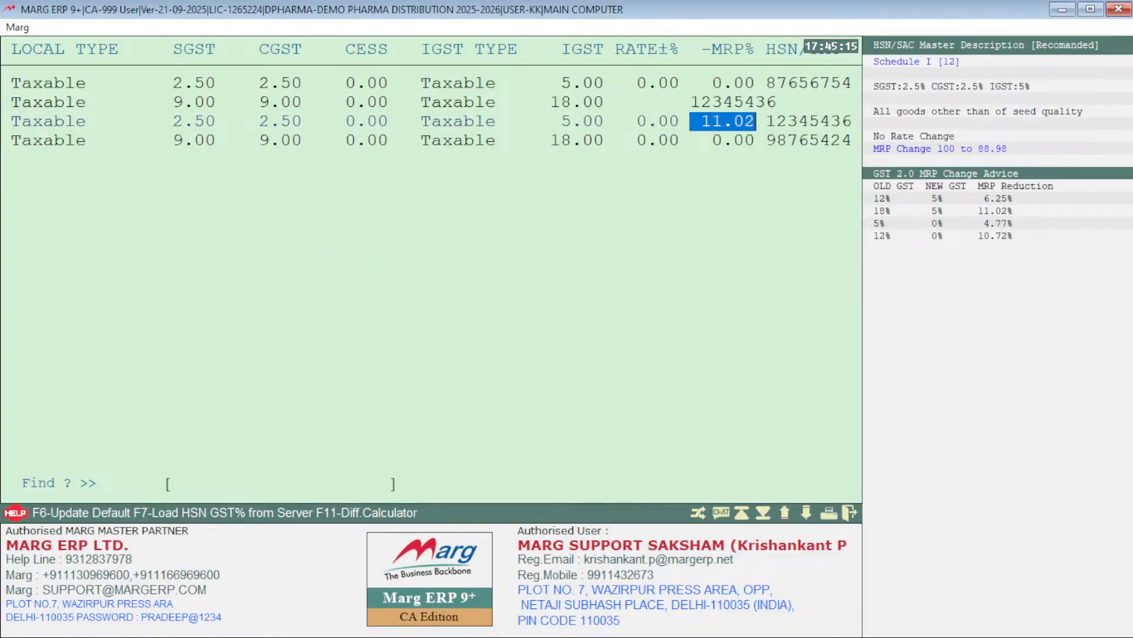
{"action": "key", "text": "Return"}
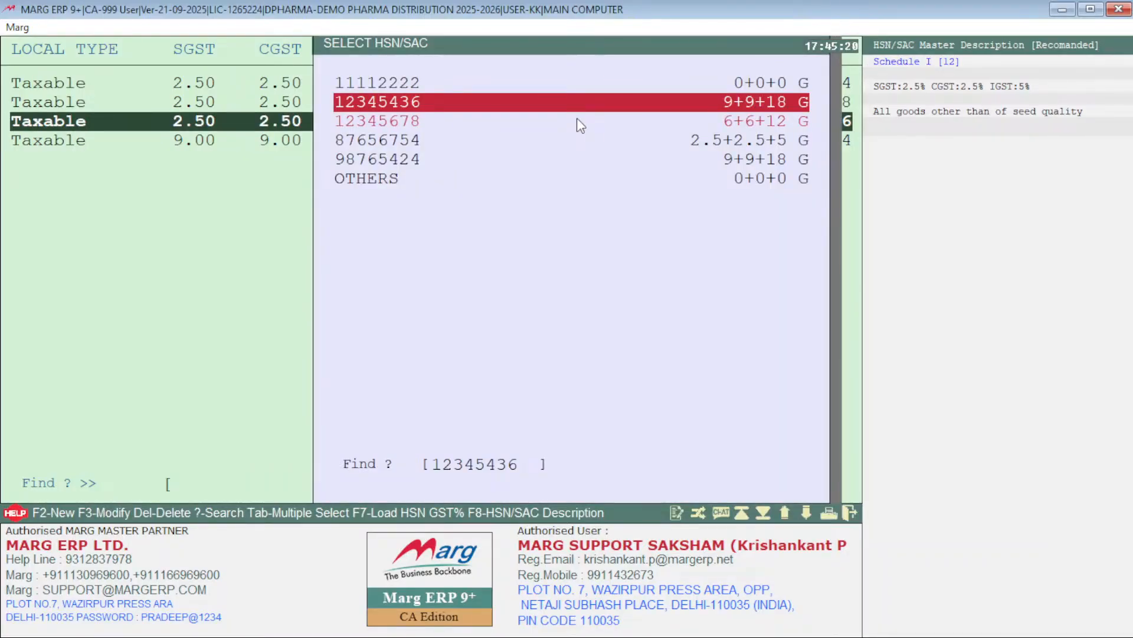
{"action": "key", "text": "F3"}
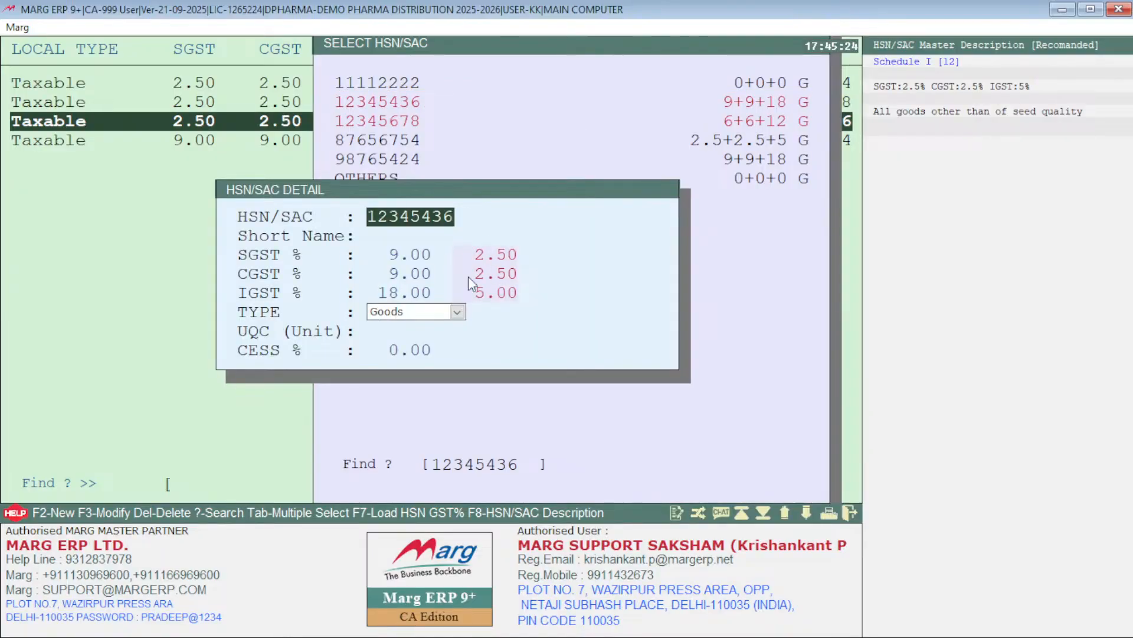
{"action": "key", "text": "Escape"}
{"action": "key", "text": "Return"}
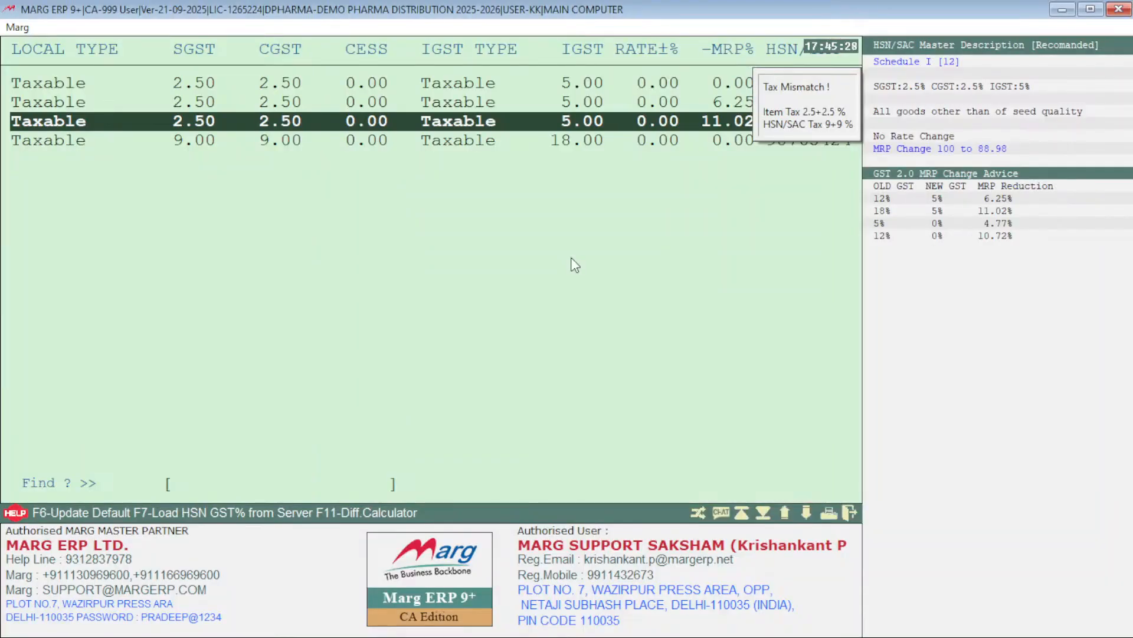
Step: Update the items with GST% change in Both, MRP effect Yes, old MRP shifted into H-Rate and rate effect No
{"action": "key", "text": "Escape"}
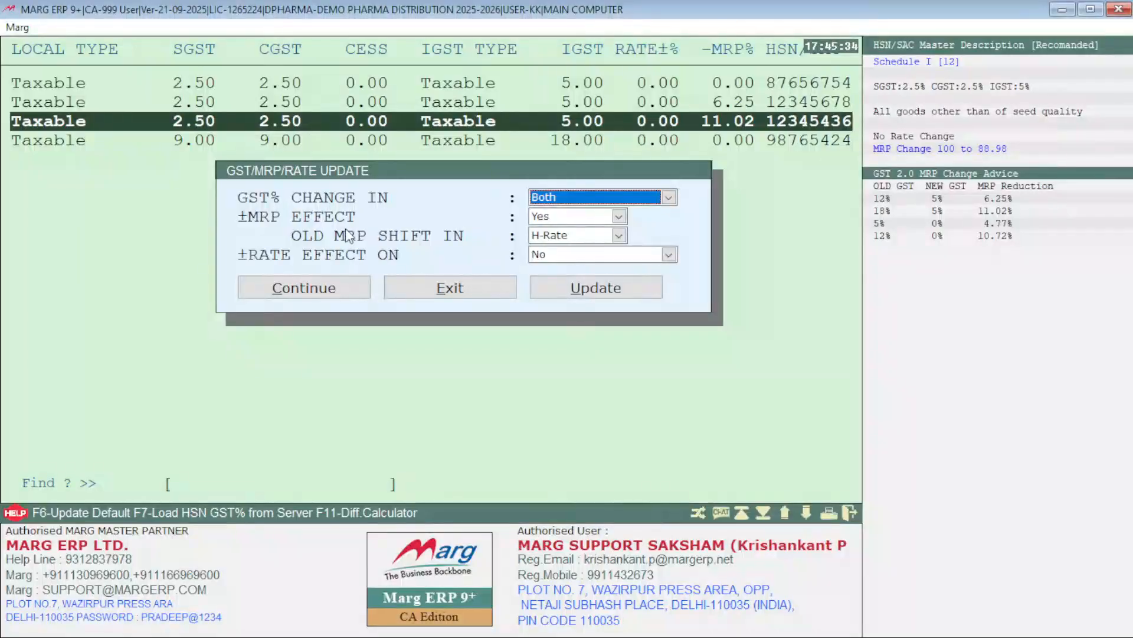
{"action": "left_click", "coordinate": [560, 196]}
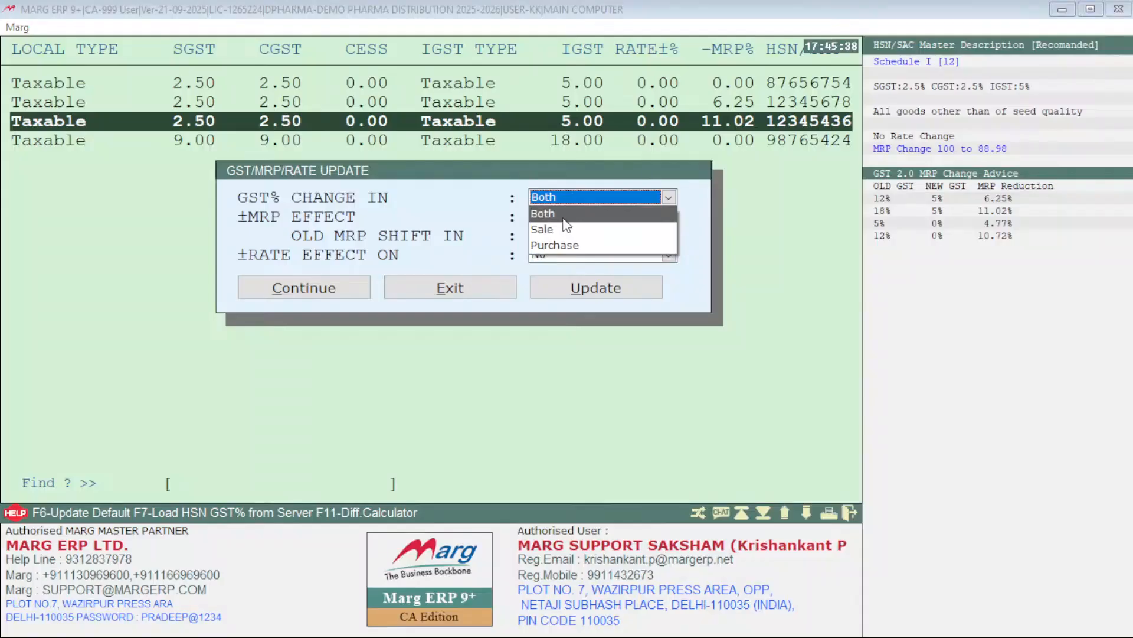
{"action": "left_click", "coordinate": [566, 218]}
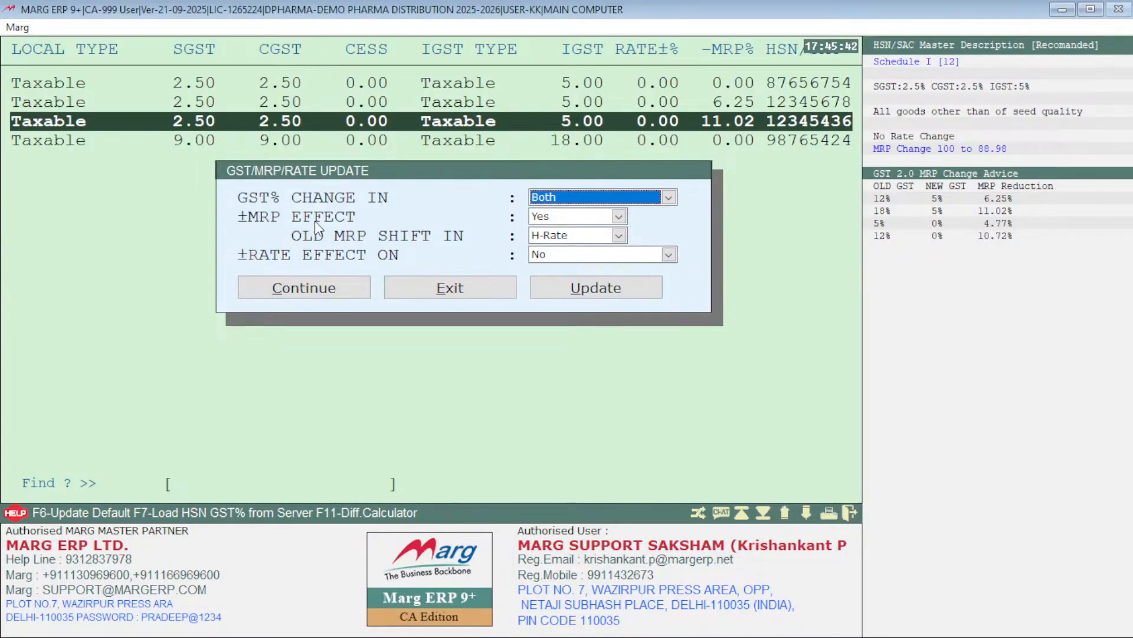
{"action": "left_click", "coordinate": [583, 218]}
{"action": "left_click", "coordinate": [586, 225]}
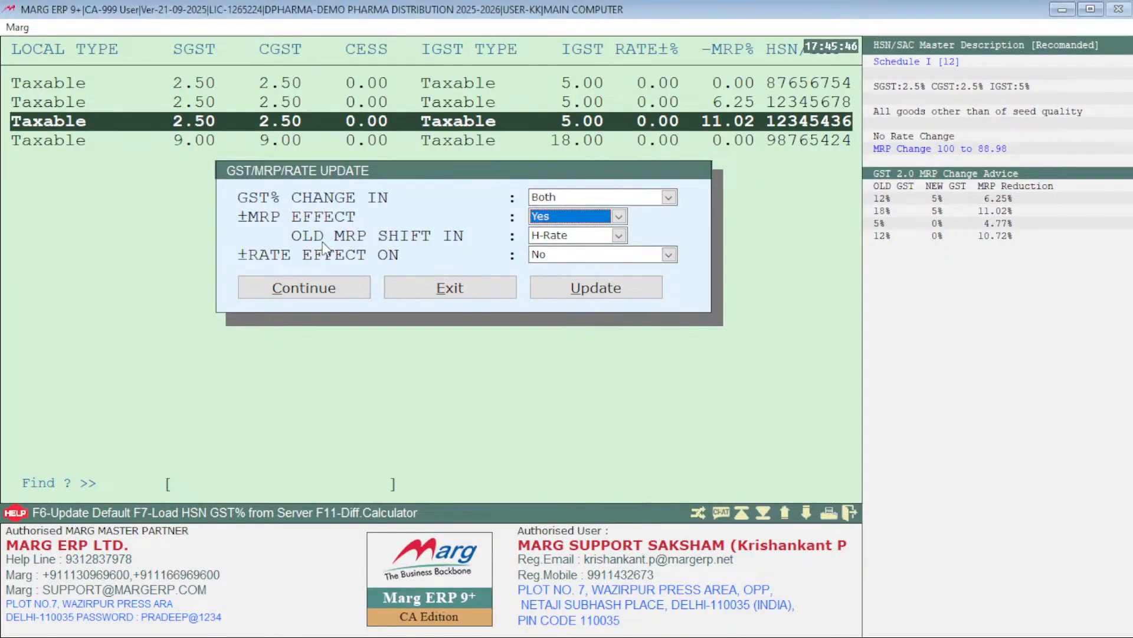
{"action": "left_click", "coordinate": [556, 237]}
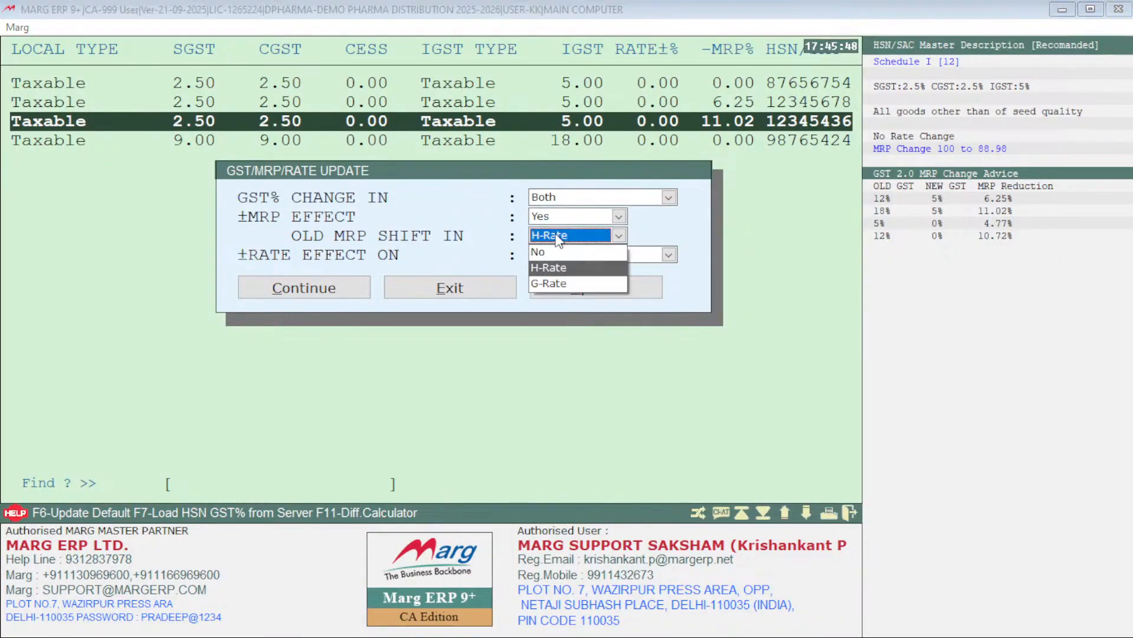
{"action": "left_click", "coordinate": [568, 268]}
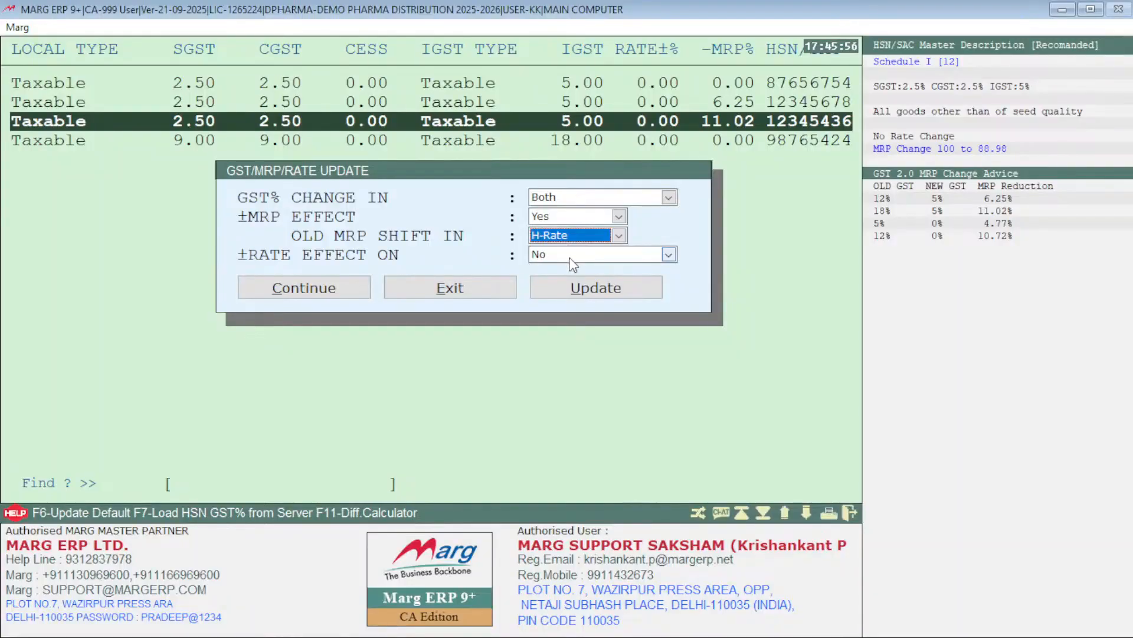
{"action": "left_click", "coordinate": [571, 260]}
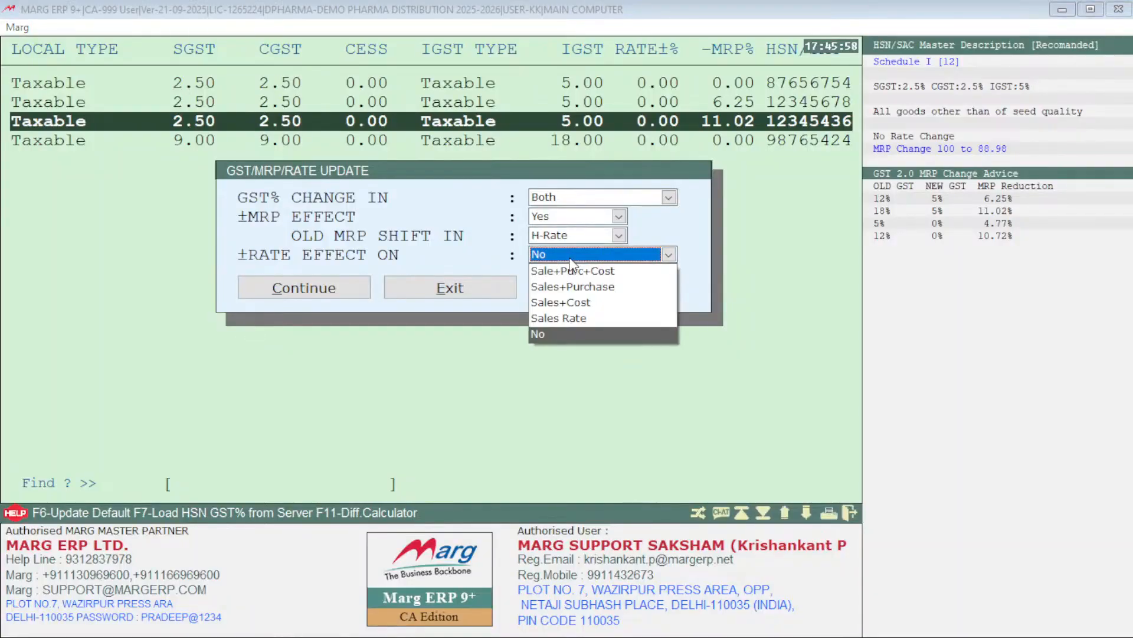
{"action": "left_click", "coordinate": [568, 330]}
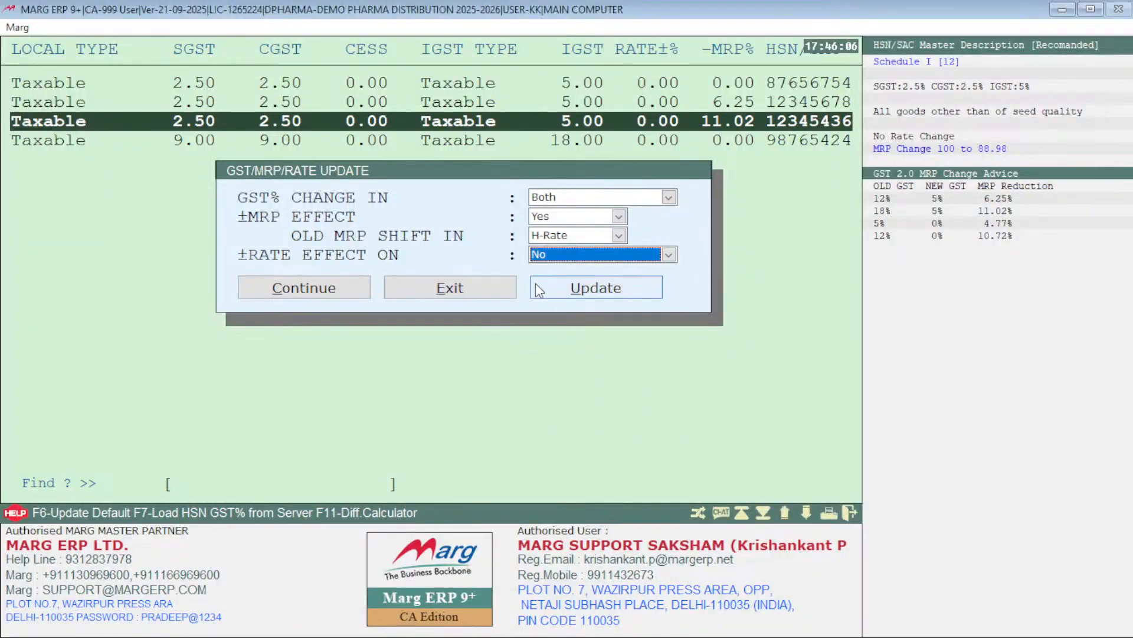
{"action": "left_click", "coordinate": [558, 288]}
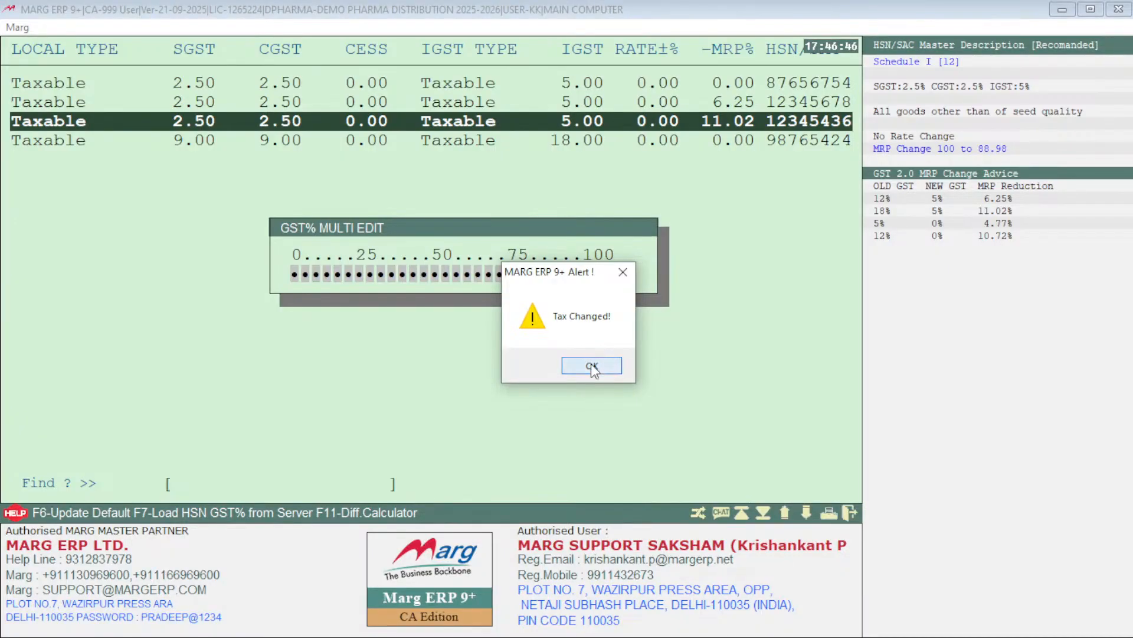
{"action": "left_click", "coordinate": [590, 363]}
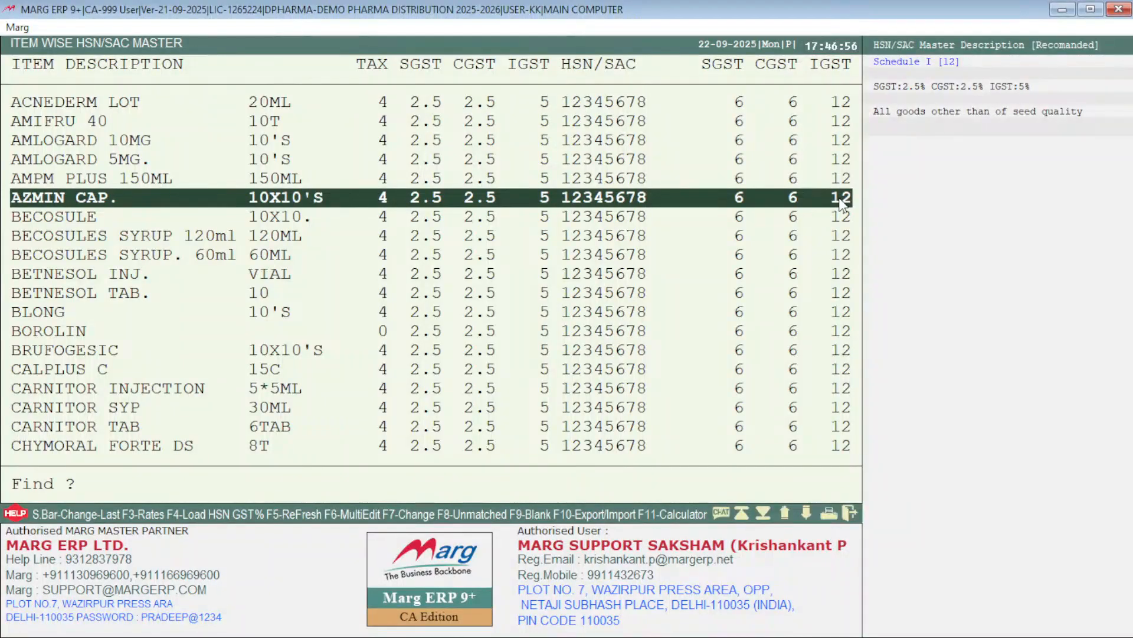
Step: Leave the item-wise HSN/SAC master and reopen the Item GST%/HSN/SAC/Rates updation from the masters
{"action": "key", "text": "Escape"}
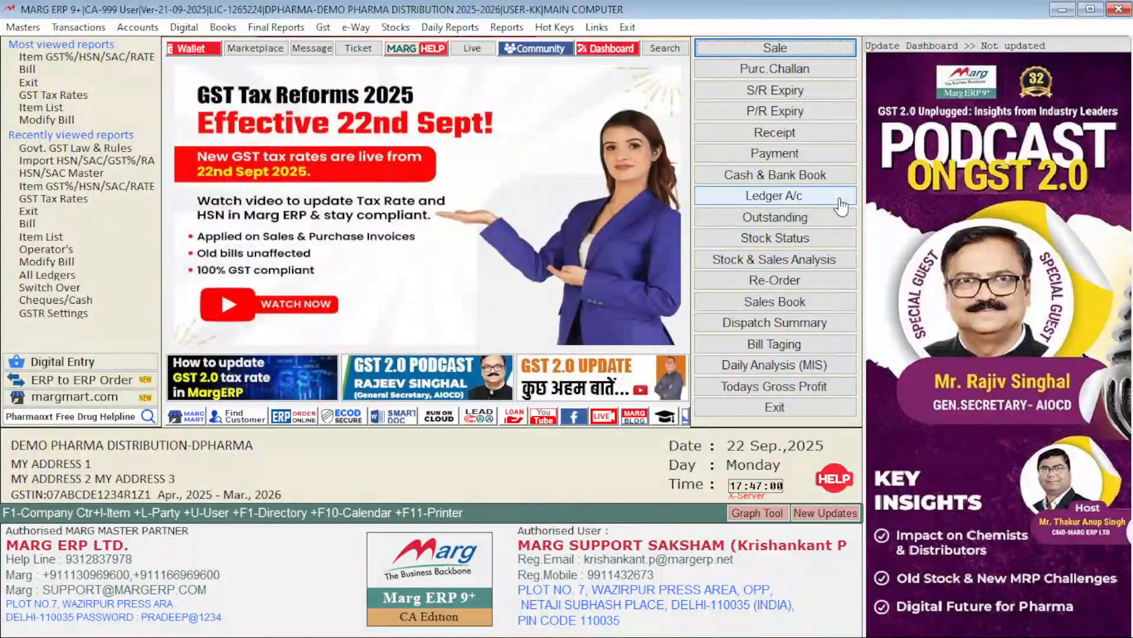
{"action": "key", "text": "alt+m"}
{"action": "key", "text": "Down"}
{"action": "key", "text": "Down"}
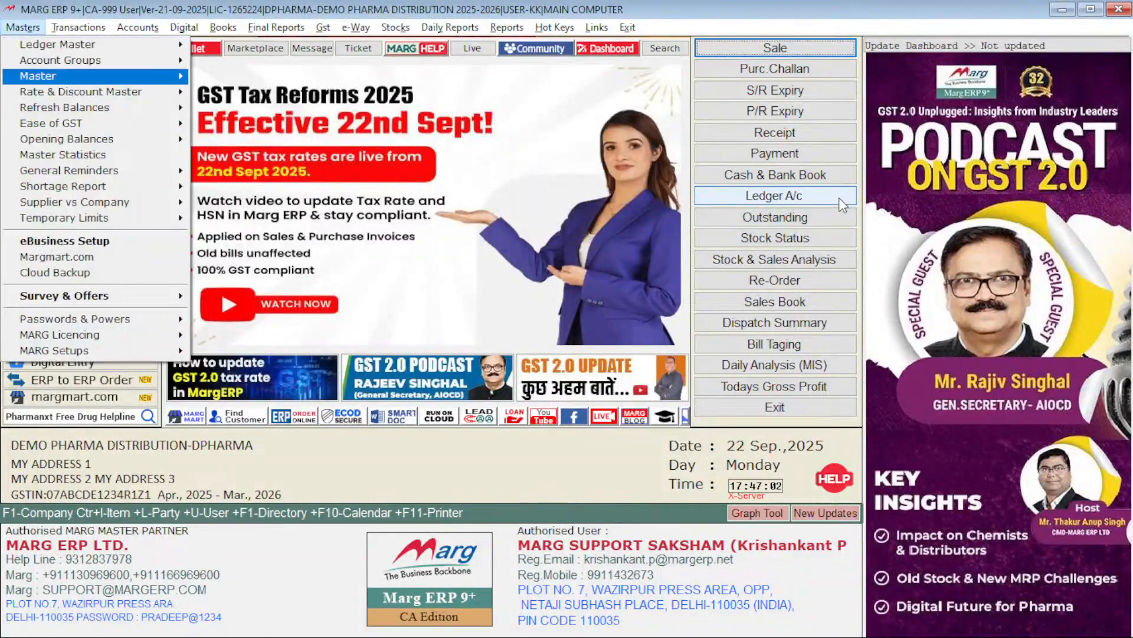
{"action": "key", "text": "Down"}
{"action": "key", "text": "Down"}
{"action": "key", "text": "Down"}
{"action": "key", "text": "Right"}
{"action": "key", "text": "Return"}
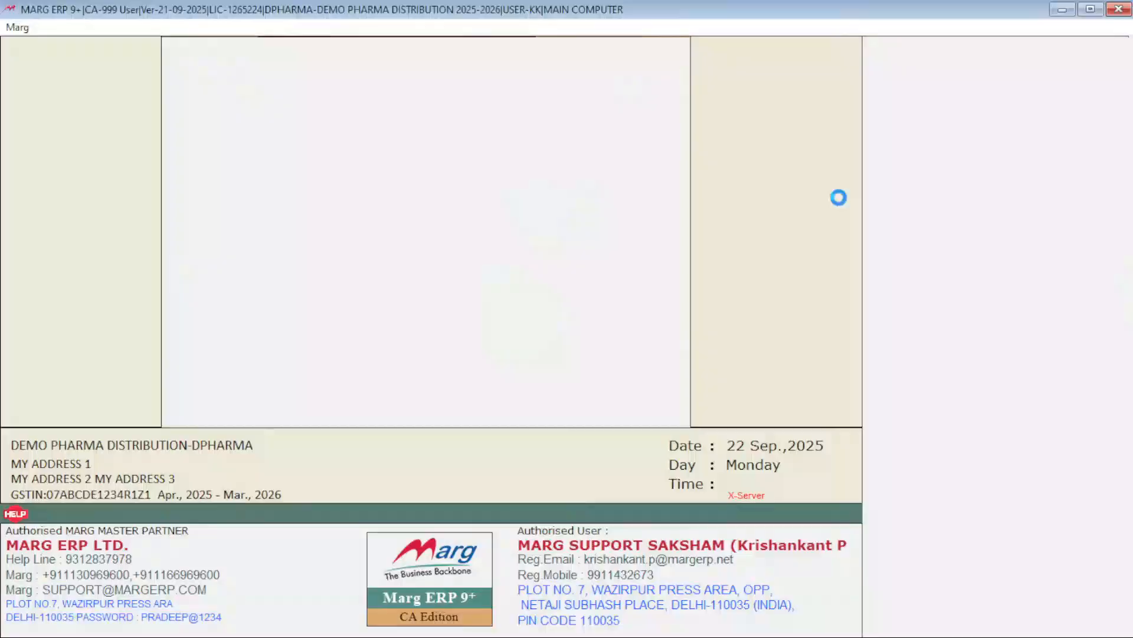
Step: List the items with stock as on 22-09-2025 for all companies, keeping stock status Whole and the other filters unchanged
{"action": "key", "text": "Return"}
{"action": "type", "text": "22"}
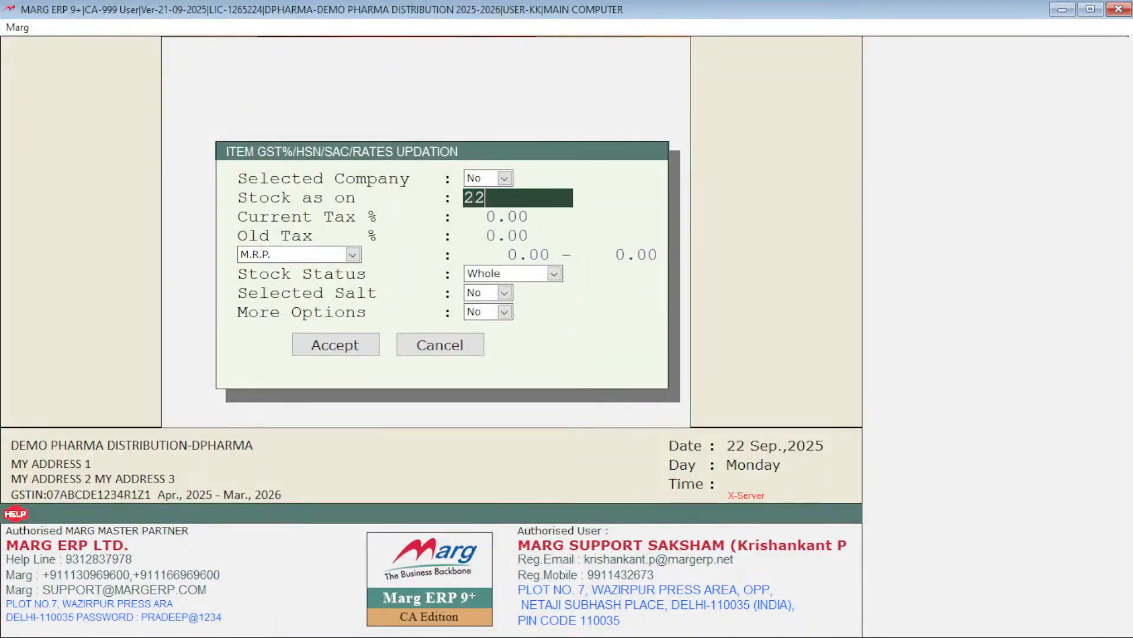
{"action": "key", "text": "Return"}
{"action": "key", "text": "Return"}
{"action": "key", "text": "Return"}
{"action": "key", "text": "Return"}
{"action": "key", "text": "Return"}
{"action": "key", "text": "Return"}
{"action": "key", "text": "Return"}
{"action": "key", "text": "Return"}
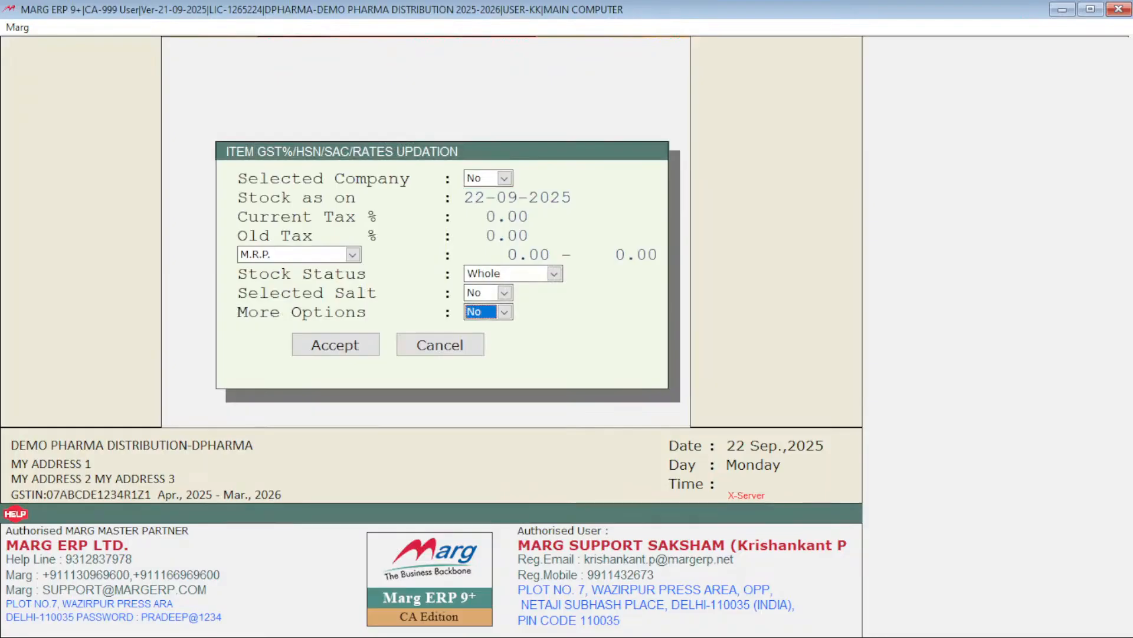
{"action": "key", "text": "Return"}
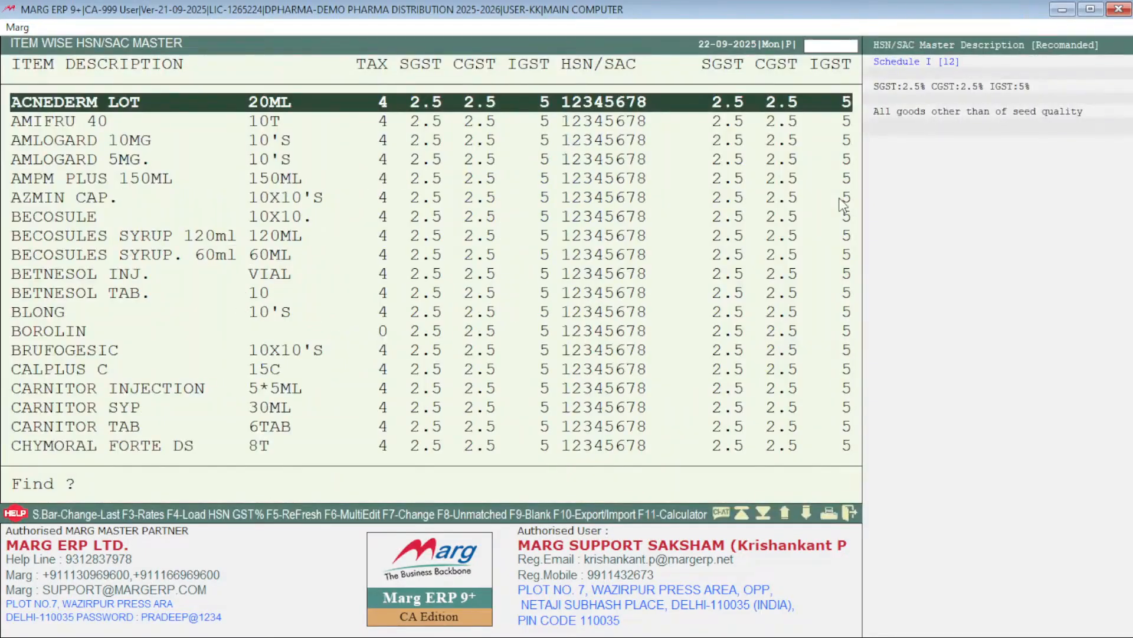
Step: Check the SGST, CGST and IGST rates of items and their HSN codes throughout the item-wise list, including TEST3, and close it
{"action": "key", "text": "Down"}
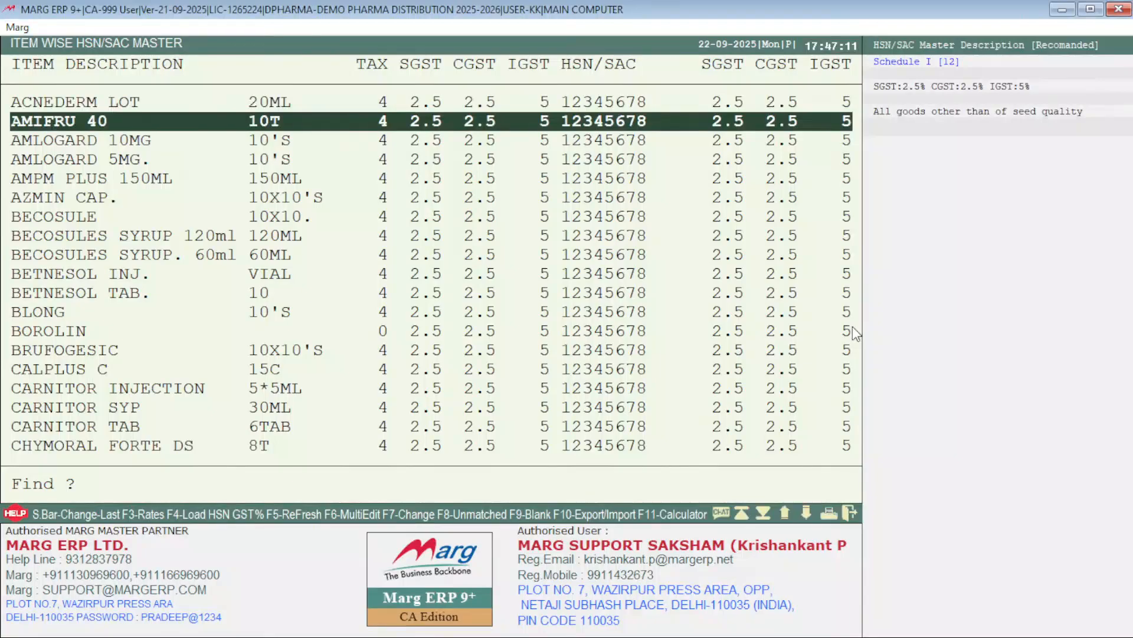
{"action": "key", "text": "Down"}
{"action": "key", "text": "Down"}
{"action": "key", "text": "Down"}
{"action": "key", "text": "Down"}
{"action": "key", "text": "Down"}
{"action": "key", "text": "Down"}
{"action": "key", "text": "Down"}
{"action": "key", "text": "Down"}
{"action": "key", "text": "Down"}
{"action": "key", "text": "Down"}
{"action": "key", "text": "Down"}
{"action": "key", "text": "Down"}
{"action": "key", "text": "Down"}
{"action": "key", "text": "Down"}
{"action": "key", "text": "Down"}
{"action": "key", "text": "Down"}
{"action": "key", "text": "Down"}
{"action": "key", "text": "Down"}
{"action": "key", "text": "Down"}
{"action": "key", "text": "Down"}
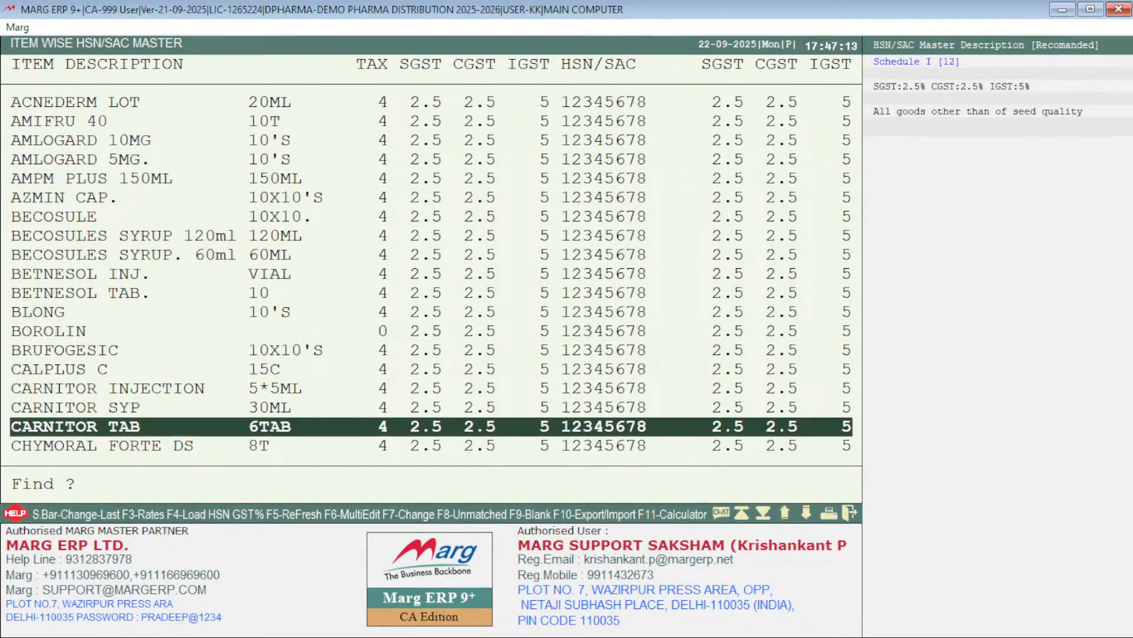
{"action": "key", "text": "Down"}
{"action": "key", "text": "Down"}
{"action": "key", "text": "Down"}
{"action": "key", "text": "Down"}
{"action": "key", "text": "Down"}
{"action": "key", "text": "Down"}
{"action": "key", "text": "Down"}
{"action": "key", "text": "Down"}
{"action": "key", "text": "Down"}
{"action": "key", "text": "Down"}
{"action": "key", "text": "Down"}
{"action": "key", "text": "Down"}
{"action": "key", "text": "Down"}
{"action": "key", "text": "Down"}
{"action": "key", "text": "Down"}
{"action": "key", "text": "Down"}
{"action": "key", "text": "Down"}
{"action": "key", "text": "Down"}
{"action": "key", "text": "Down"}
{"action": "key", "text": "Down"}
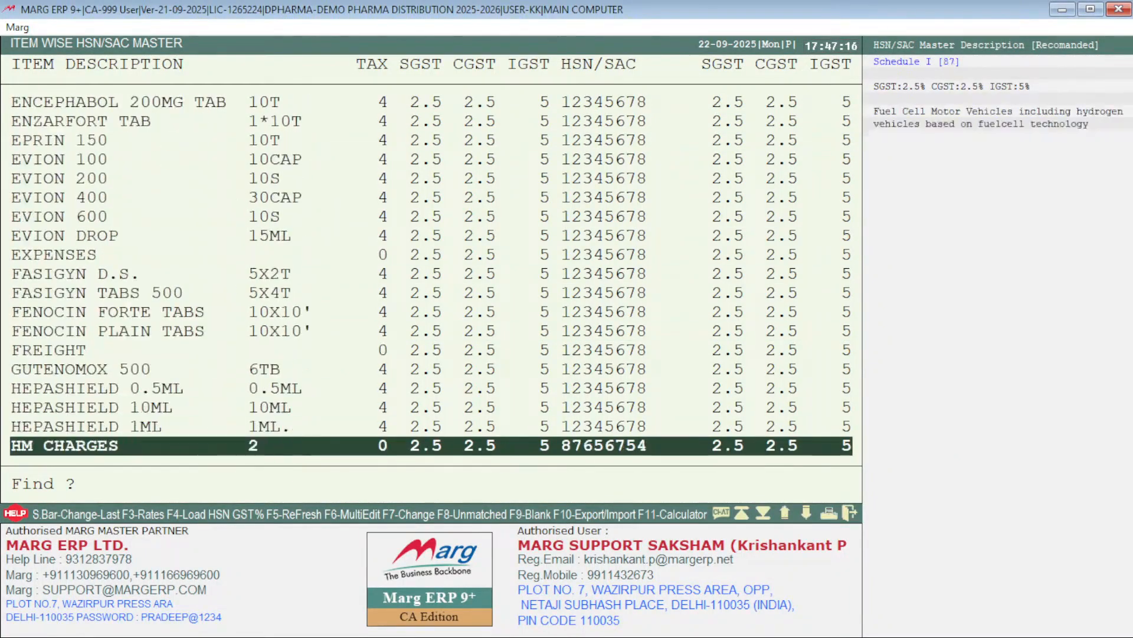
{"action": "key", "text": "Down"}
{"action": "key", "text": "Down"}
{"action": "key", "text": "Down"}
{"action": "key", "text": "Down"}
{"action": "key", "text": "Down"}
{"action": "key", "text": "Down"}
{"action": "key", "text": "Down"}
{"action": "key", "text": "Down"}
{"action": "key", "text": "Down"}
{"action": "key", "text": "Down"}
{"action": "key", "text": "Down"}
{"action": "key", "text": "Down"}
{"action": "key", "text": "Down"}
{"action": "key", "text": "Down"}
{"action": "key", "text": "Down"}
{"action": "key", "text": "Down"}
{"action": "key", "text": "Down"}
{"action": "key", "text": "Down"}
{"action": "key", "text": "Down"}
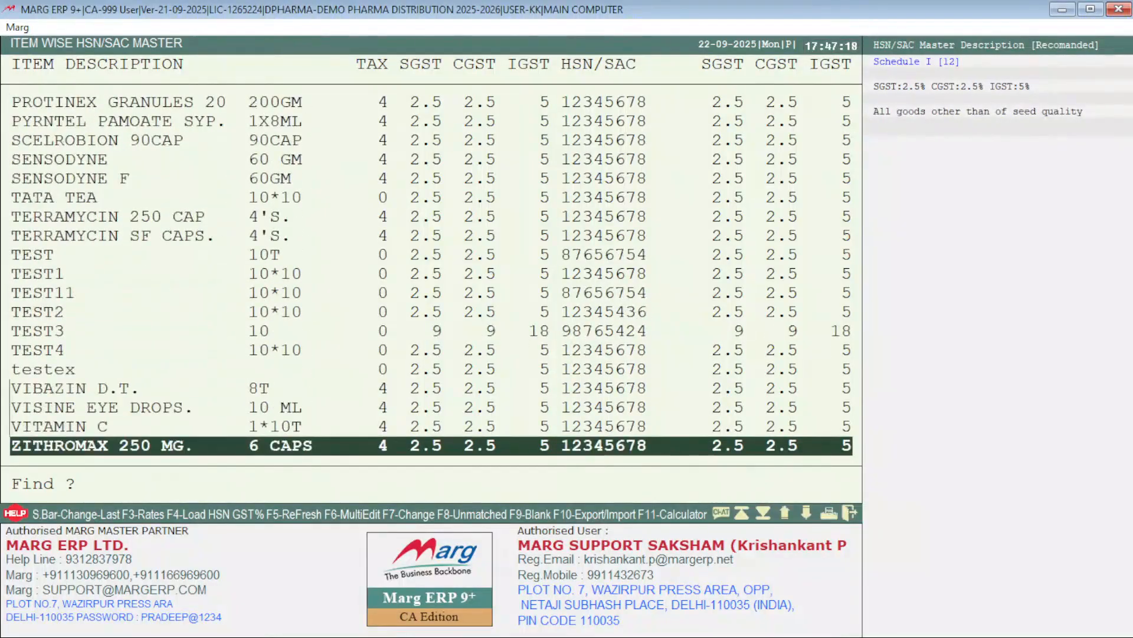
{"action": "key", "text": "Up"}
{"action": "key", "text": "Up"}
{"action": "key", "text": "Up"}
{"action": "key", "text": "Up"}
{"action": "key", "text": "Up"}
{"action": "key", "text": "Up"}
{"action": "key", "text": "Up"}
{"action": "key", "text": "Up"}
{"action": "key", "text": "Up"}
{"action": "key", "text": "Up"}
{"action": "key", "text": "Up"}
{"action": "key", "text": "Up"}
{"action": "key", "text": "Up"}
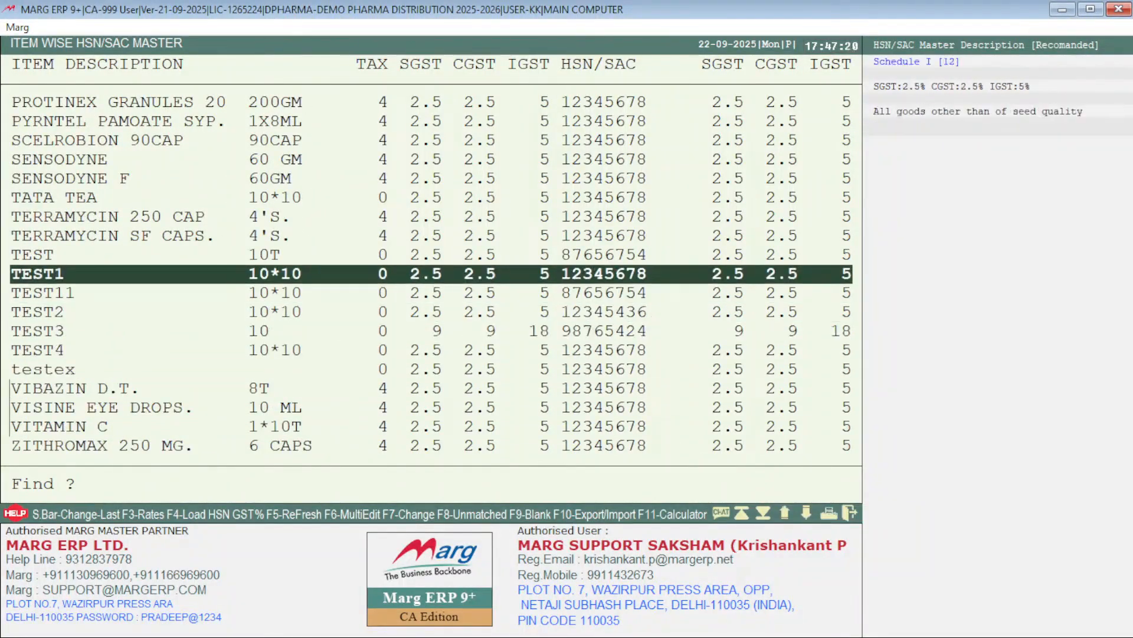
{"action": "key", "text": "Up"}
{"action": "key", "text": "Up"}
{"action": "key", "text": "Up"}
{"action": "key", "text": "Up"}
{"action": "key", "text": "Up"}
{"action": "key", "text": "Up"}
{"action": "key", "text": "Up"}
{"action": "key", "text": "Up"}
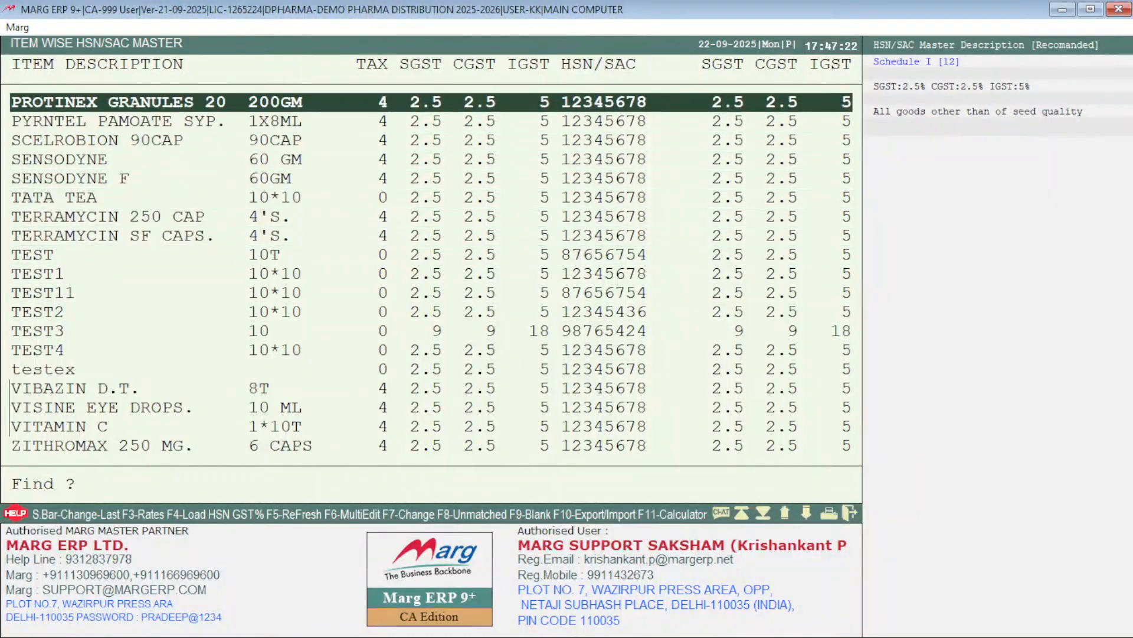
{"action": "key", "text": "Up"}
{"action": "key", "text": "Up"}
{"action": "key", "text": "Up"}
{"action": "key", "text": "Up"}
{"action": "key", "text": "Up"}
{"action": "key", "text": "Up"}
{"action": "key", "text": "Up"}
{"action": "key", "text": "Up"}
{"action": "key", "text": "Up"}
{"action": "key", "text": "Up"}
{"action": "key", "text": "Up"}
{"action": "key", "text": "Up"}
{"action": "key", "text": "Up"}
{"action": "key", "text": "Up"}
{"action": "key", "text": "Up"}
{"action": "key", "text": "Up"}
{"action": "key", "text": "Up"}
{"action": "key", "text": "Up"}
{"action": "key", "text": "Up"}
{"action": "key", "text": "Up"}
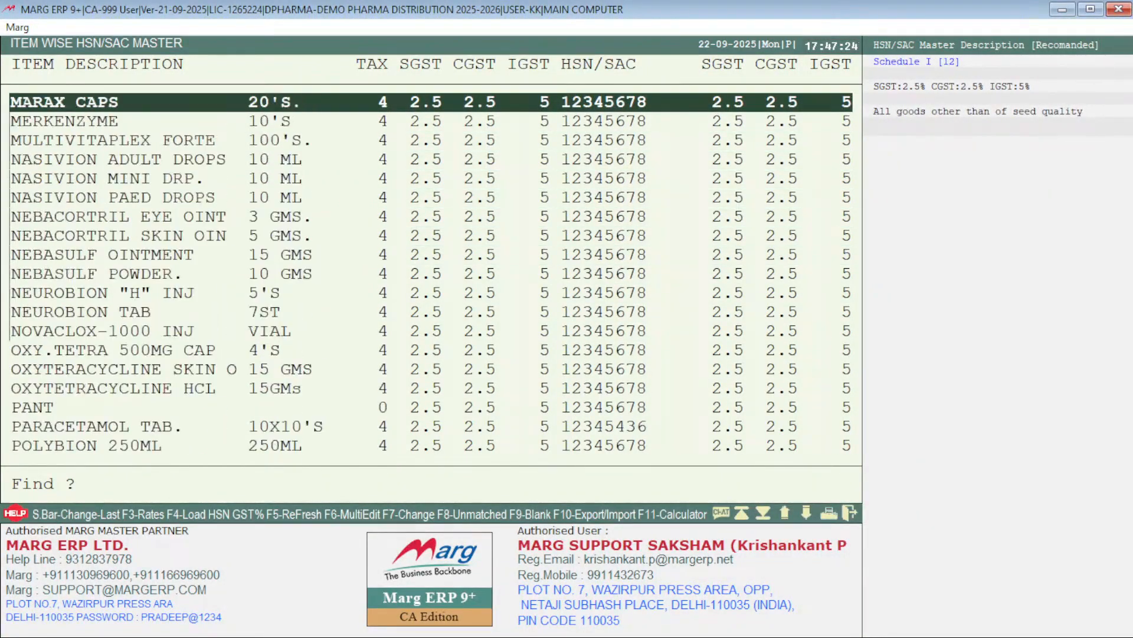
{"action": "key", "text": "Down"}
{"action": "key", "text": "Down"}
{"action": "key", "text": "Down"}
{"action": "key", "text": "Down"}
{"action": "key", "text": "Down"}
{"action": "key", "text": "Down"}
{"action": "key", "text": "Down"}
{"action": "key", "text": "Down"}
{"action": "key", "text": "Down"}
{"action": "key", "text": "Down"}
{"action": "key", "text": "Down"}
{"action": "key", "text": "Down"}
{"action": "key", "text": "Down"}
{"action": "key", "text": "Down"}
{"action": "key", "text": "Down"}
{"action": "key", "text": "Down"}
{"action": "key", "text": "Down"}
{"action": "key", "text": "Down"}
{"action": "key", "text": "Down"}
{"action": "key", "text": "Down"}
{"action": "key", "text": "Down"}
{"action": "key", "text": "Down"}
{"action": "key", "text": "Down"}
{"action": "key", "text": "Down"}
{"action": "key", "text": "Down"}
{"action": "key", "text": "Down"}
{"action": "key", "text": "Down"}
{"action": "key", "text": "Down"}
{"action": "key", "text": "Down"}
{"action": "key", "text": "Down"}
{"action": "key", "text": "Down"}
{"action": "key", "text": "Down"}
{"action": "key", "text": "Down"}
{"action": "key", "text": "Down"}
{"action": "key", "text": "Down"}
{"action": "key", "text": "Down"}
{"action": "key", "text": "Down"}
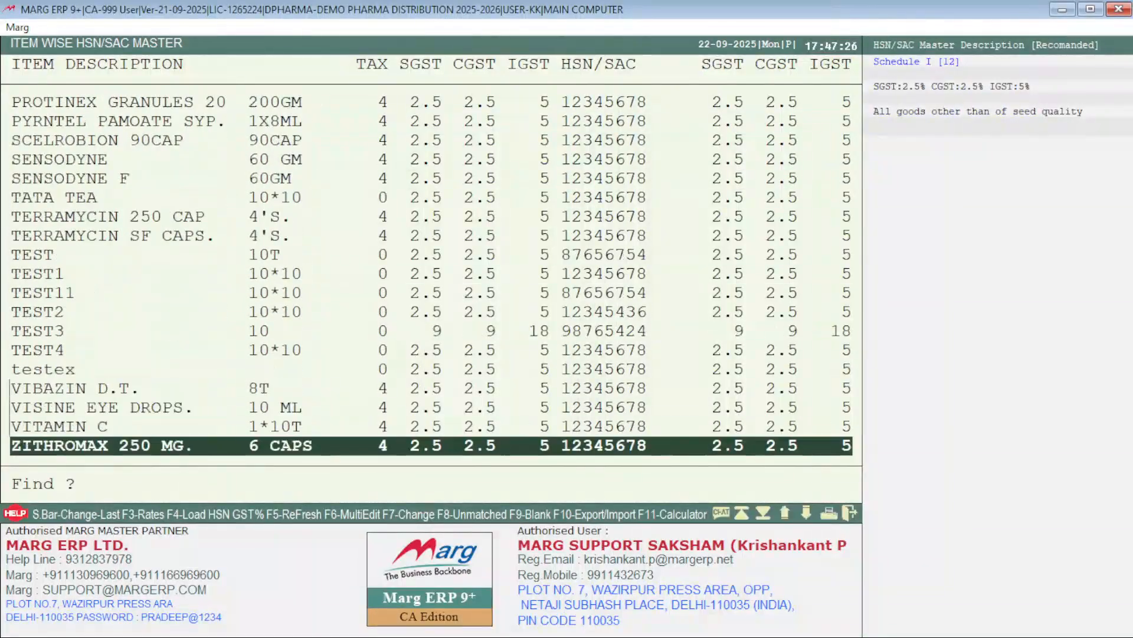
{"action": "key", "text": "Up"}
{"action": "key", "text": "Up"}
{"action": "key", "text": "Up"}
{"action": "key", "text": "Up"}
{"action": "key", "text": "Up"}
{"action": "key", "text": "Up"}
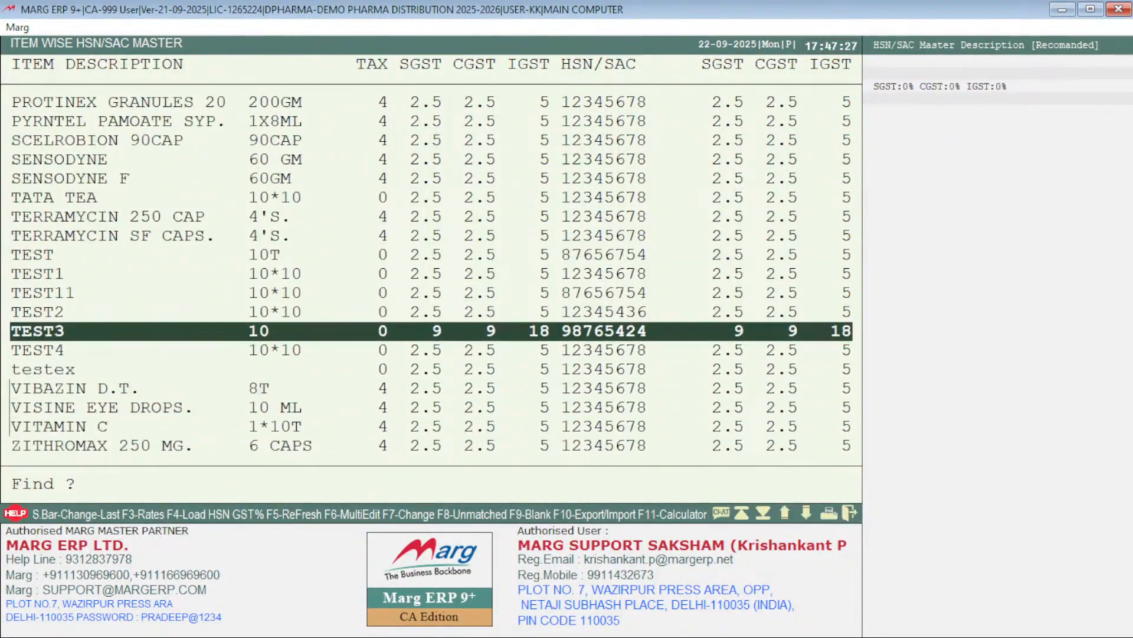
{"action": "key", "text": "Down"}
{"action": "key", "text": "Down"}
{"action": "key", "text": "Down"}
{"action": "key", "text": "Down"}
{"action": "key", "text": "Down"}
{"action": "key", "text": "Down"}
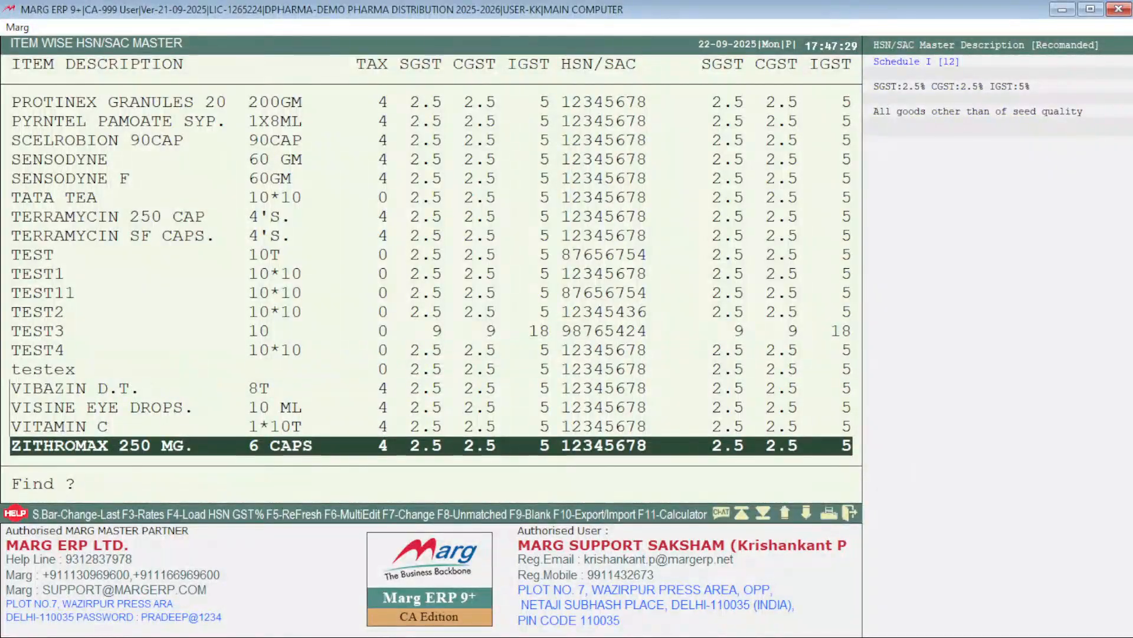
{"action": "key", "text": "Up"}
{"action": "key", "text": "Up"}
{"action": "key", "text": "Up"}
{"action": "key", "text": "Up"}
{"action": "key", "text": "Up"}
{"action": "key", "text": "Up"}
{"action": "key", "text": "Up"}
{"action": "key", "text": "Up"}
{"action": "key", "text": "Up"}
{"action": "key", "text": "Up"}
{"action": "key", "text": "Up"}
{"action": "key", "text": "Up"}
{"action": "key", "text": "Up"}
{"action": "key", "text": "Up"}
{"action": "key", "text": "Up"}
{"action": "key", "text": "Up"}
{"action": "key", "text": "Up"}
{"action": "key", "text": "Up"}
{"action": "key", "text": "Up"}
{"action": "key", "text": "Up"}
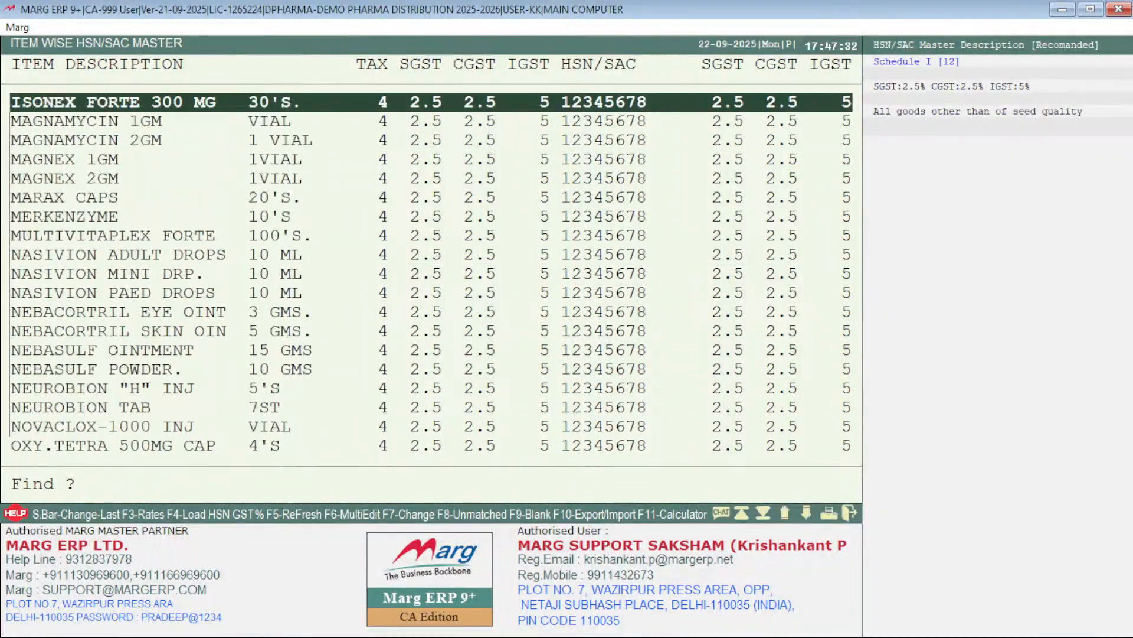
{"action": "key", "text": "Up"}
{"action": "key", "text": "Up"}
{"action": "key", "text": "Up"}
{"action": "key", "text": "Up"}
{"action": "key", "text": "Up"}
{"action": "key", "text": "Up"}
{"action": "key", "text": "Up"}
{"action": "key", "text": "Up"}
{"action": "key", "text": "Up"}
{"action": "key", "text": "Up"}
{"action": "key", "text": "Up"}
{"action": "key", "text": "Up"}
{"action": "key", "text": "Up"}
{"action": "key", "text": "Up"}
{"action": "key", "text": "Up"}
{"action": "key", "text": "Up"}
{"action": "key", "text": "Up"}
{"action": "key", "text": "Up"}
{"action": "key", "text": "Up"}
{"action": "key", "text": "Up"}
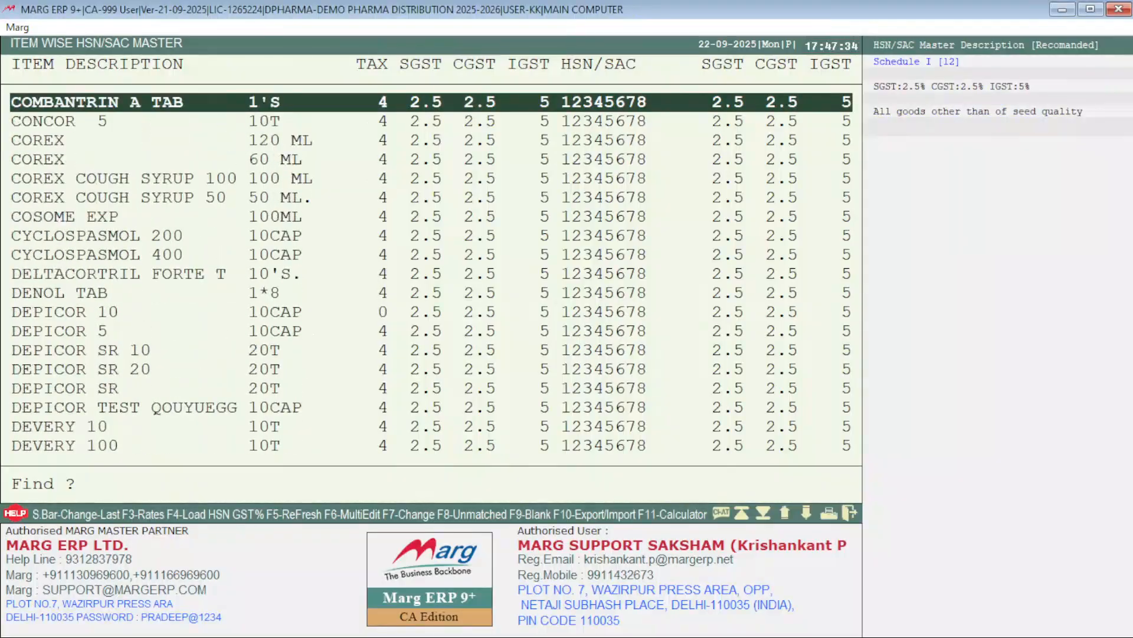
{"action": "key", "text": "Escape"}
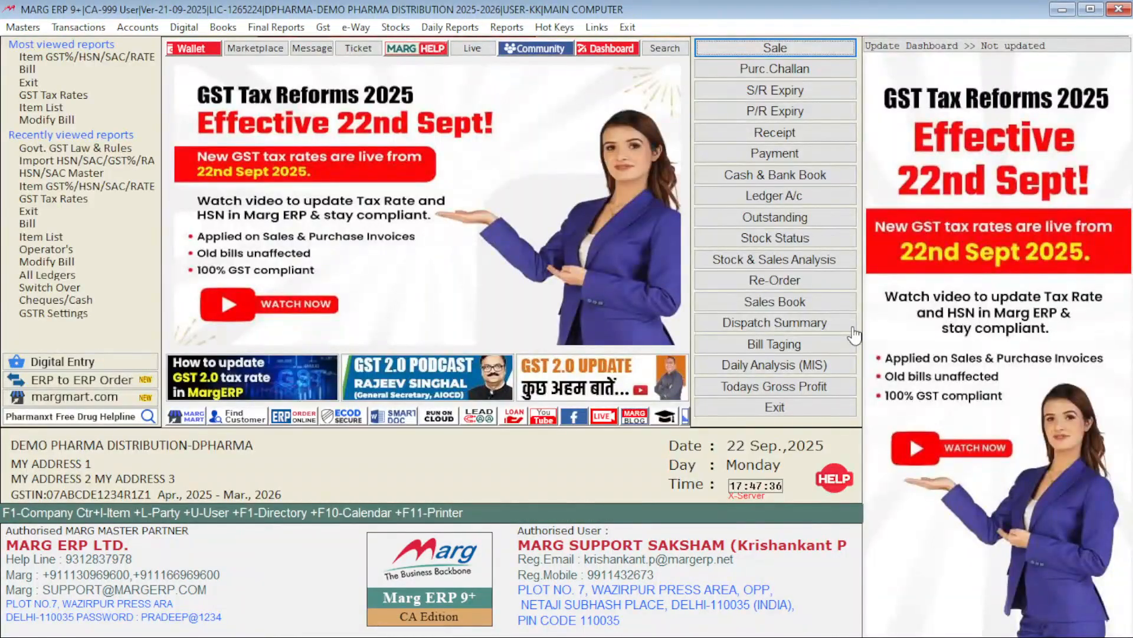